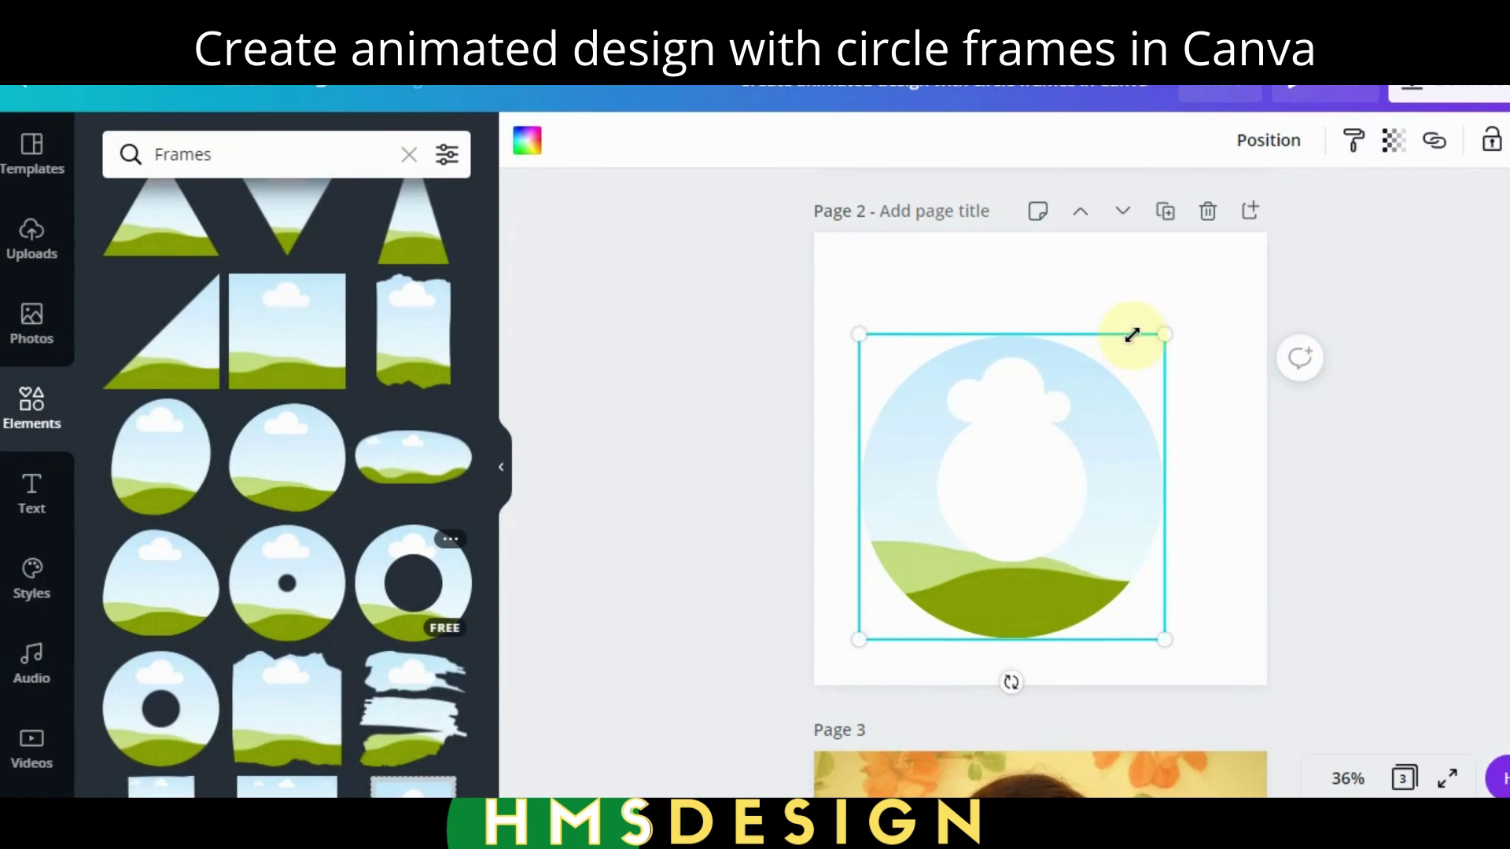
# Enlarge the ring frame to nearly fill page 2 and fill it with the photo of the seated woman in a white sweater.
pyautogui.moveTo(1132, 334); pyautogui.dragTo(1246, 253)
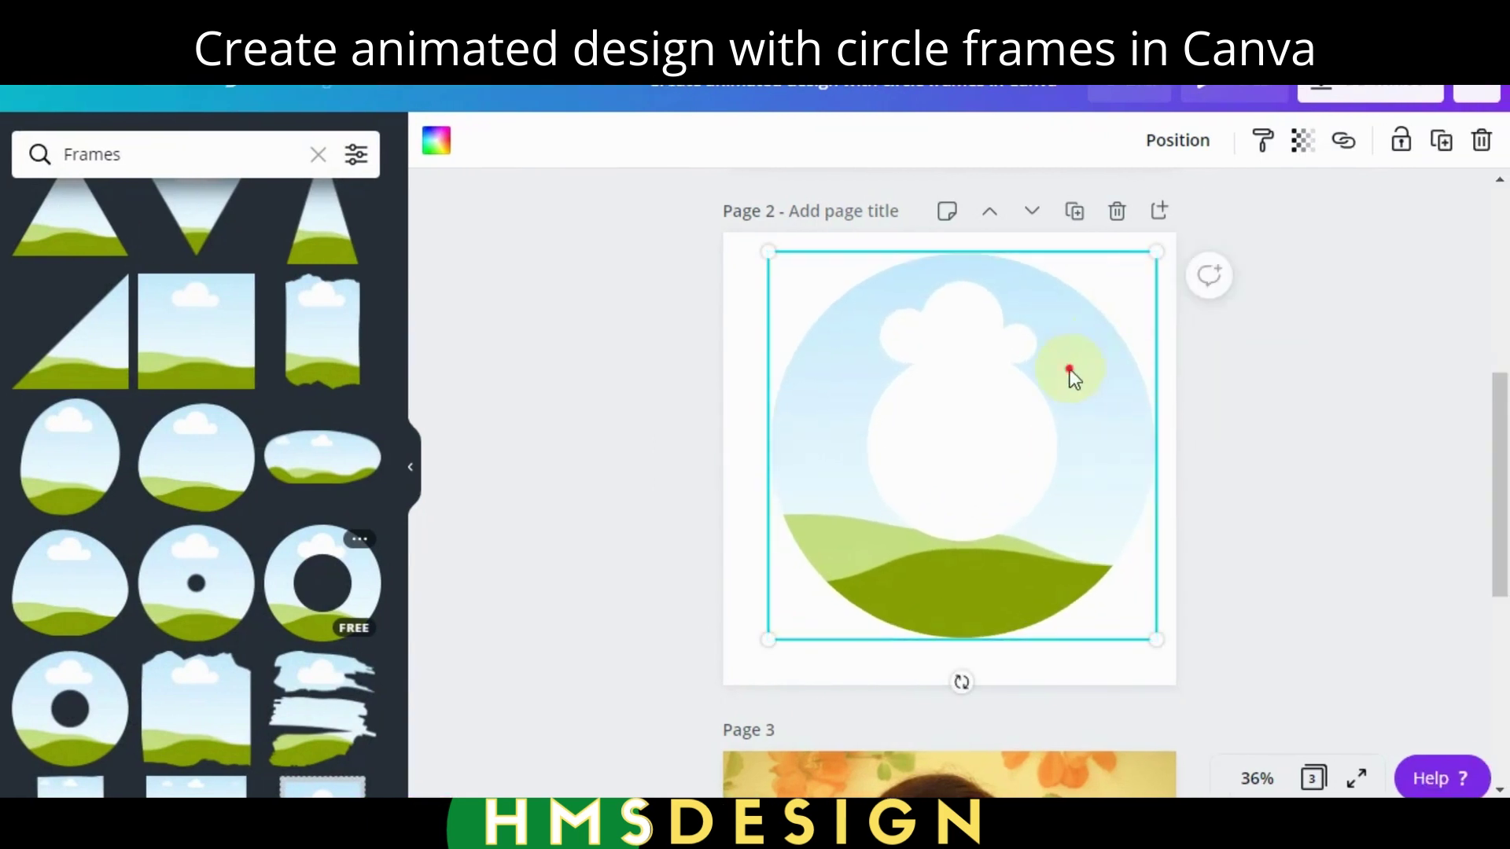
pyautogui.moveTo(1070, 370); pyautogui.dragTo(1058, 362)
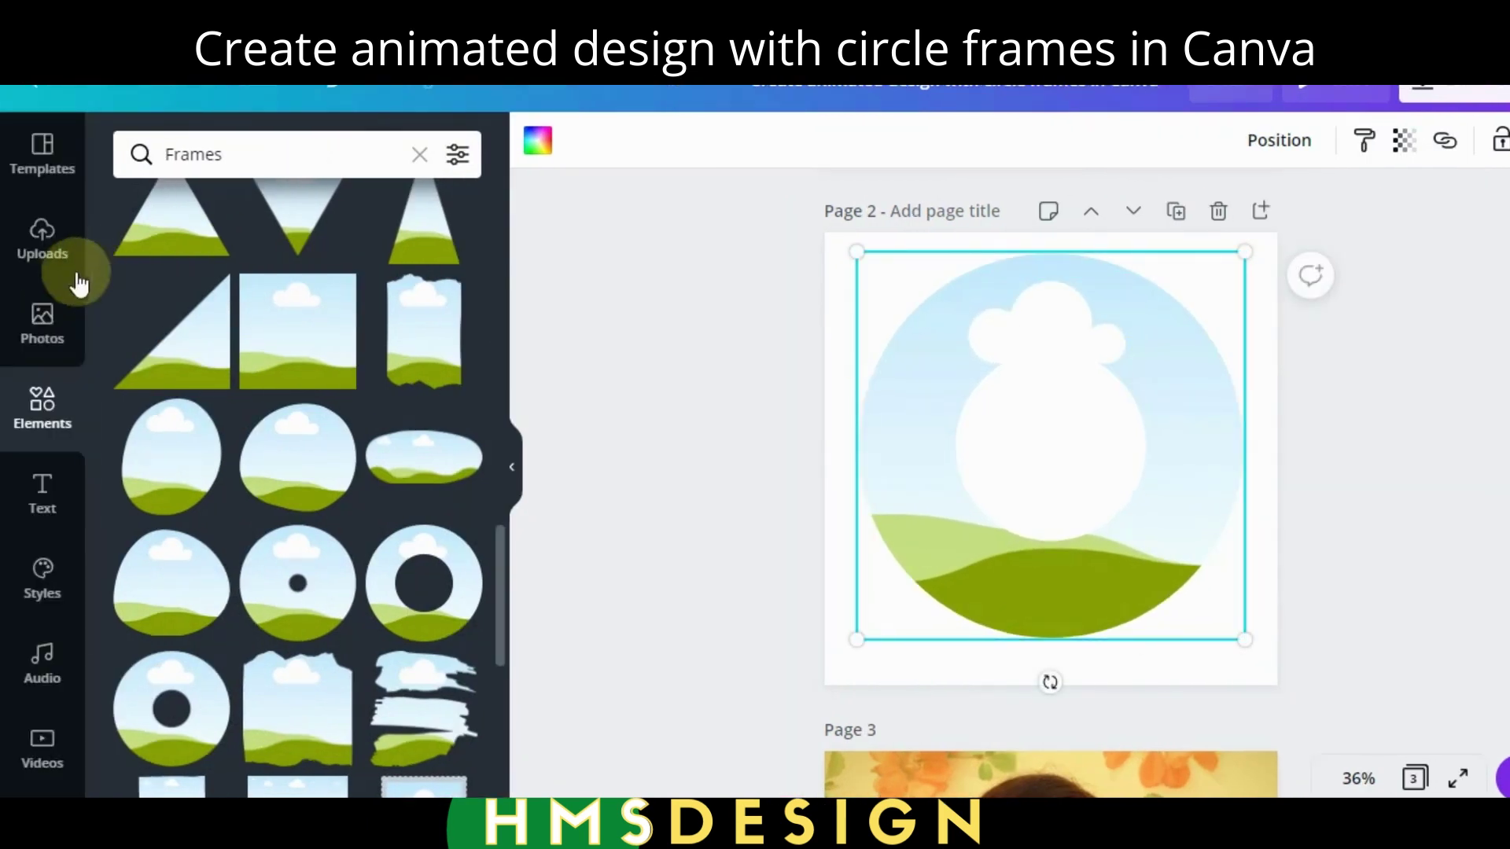
pyautogui.click(42, 318)
pyautogui.moveTo(188, 354); pyautogui.dragTo(862, 404)
pyautogui.doubleClick(926, 417)
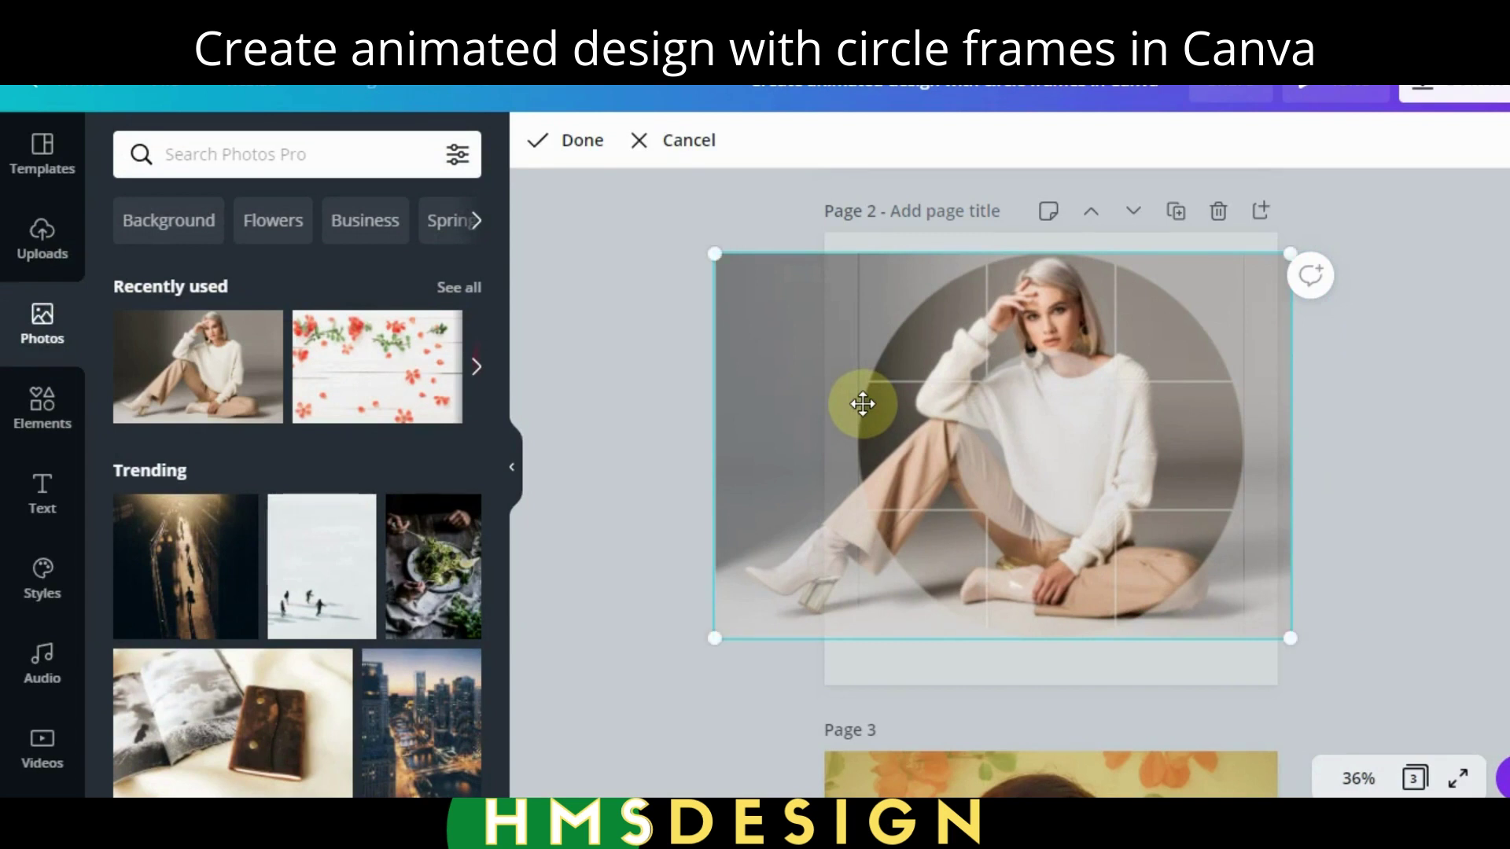
pyautogui.moveTo(926, 521)
pyautogui.mouseDown()
pyautogui.moveTo(950, 522)
pyautogui.moveTo(910, 522)
pyautogui.moveTo(940, 523)
pyautogui.moveTo(937, 541)
pyautogui.mouseUp()
pyautogui.click(650, 523)
pyautogui.click(924, 542)
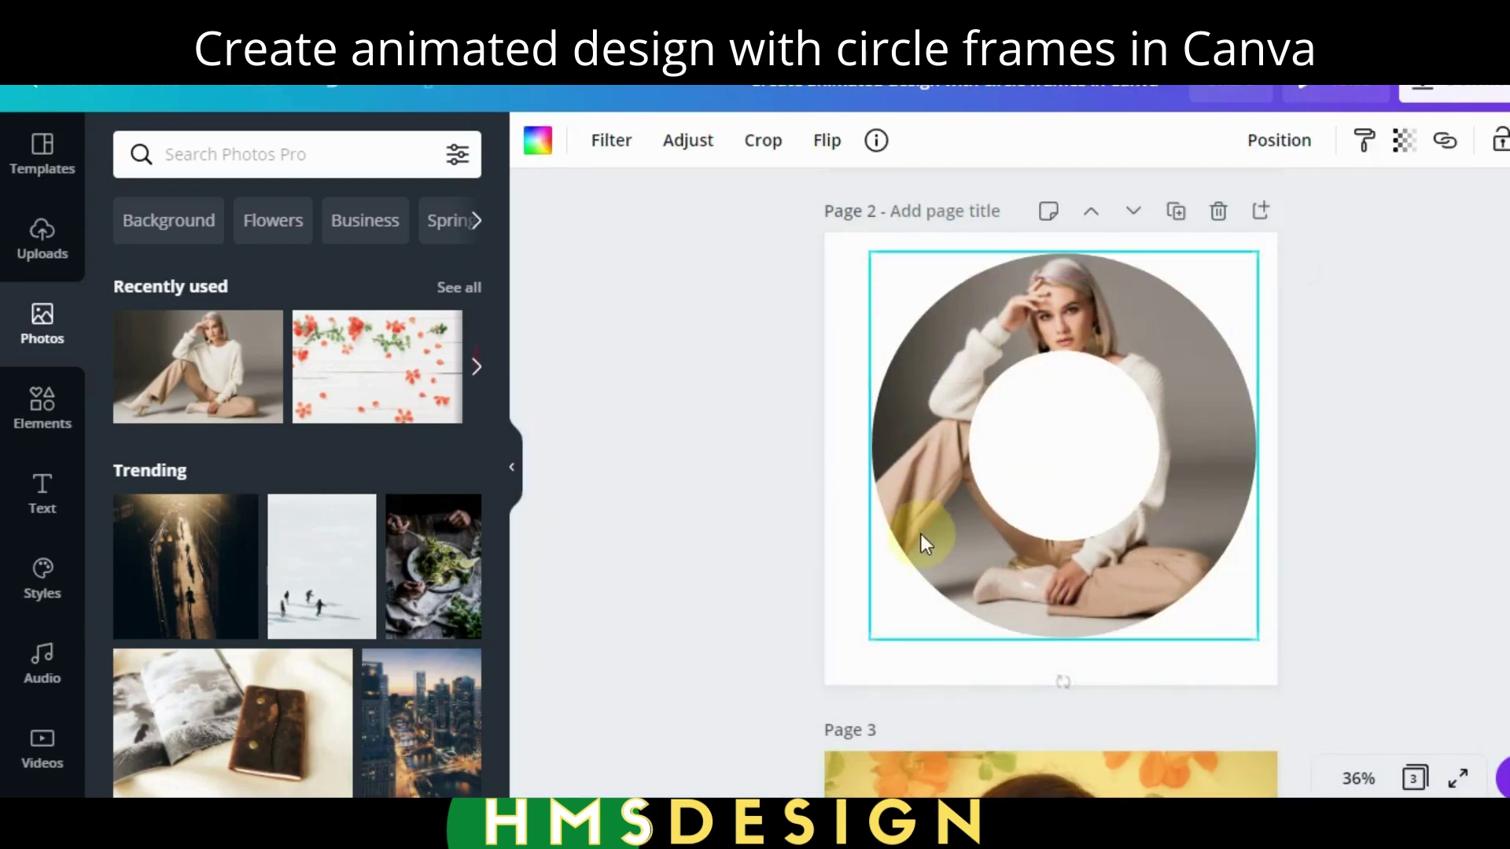
# Add a second ring-shaped Black Circle Frame to page 2 and shrink it to fit centred in the large ring's hole.
pyautogui.click(39, 425)
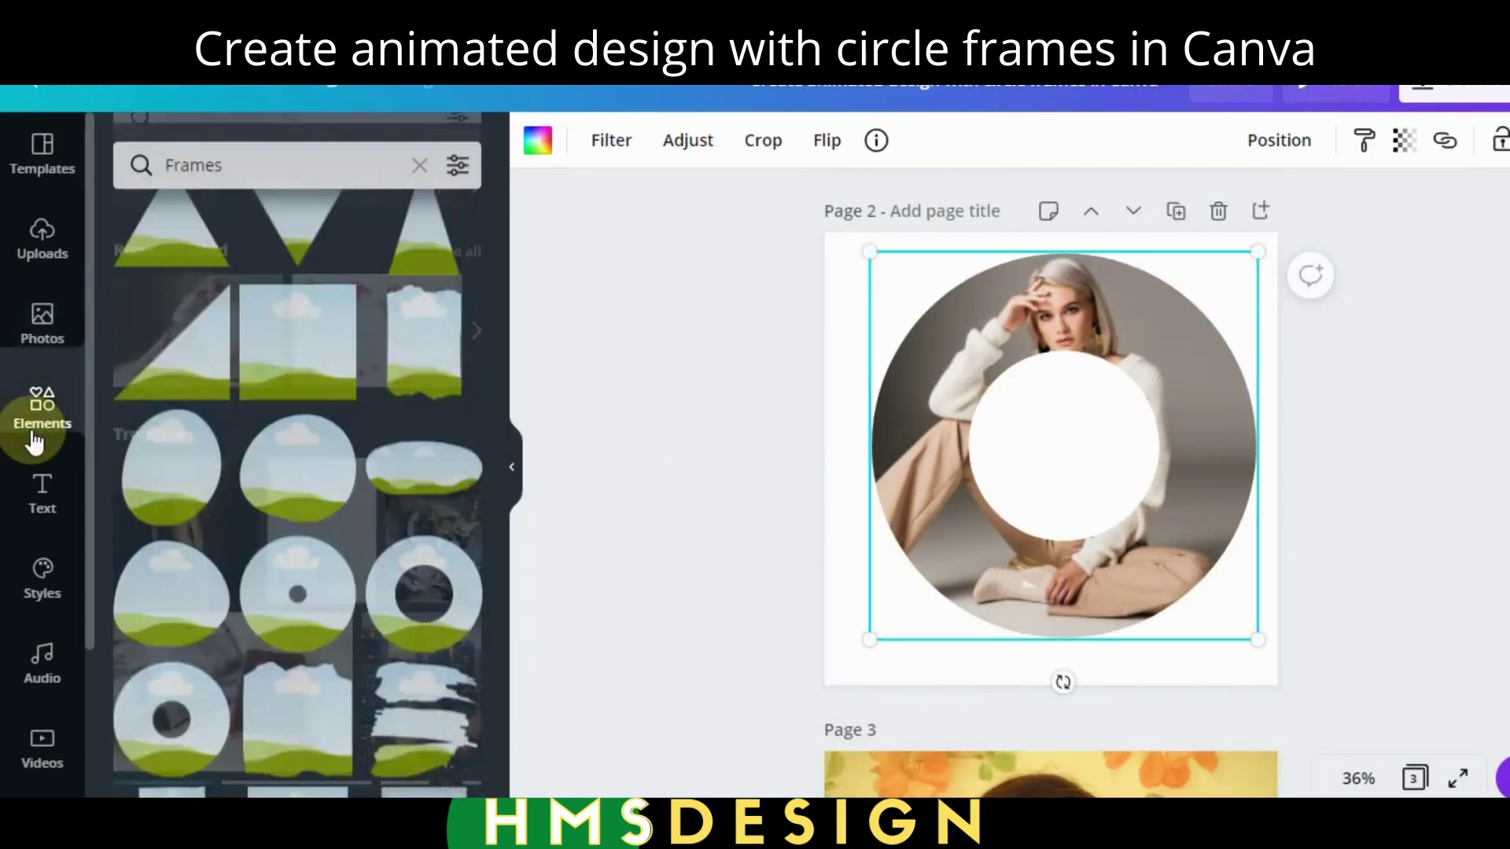
pyautogui.click(445, 593)
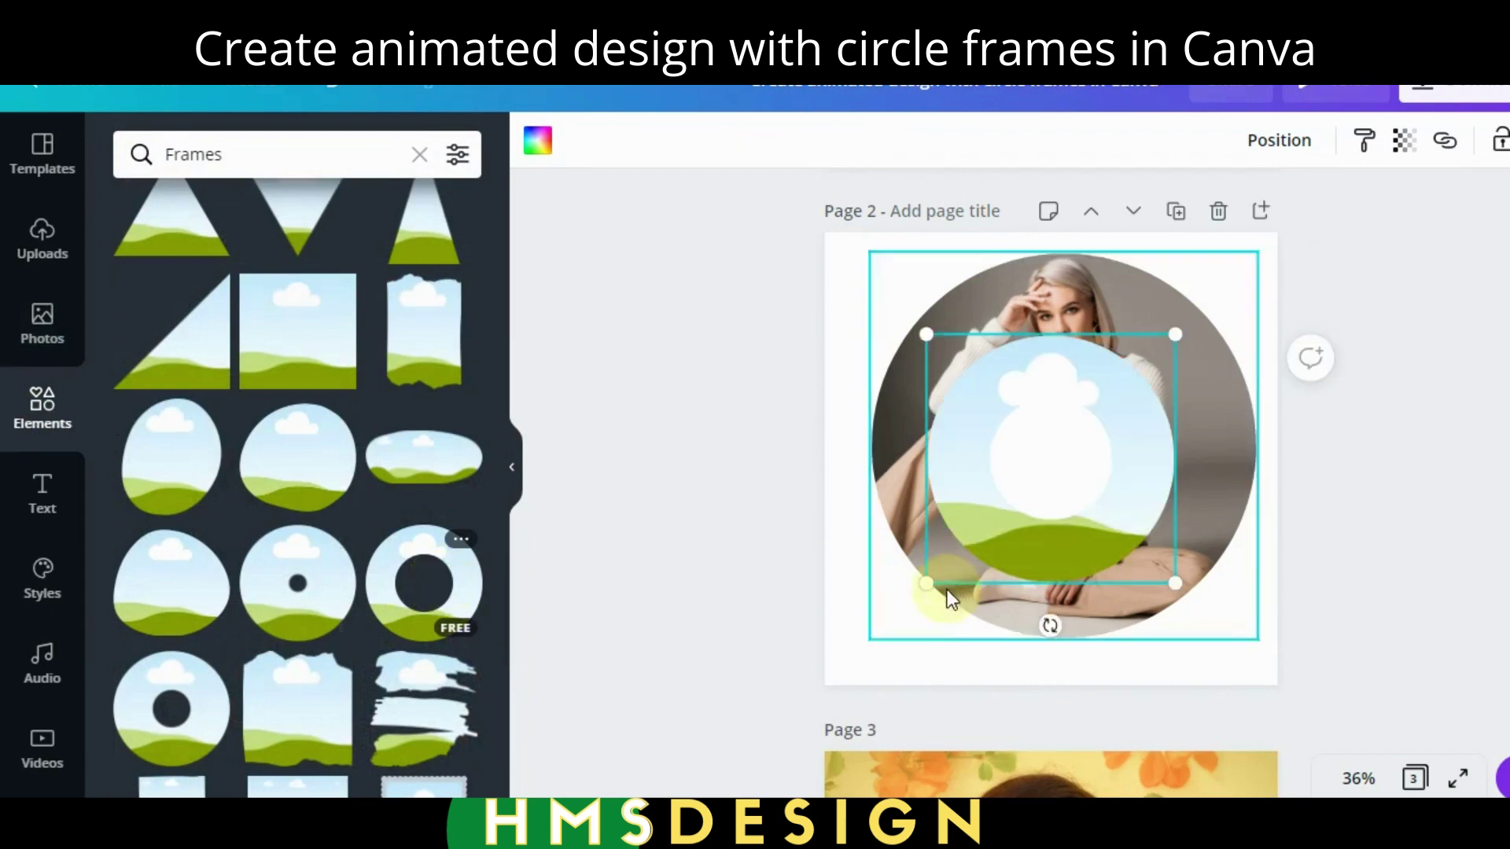
pyautogui.moveTo(927, 580); pyautogui.dragTo(984, 535)
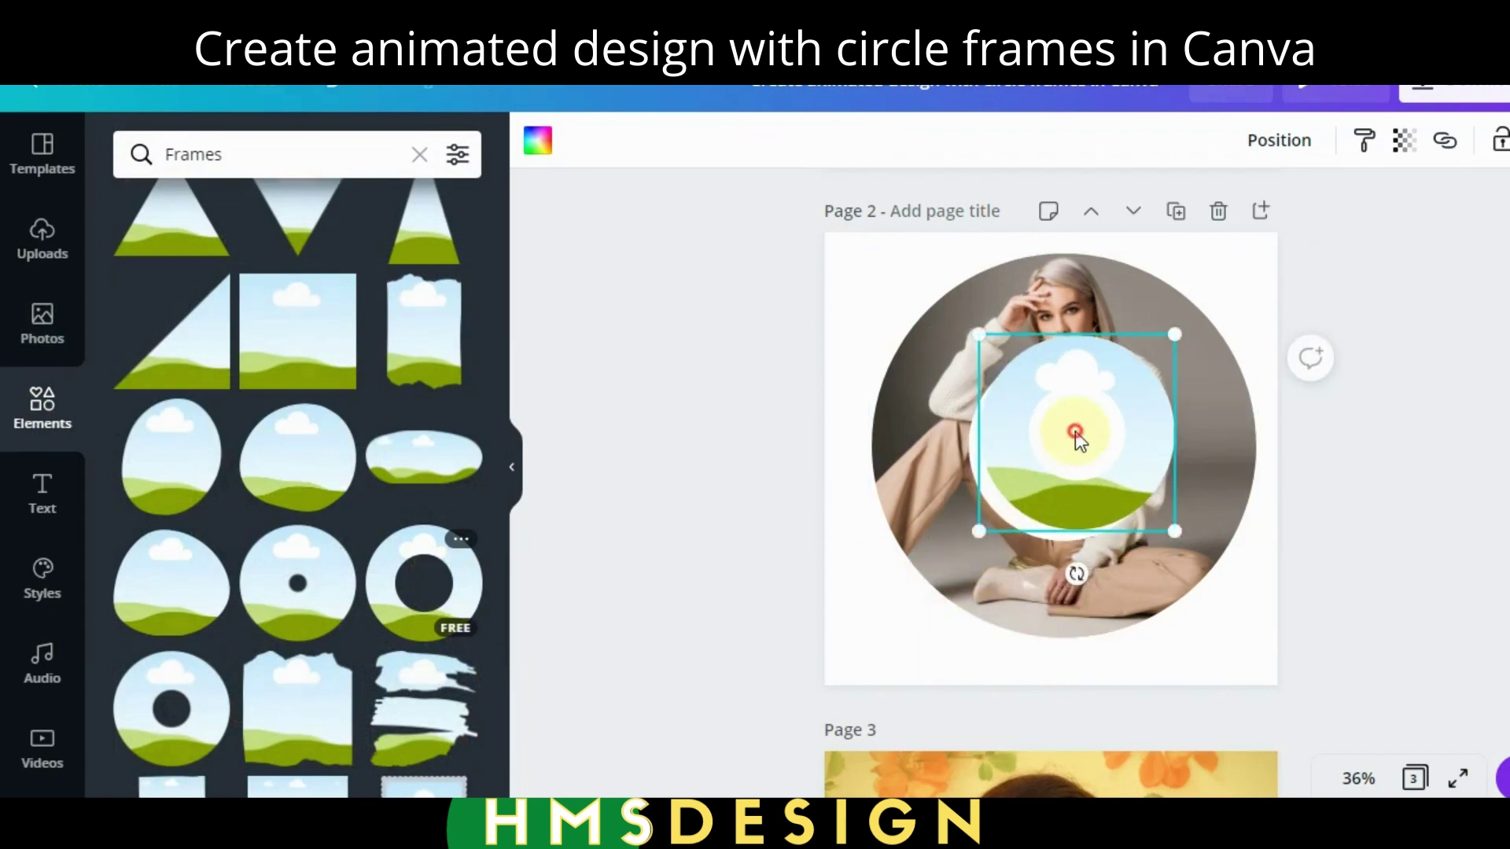
pyautogui.moveTo(1071, 431); pyautogui.dragTo(1066, 444)
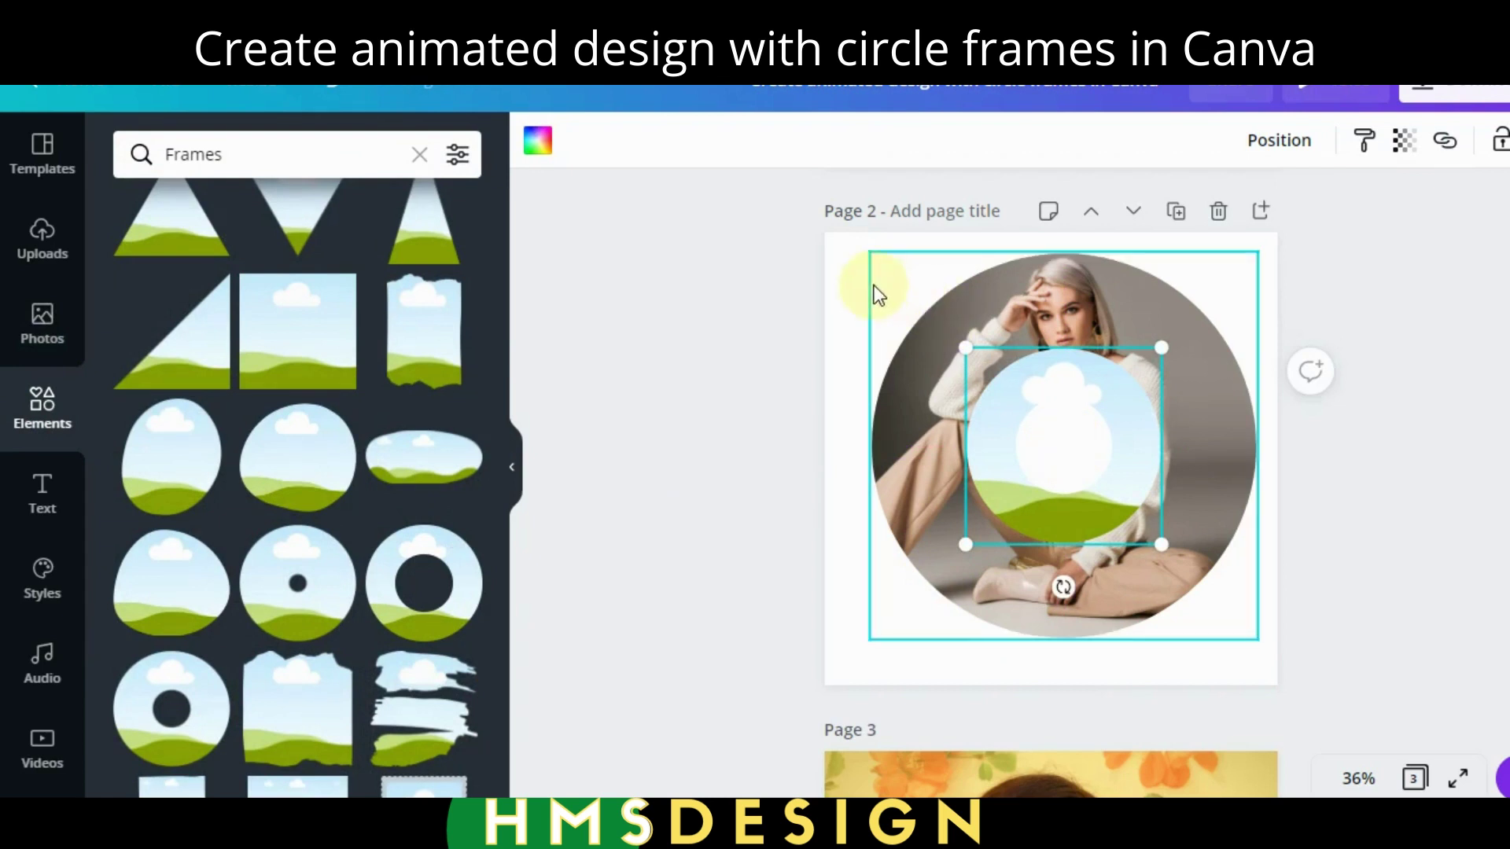
# Set the page 2 background to the dark colour from the document colors.
pyautogui.click(850, 280)
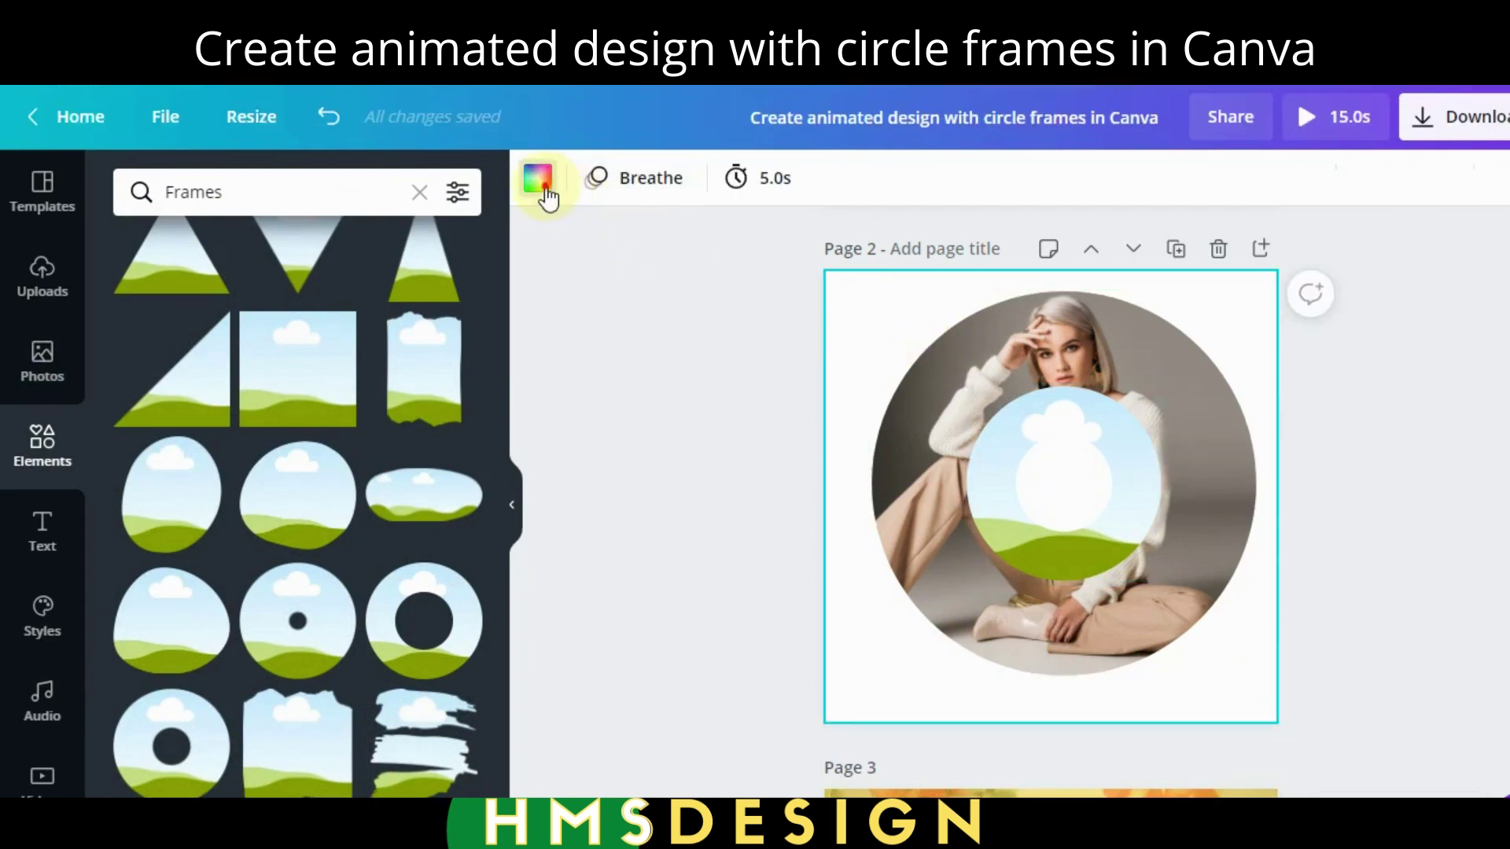
pyautogui.click(543, 187)
pyautogui.click(138, 413)
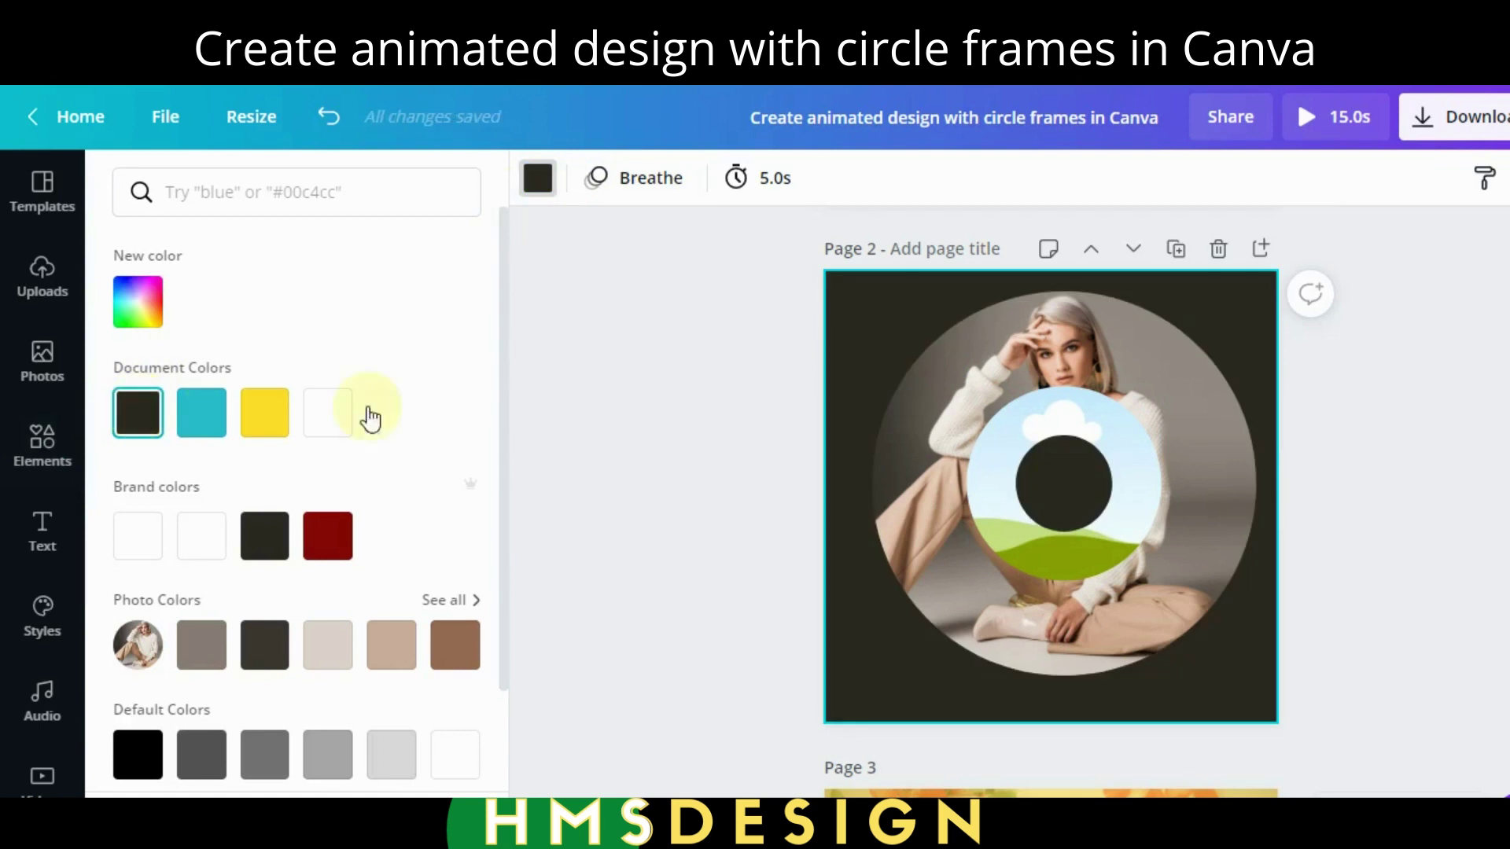
# Fill the inner ring frame with the same photo of the seated woman and open it for cropping.
pyautogui.click(1012, 508)
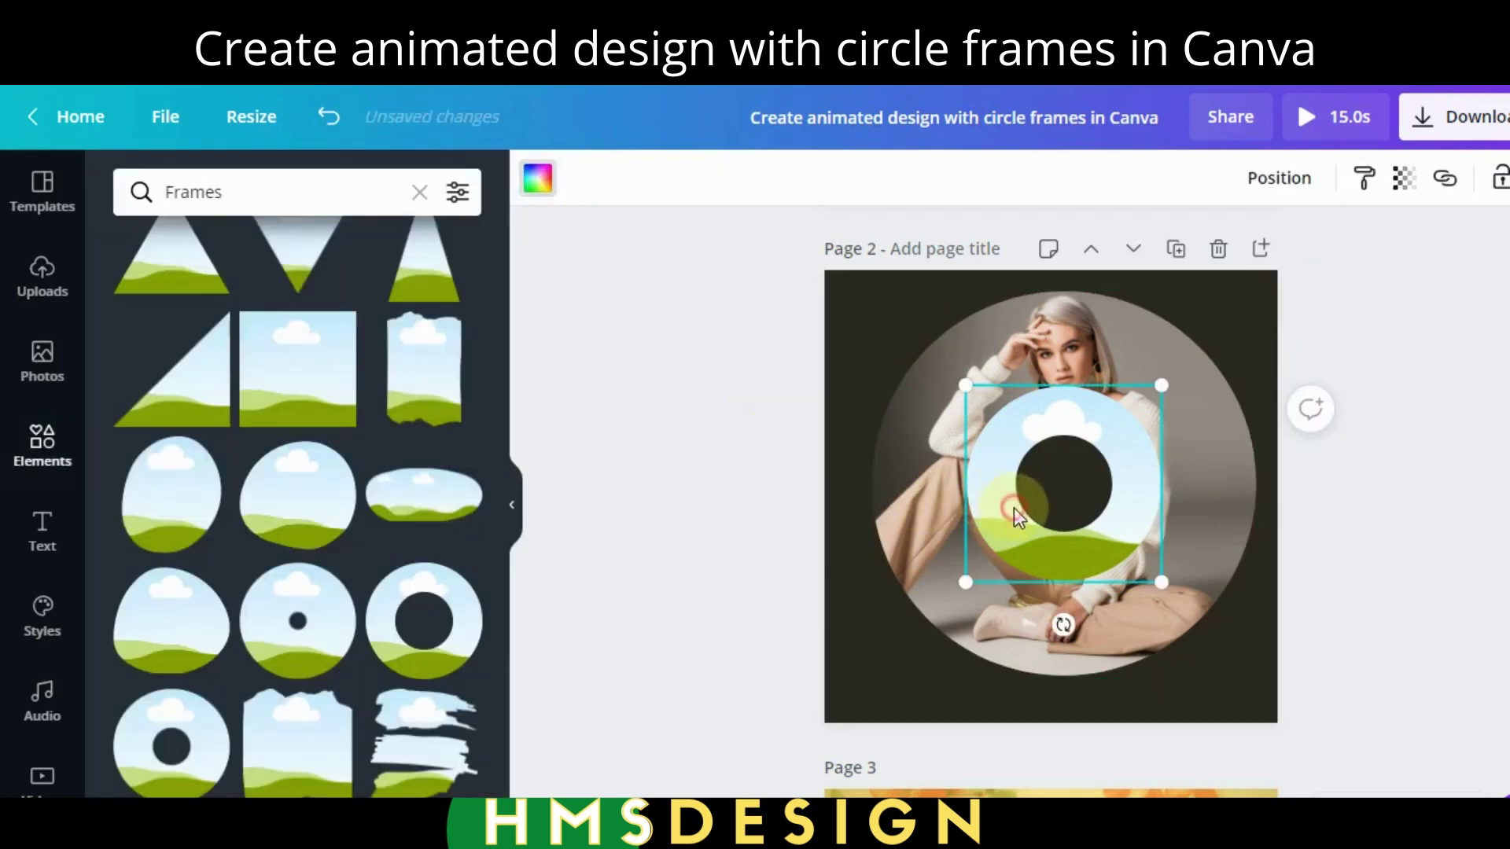
pyautogui.click(52, 364)
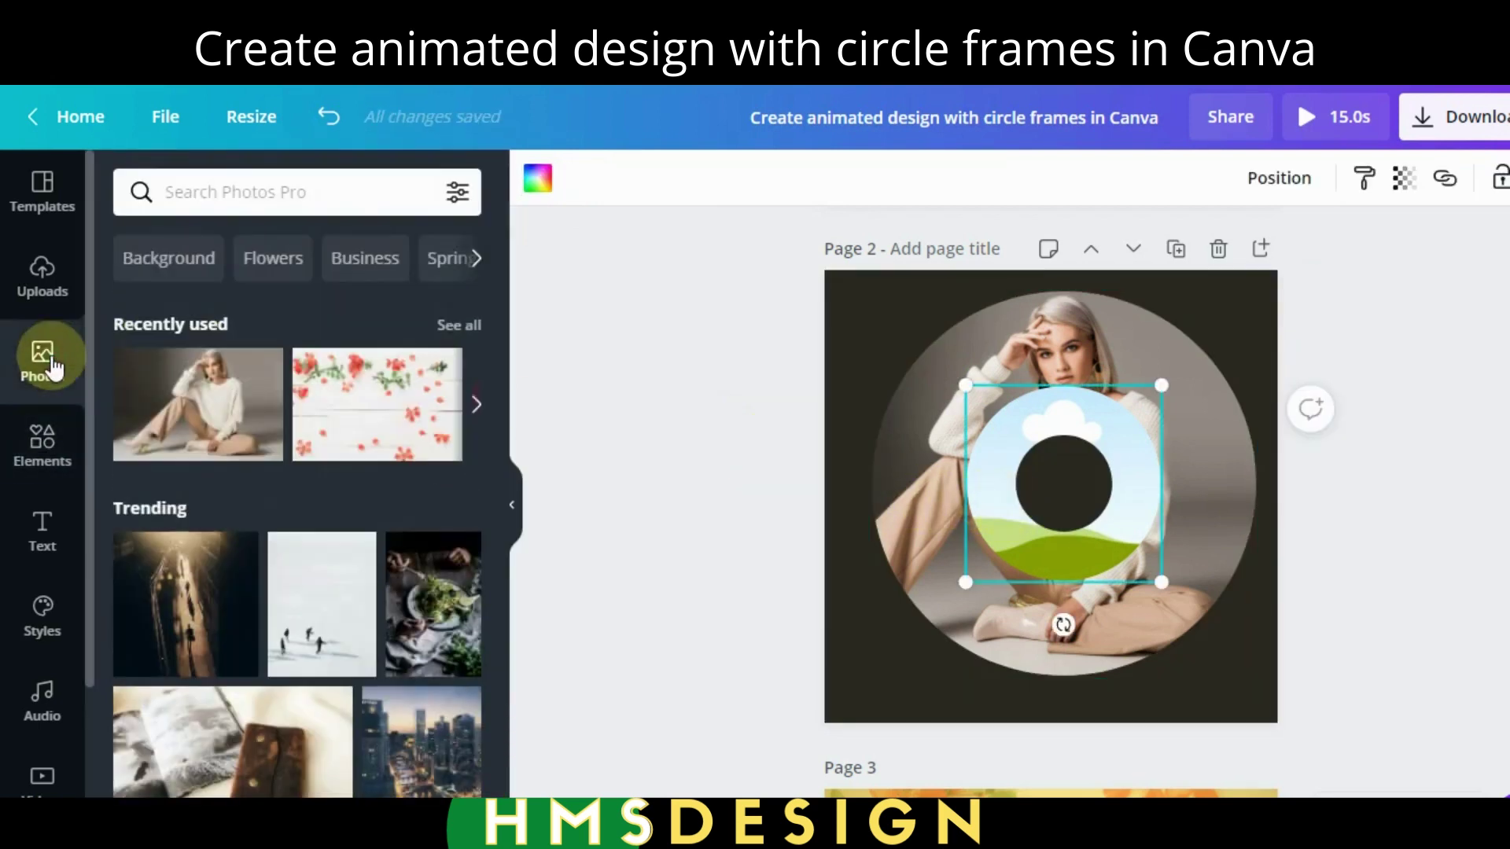
pyautogui.moveTo(236, 404); pyautogui.dragTo(974, 478)
pyautogui.doubleClick(975, 477)
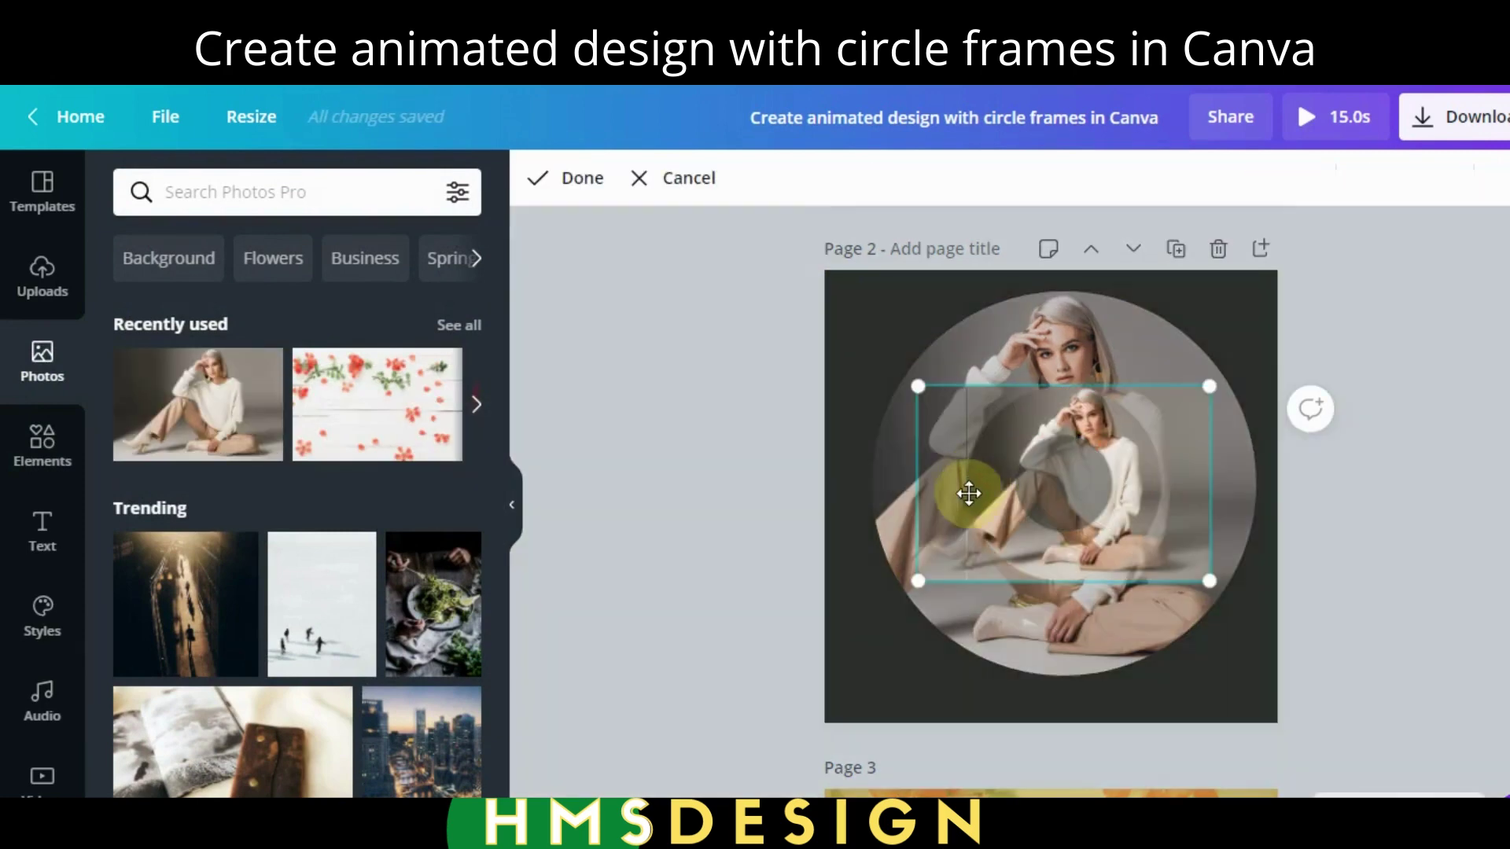
# Enlarge and reposition the photo inside the inner ring so it lines up with the outer ring's photo.
pyautogui.moveTo(916, 578); pyautogui.dragTo(680, 684)
pyautogui.moveTo(807, 664); pyautogui.dragTo(1011, 512)
pyautogui.moveTo(752, 594)
pyautogui.mouseDown()
pyautogui.moveTo(768, 576)
pyautogui.moveTo(728, 608)
pyautogui.mouseUp()
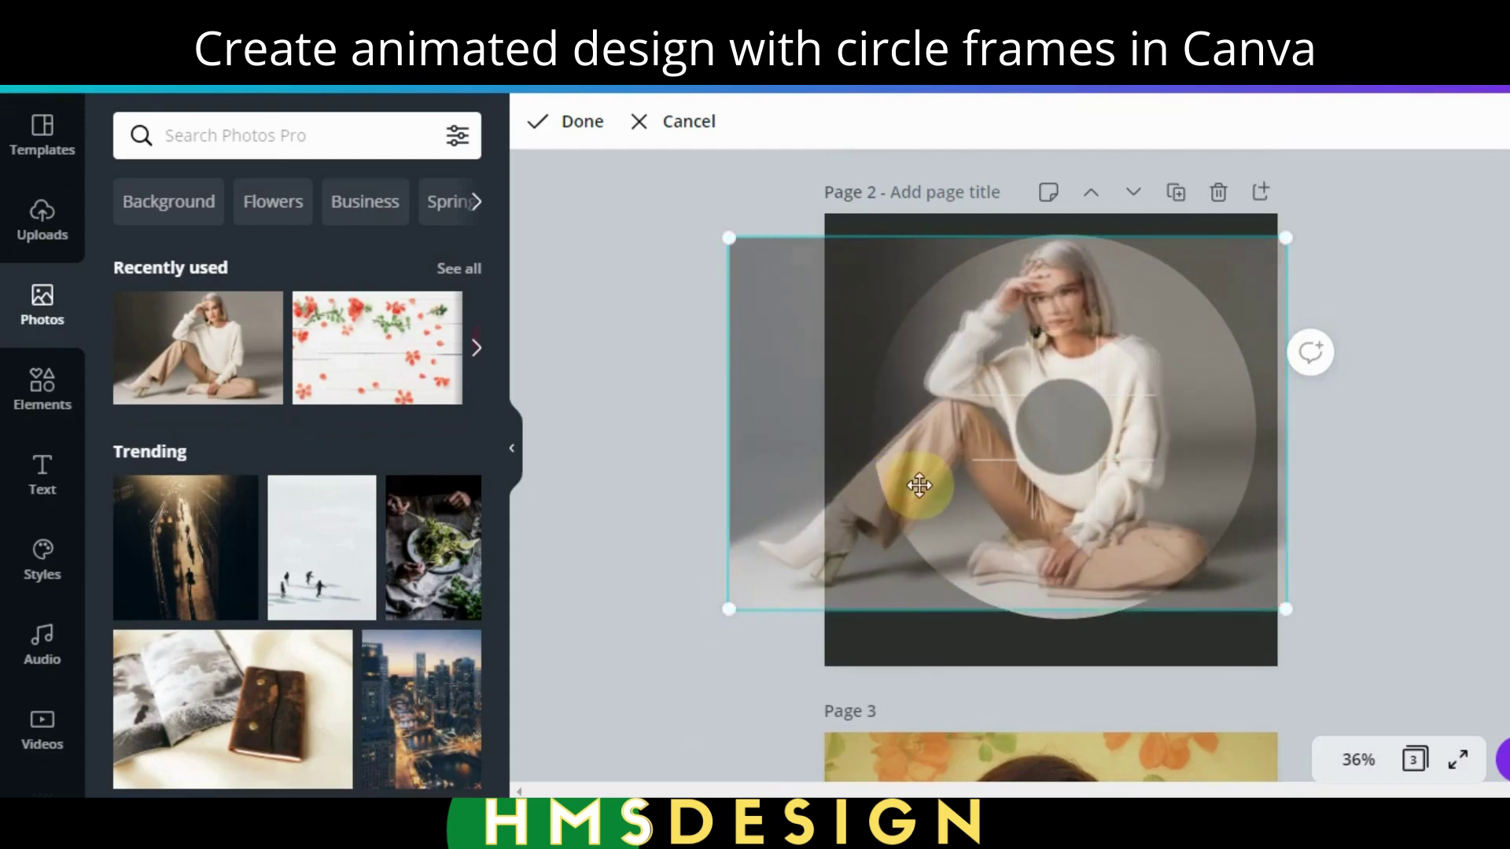
pyautogui.moveTo(912, 483); pyautogui.dragTo(924, 485)
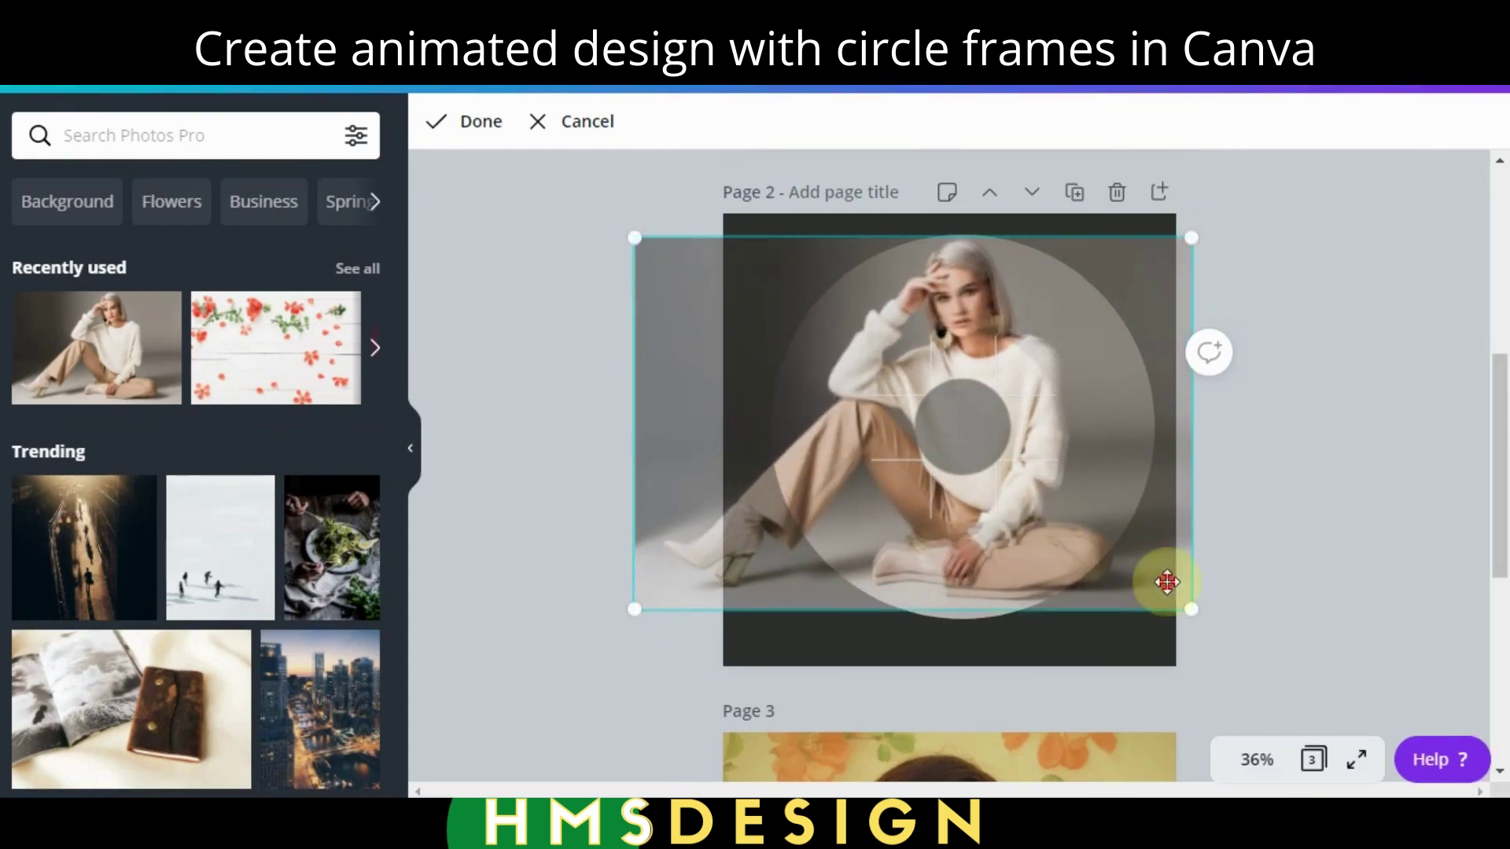
pyautogui.moveTo(1264, 580)
pyautogui.mouseDown()
pyautogui.moveTo(1274, 600)
pyautogui.moveTo(1268, 584)
pyautogui.mouseUp()
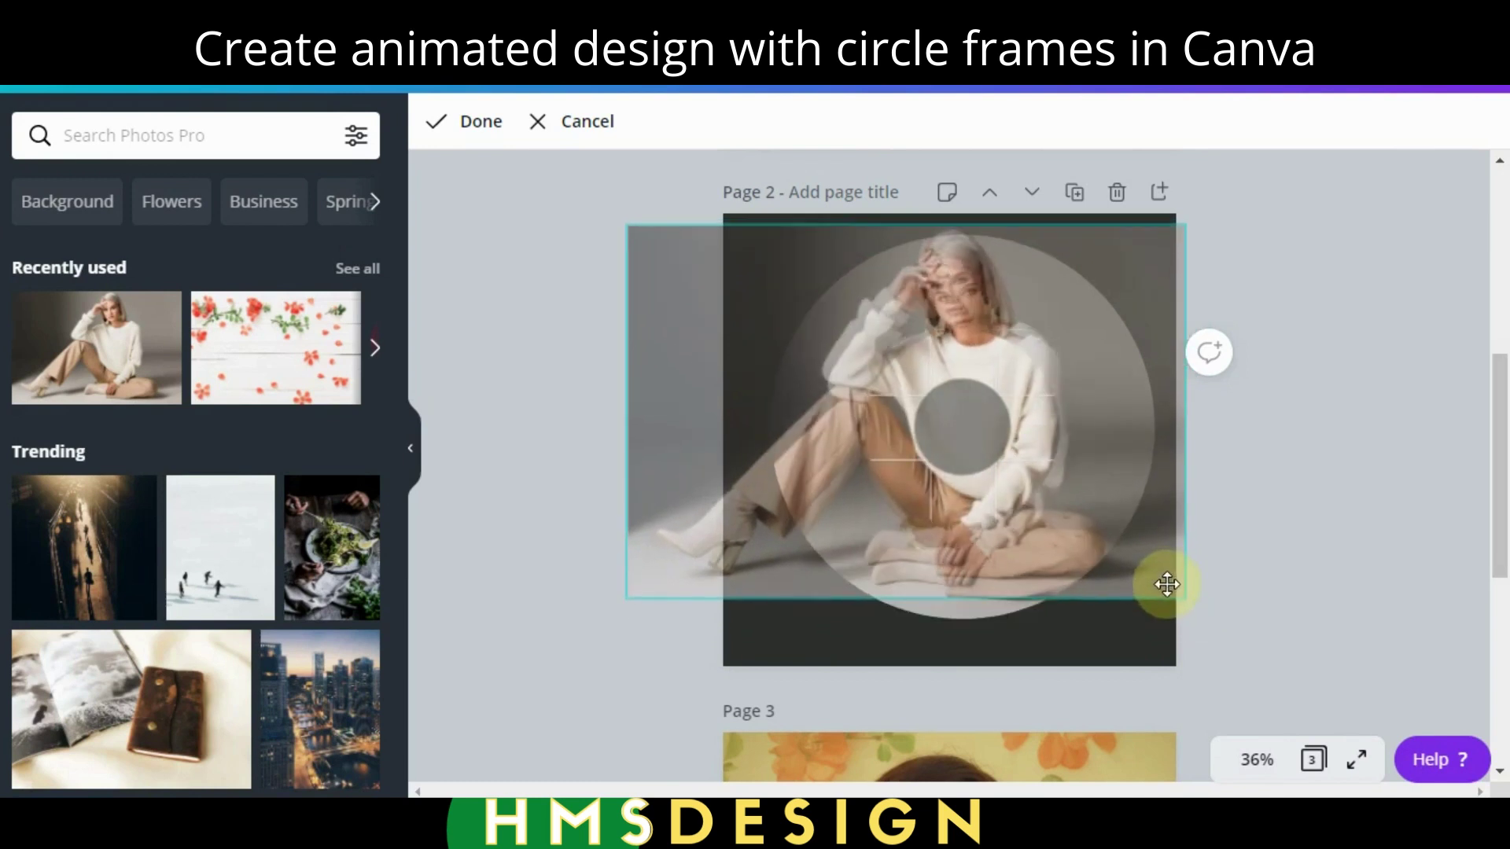
pyautogui.moveTo(1166, 584); pyautogui.dragTo(1172, 600)
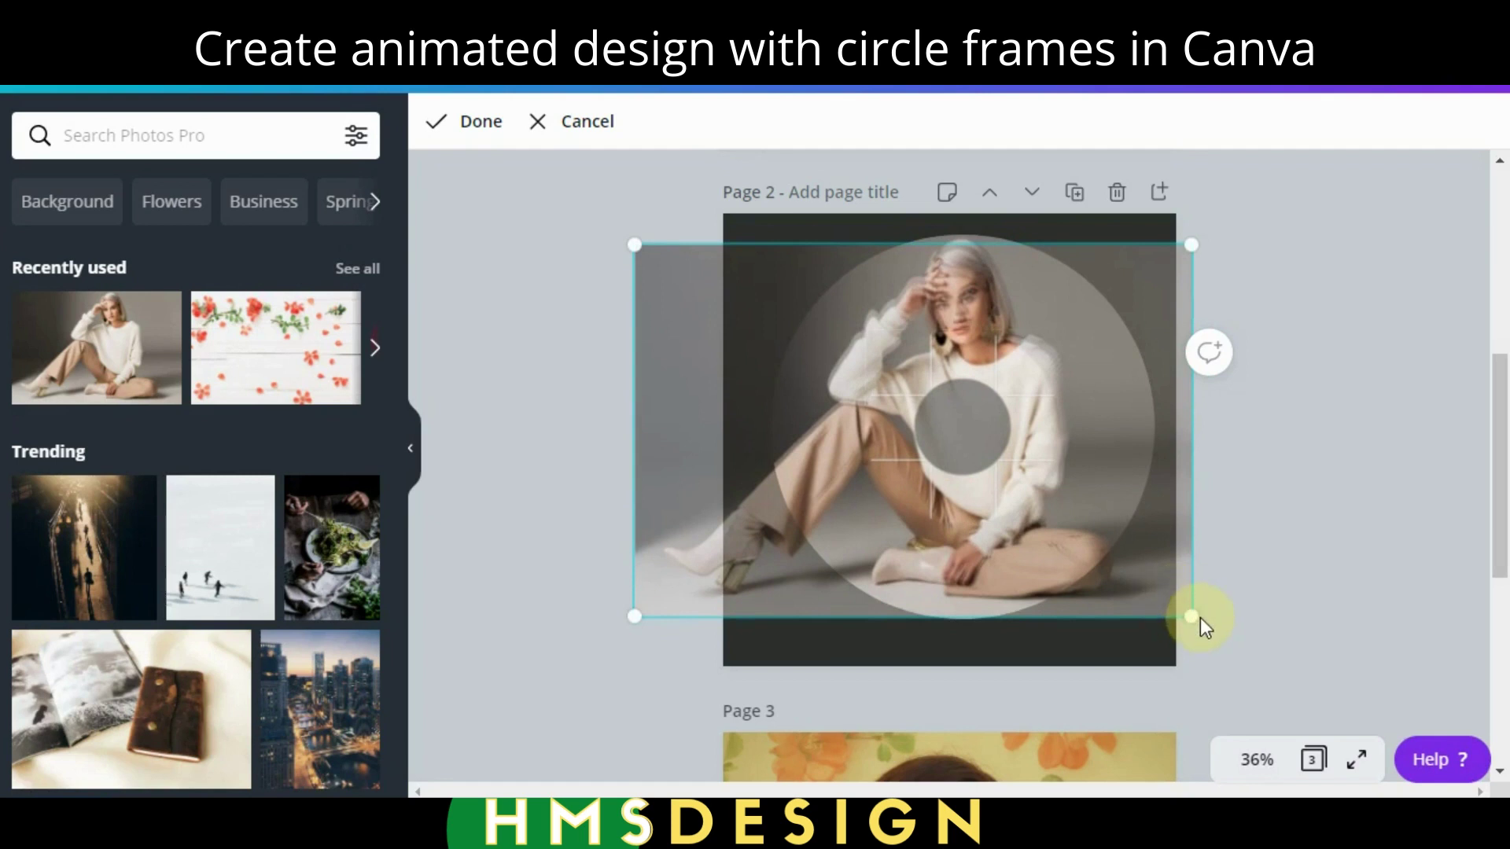
pyautogui.moveTo(1190, 616); pyautogui.dragTo(1195, 618)
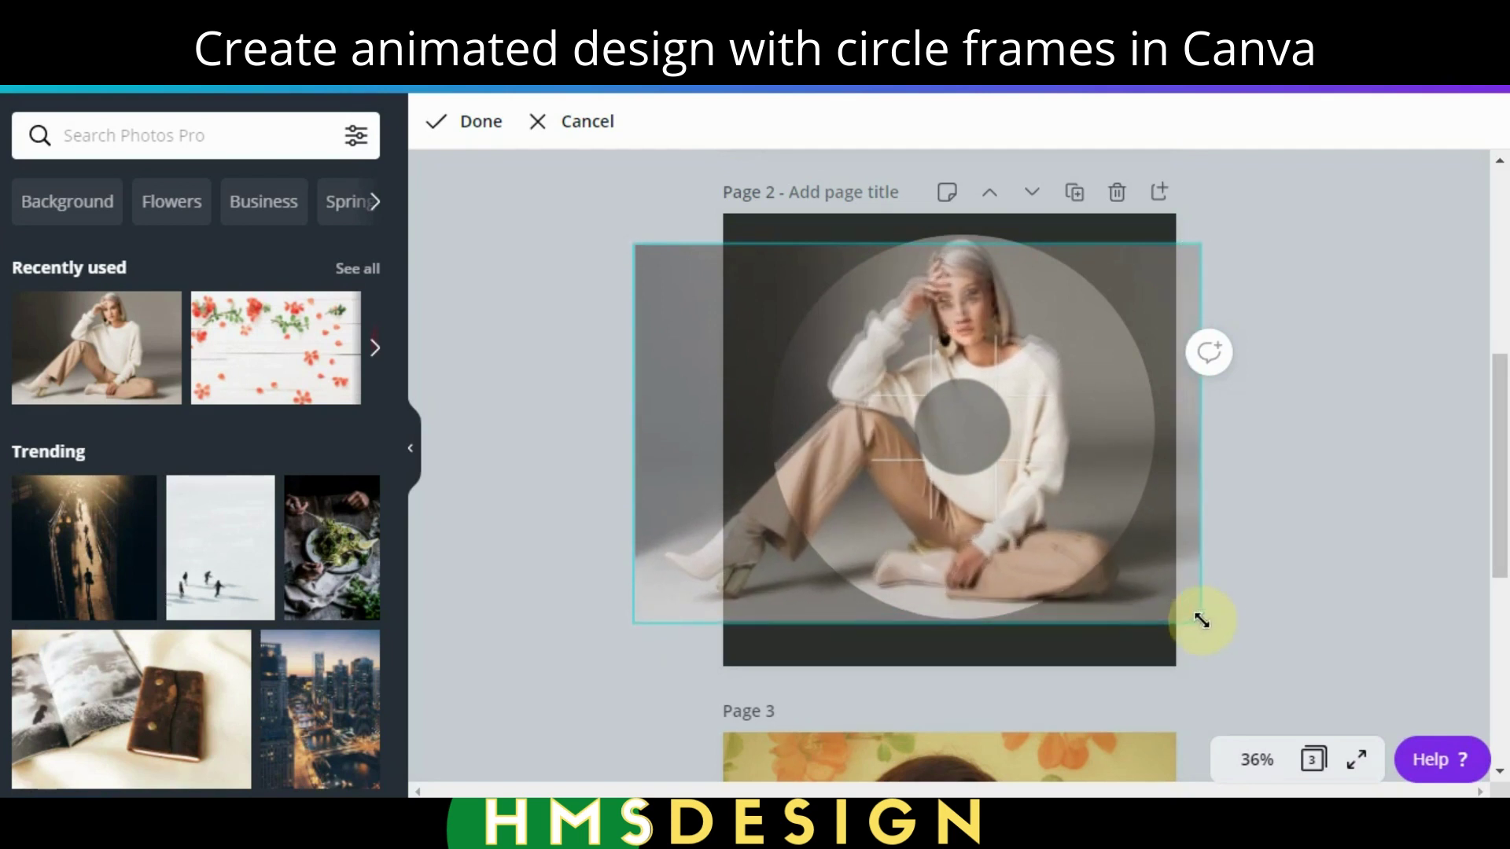
pyautogui.moveTo(1076, 575); pyautogui.dragTo(1072, 562)
pyautogui.click(1310, 510)
pyautogui.click(1309, 510)
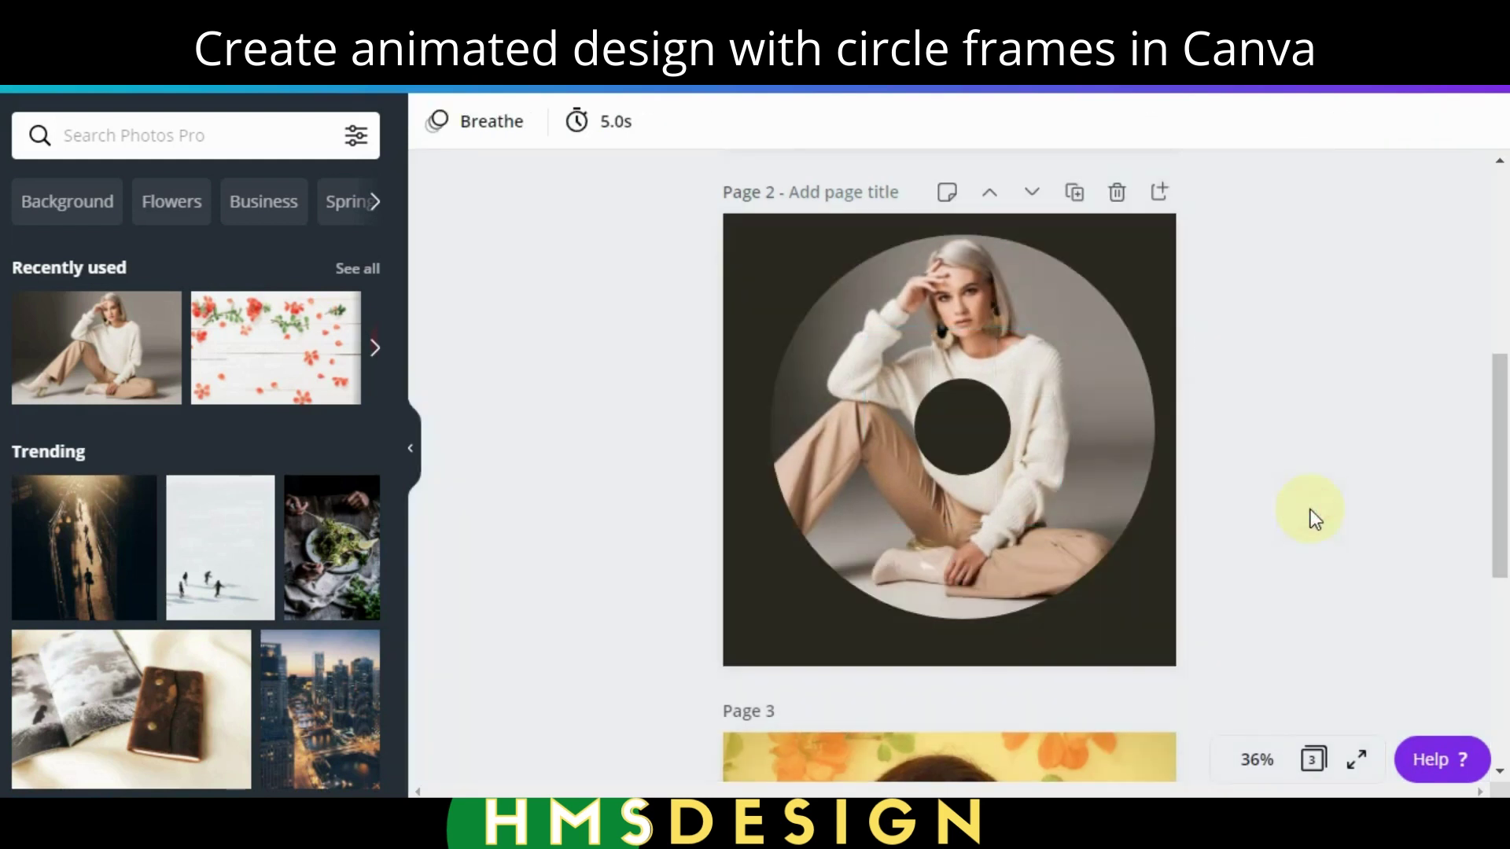
# Fine-tune the size and position of the inner ring's photo so its edges match the outer ring's image.
pyautogui.doubleClick(1021, 357)
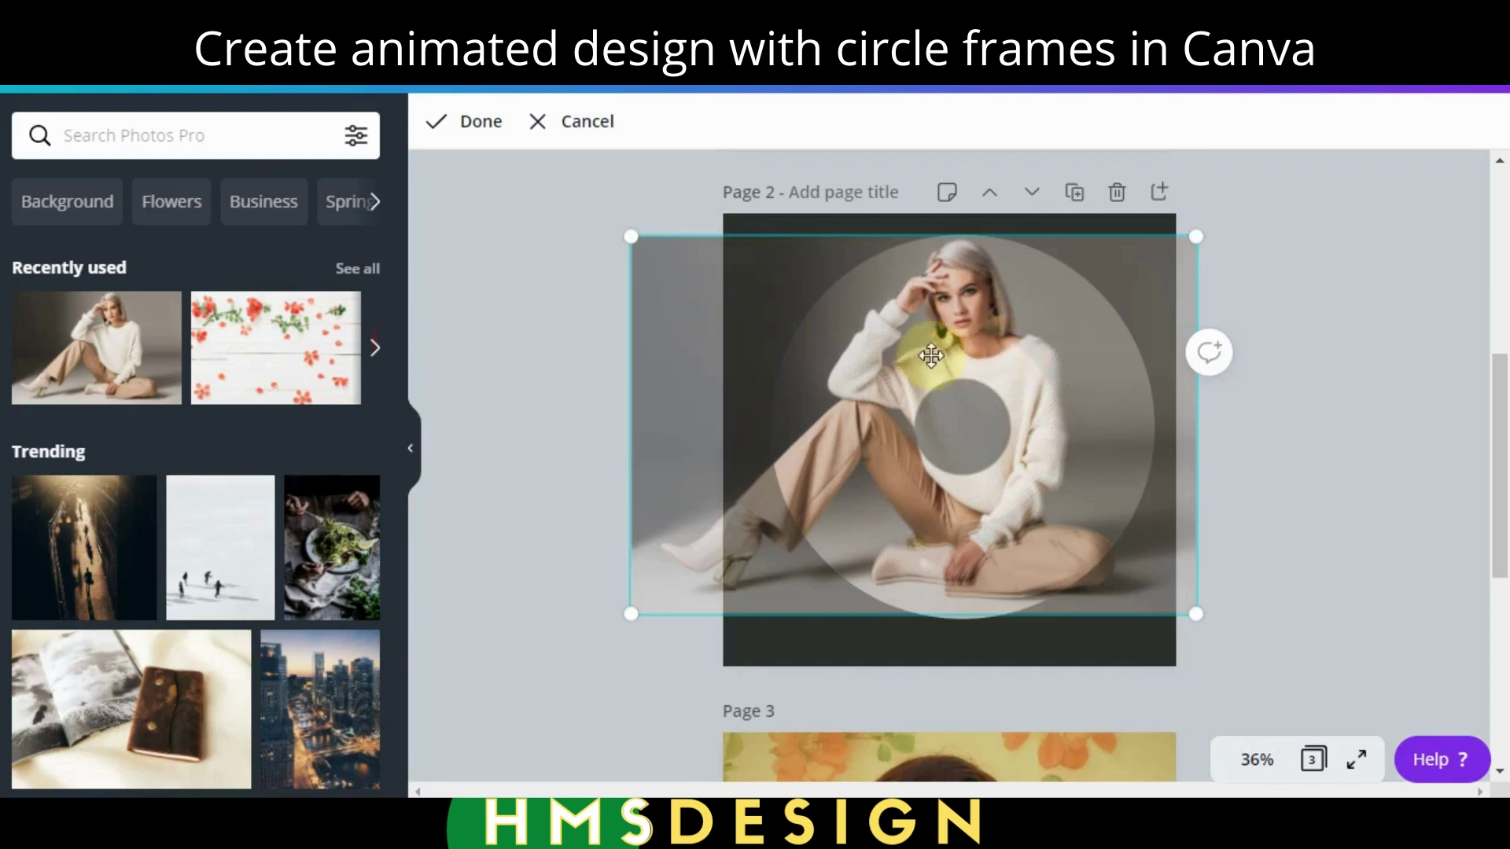
pyautogui.moveTo(938, 368)
pyautogui.mouseDown()
pyautogui.moveTo(969, 363)
pyautogui.moveTo(955, 365)
pyautogui.mouseUp()
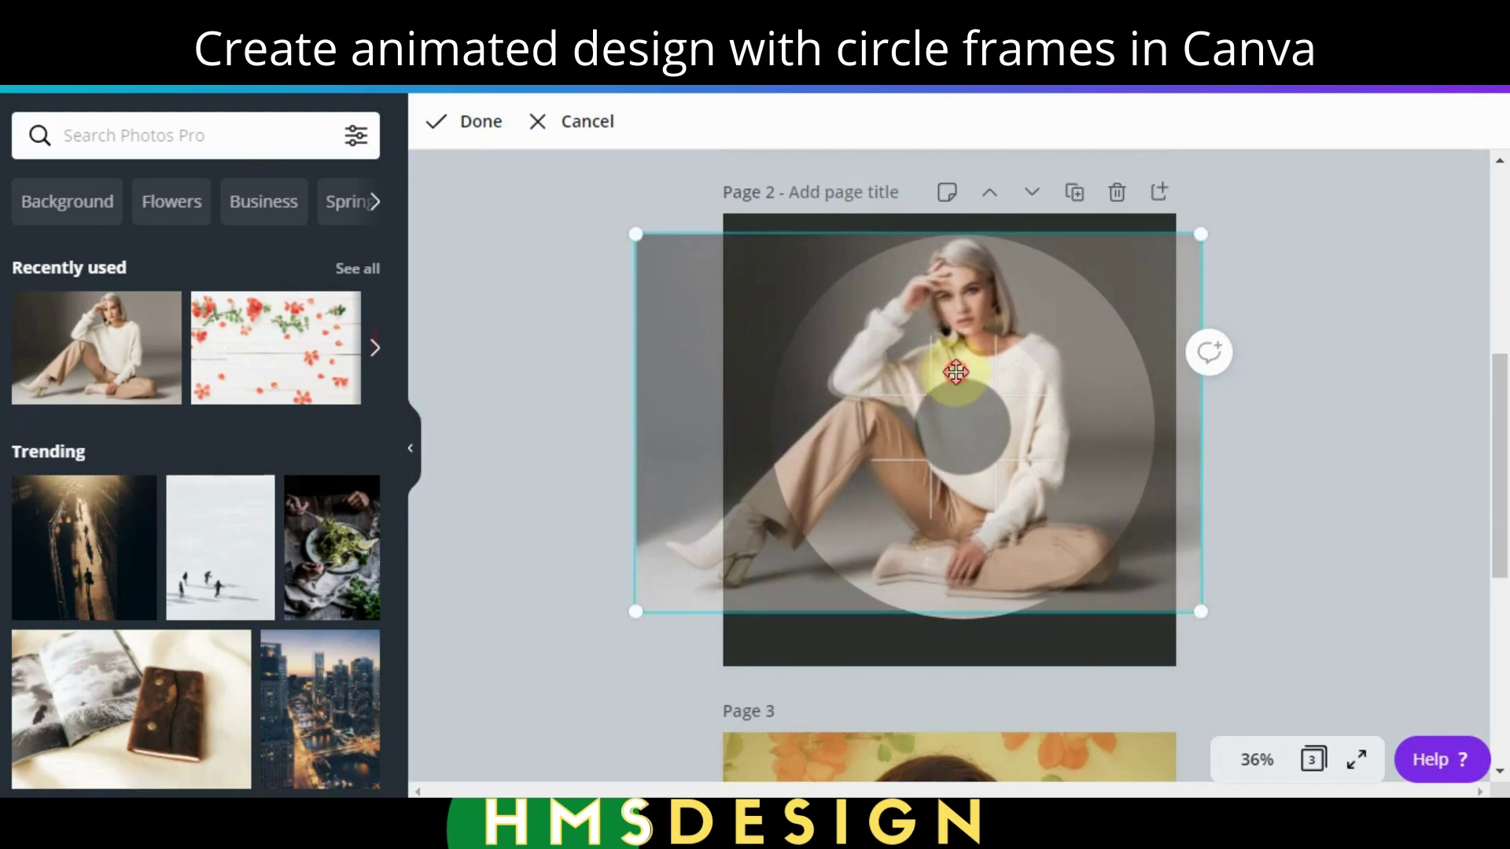
pyautogui.moveTo(956, 372)
pyautogui.mouseDown()
pyautogui.moveTo(899, 391)
pyautogui.moveTo(936, 382)
pyautogui.mouseUp()
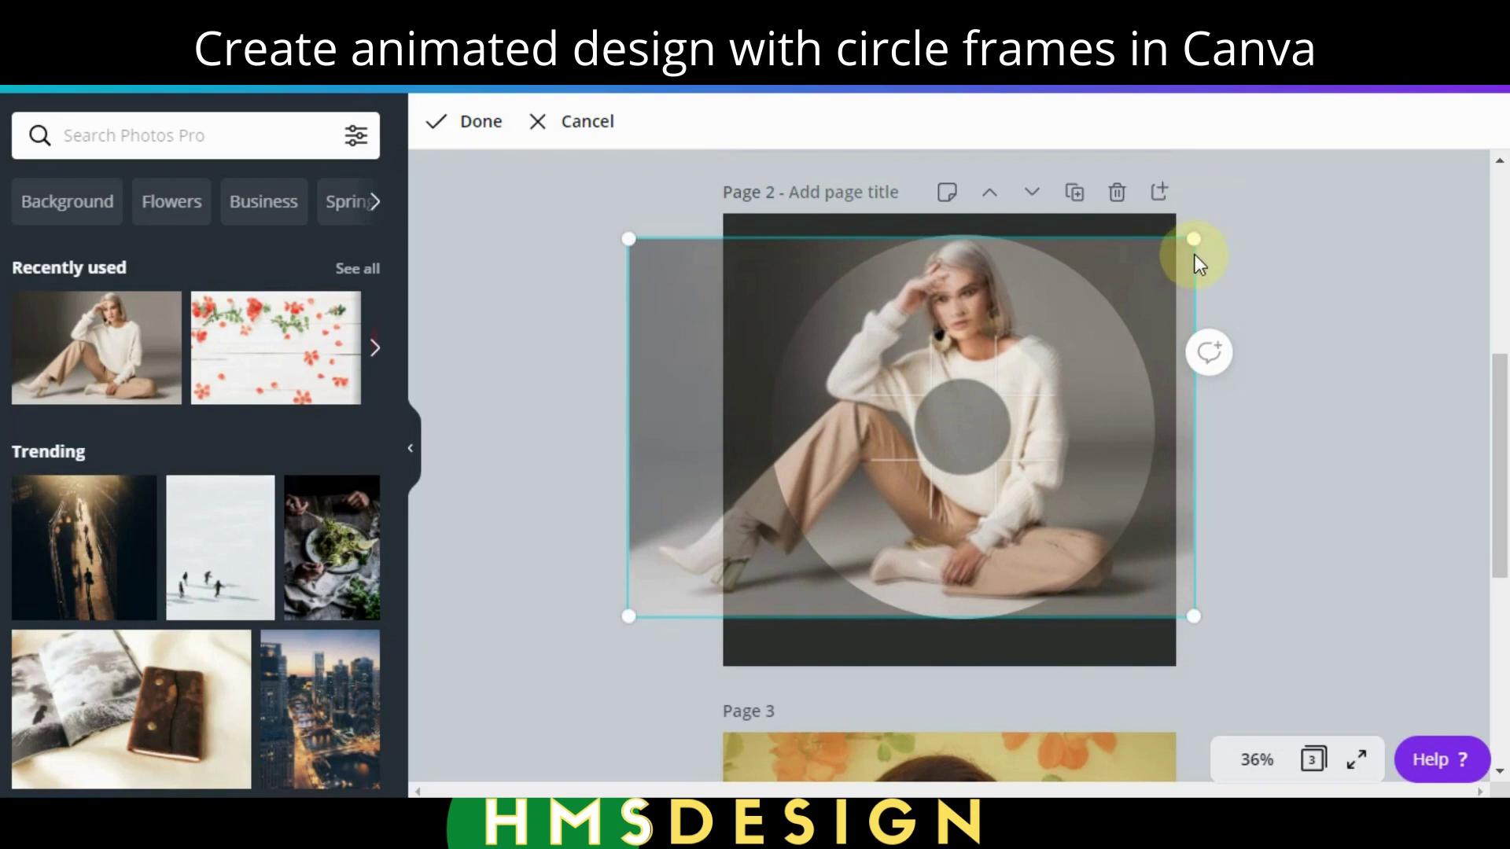
pyautogui.moveTo(1195, 253); pyautogui.dragTo(1195, 252)
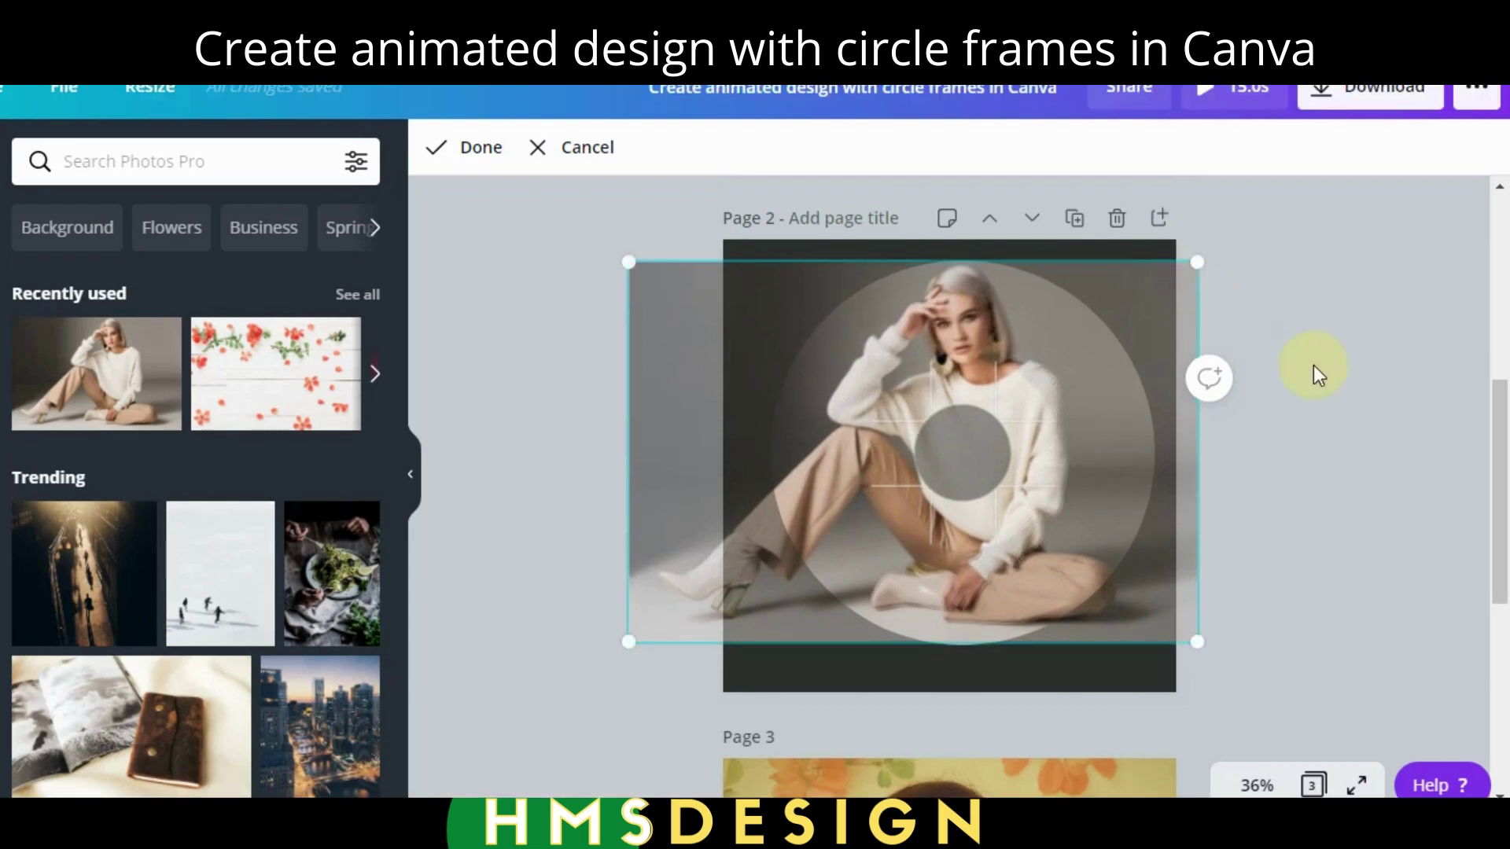
pyautogui.click(1313, 365)
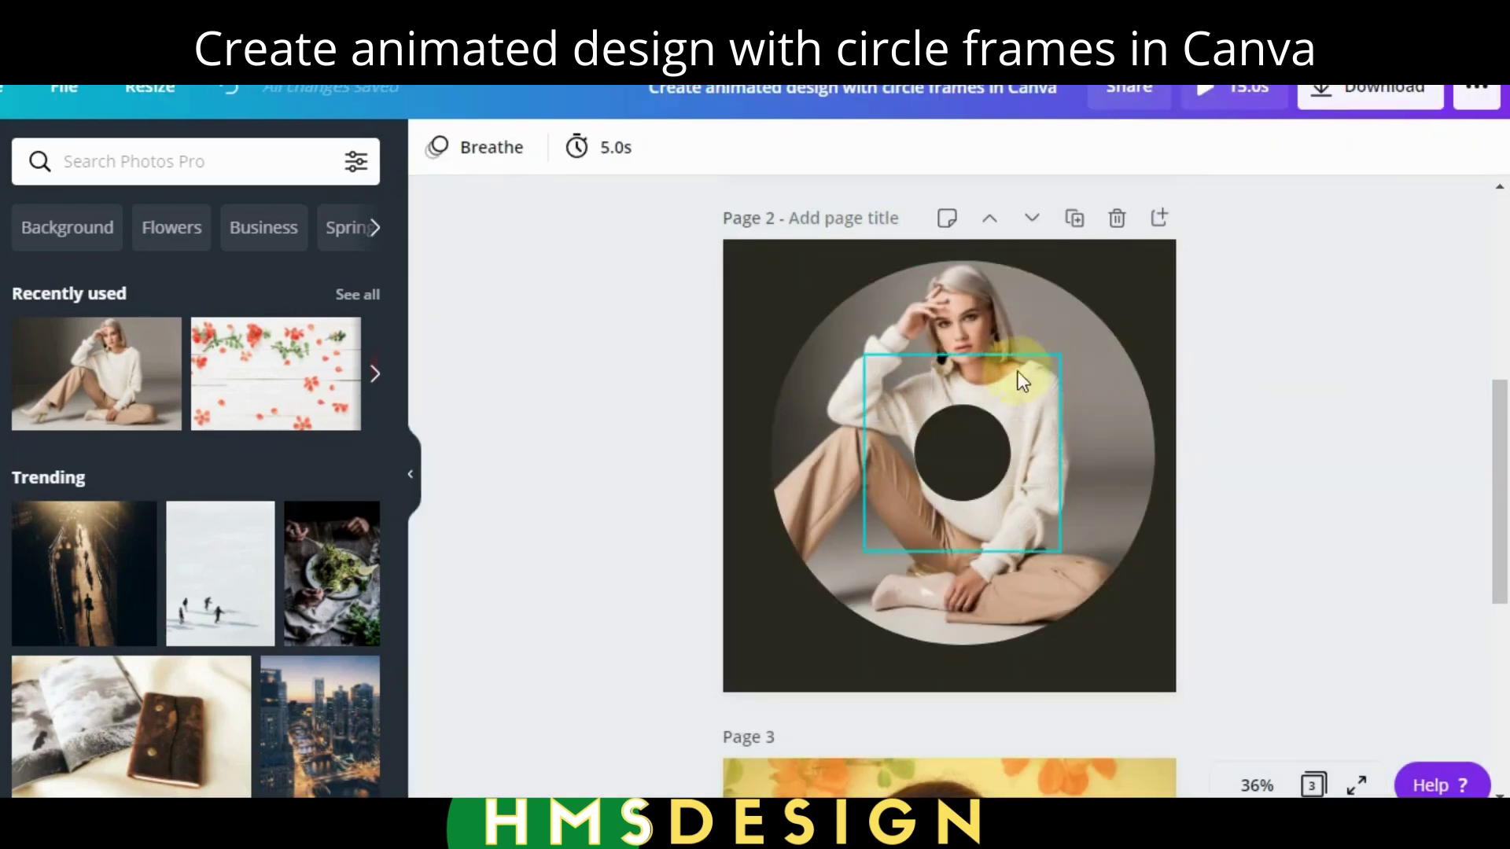
# Adjust the outer ring's photo with X-Process at -100 and Vignette at 100.
pyautogui.click(996, 384)
pyautogui.click(907, 294)
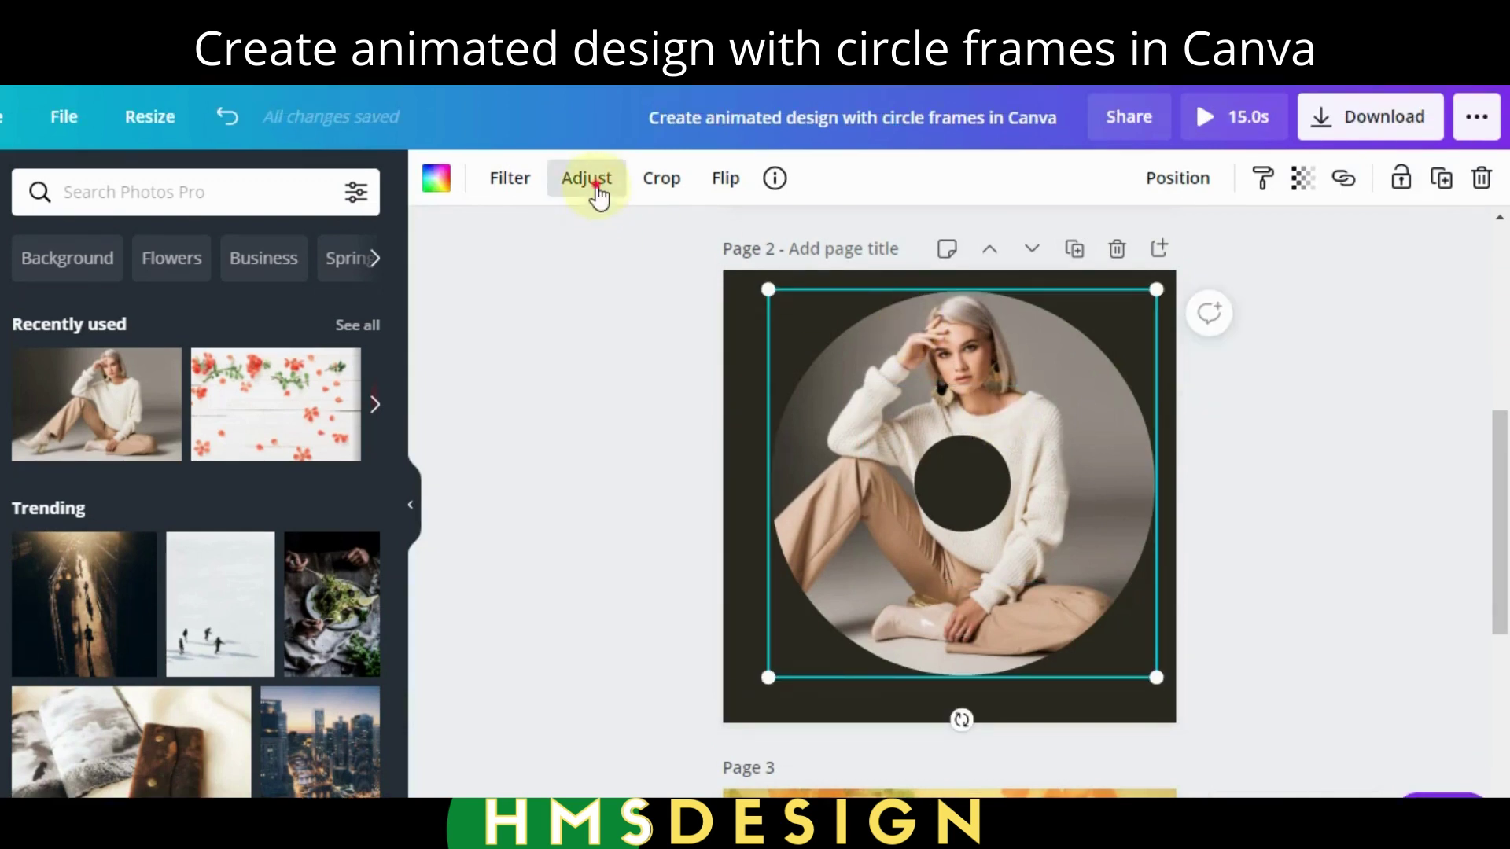
pyautogui.click(595, 155)
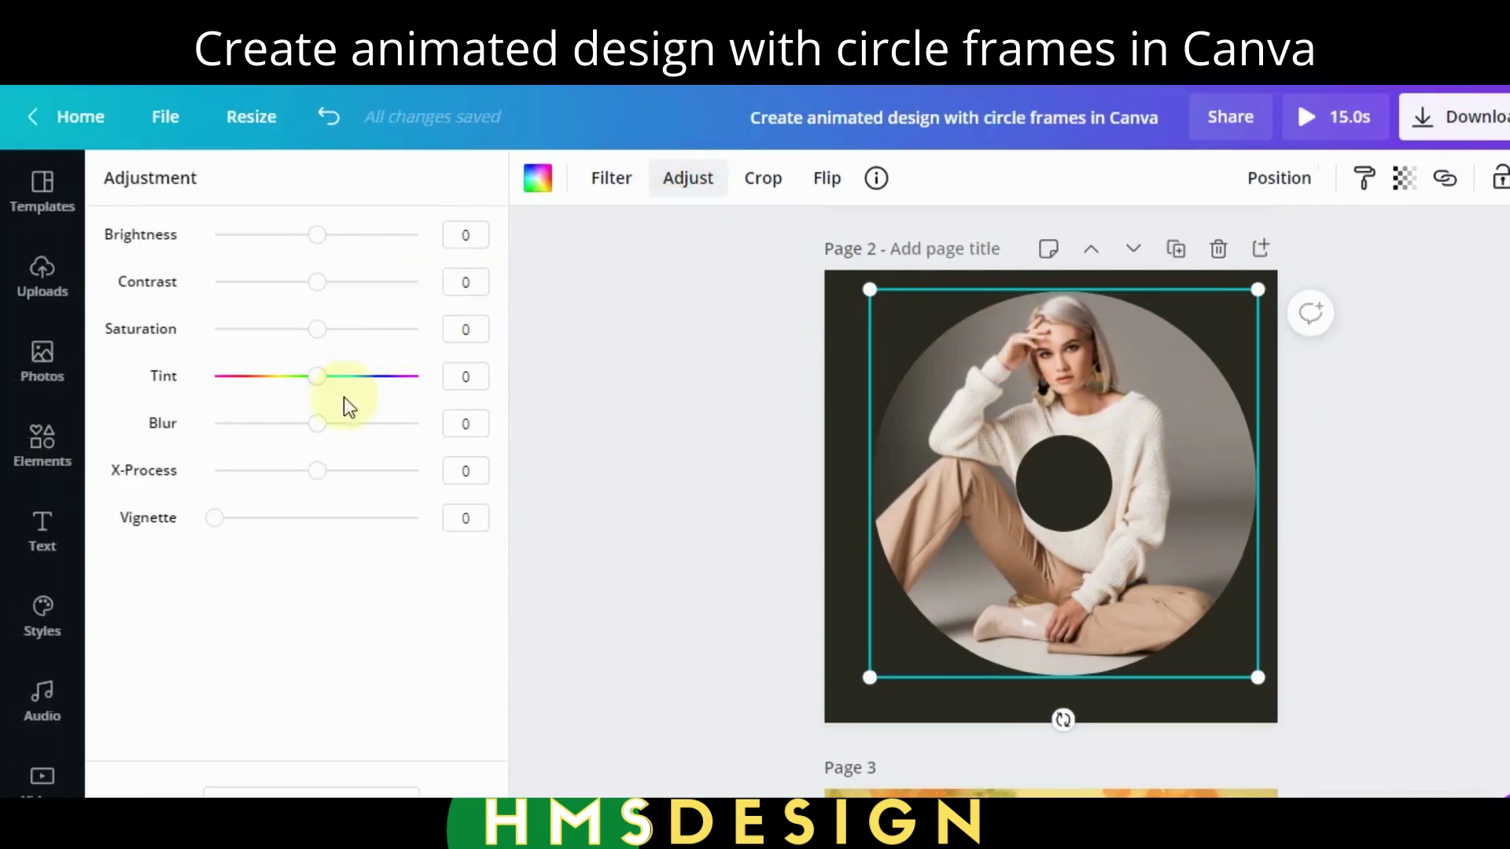
pyautogui.moveTo(325, 471); pyautogui.dragTo(595, 495)
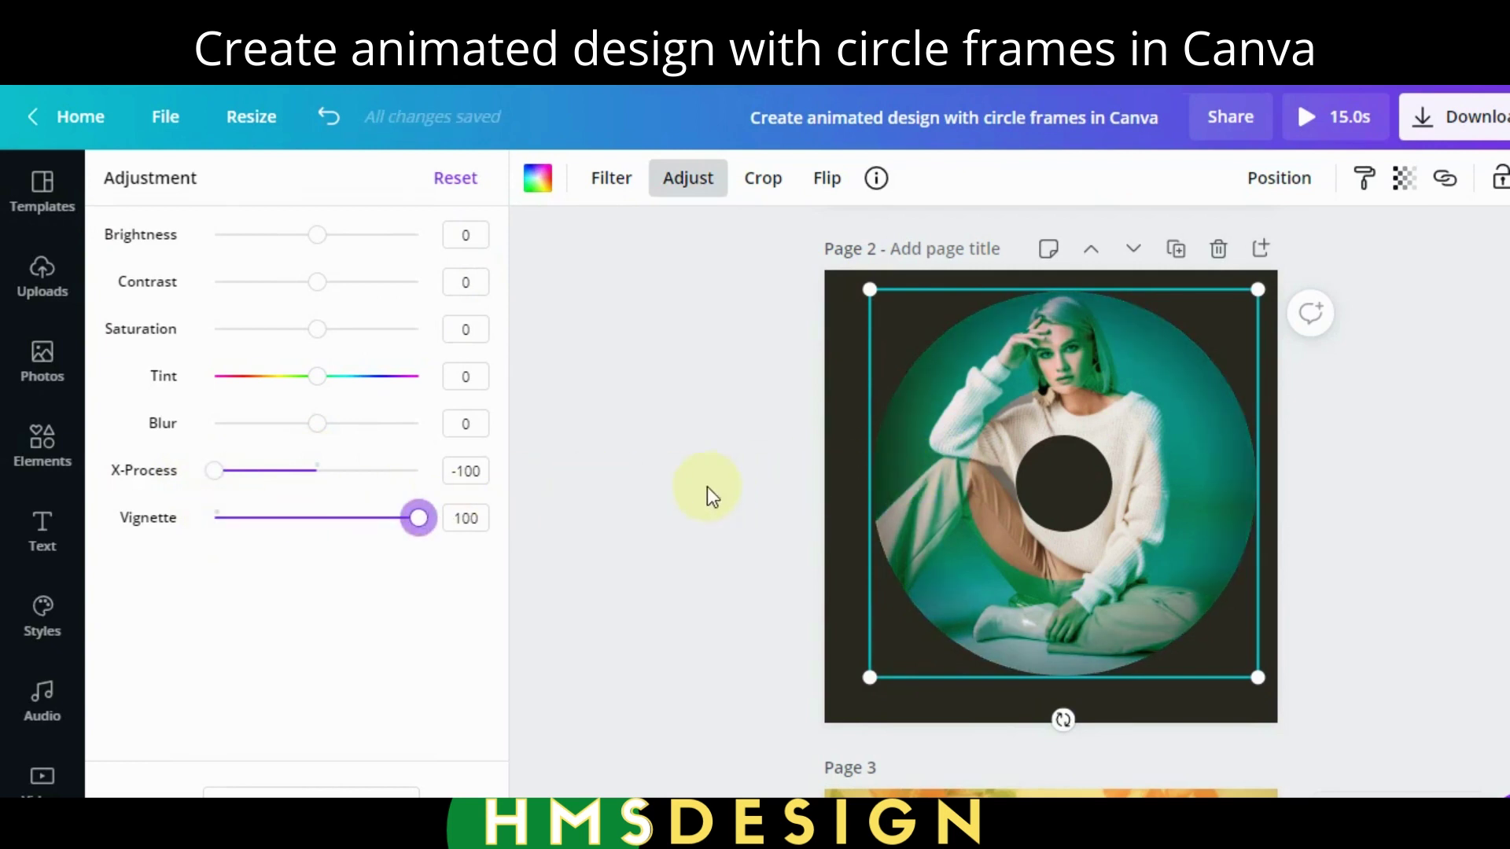
# Add a third ring-shaped Black Circle Frame and shrink it to cover the inner ring's dark centre hole.
pyautogui.click(42, 361)
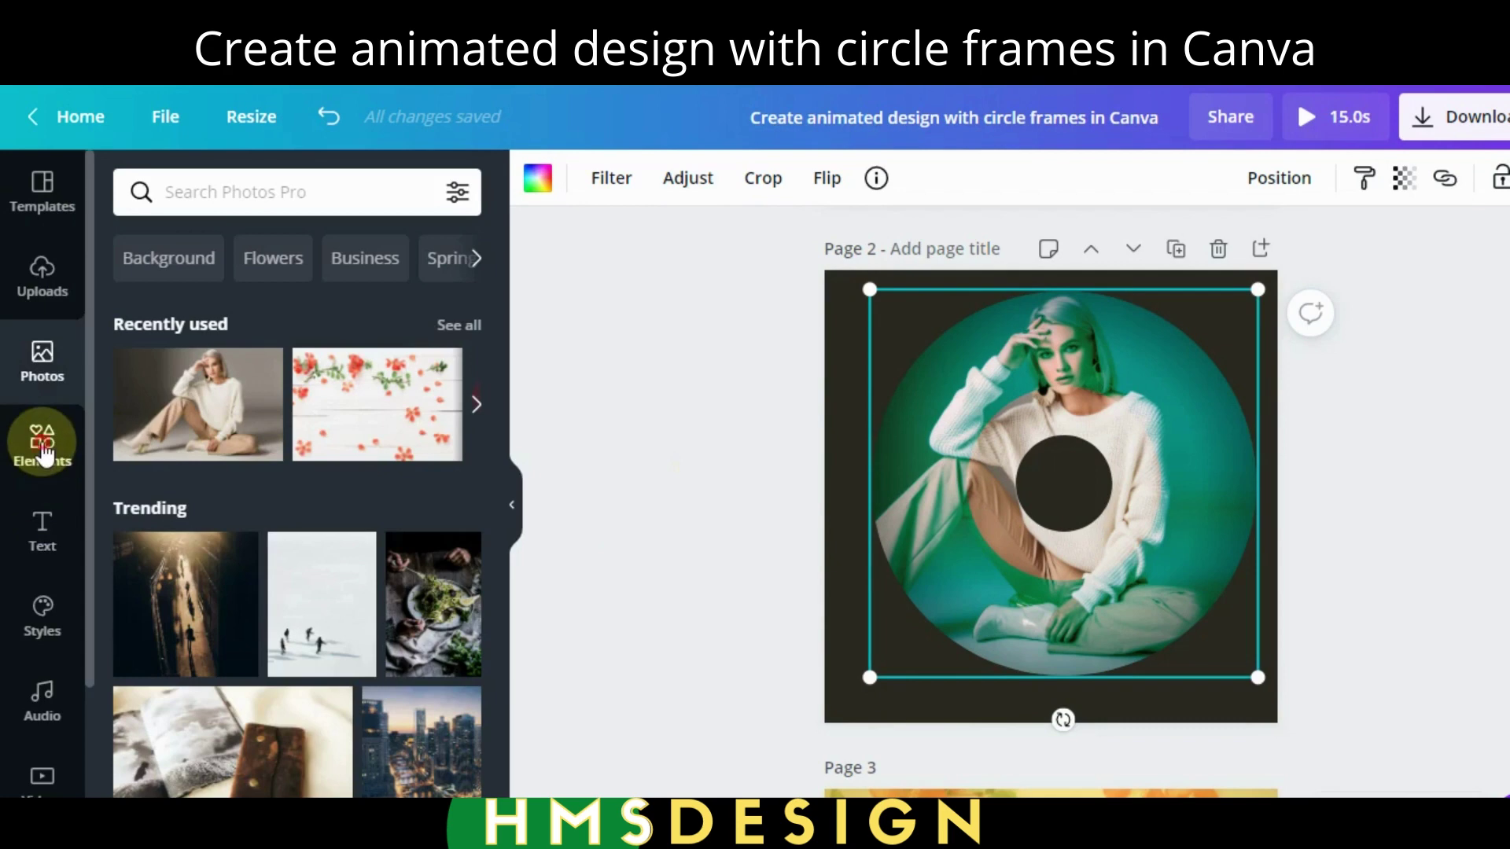
pyautogui.click(44, 455)
pyautogui.click(461, 578)
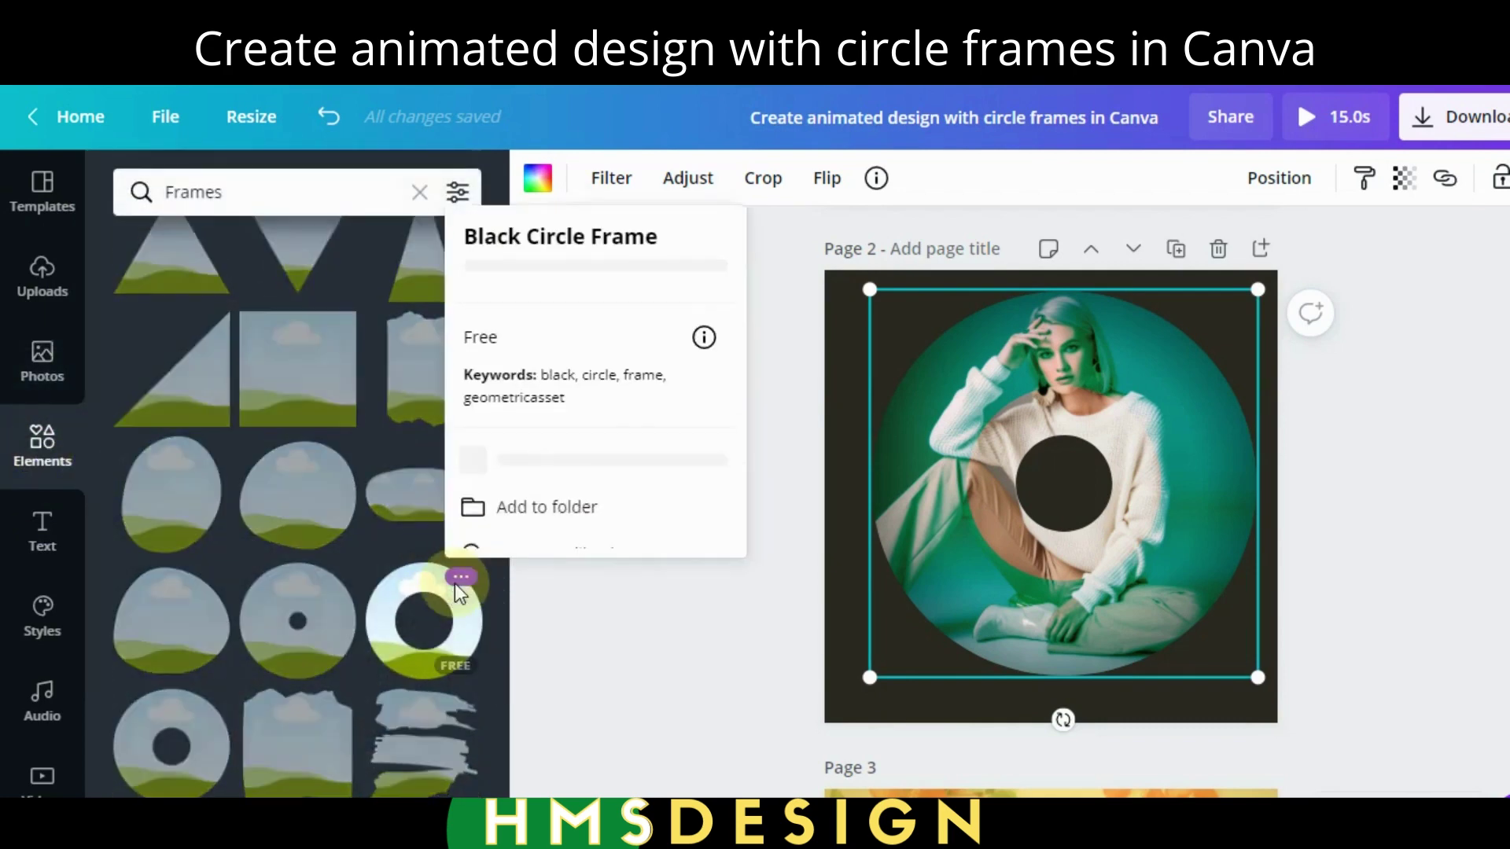
pyautogui.click(413, 625)
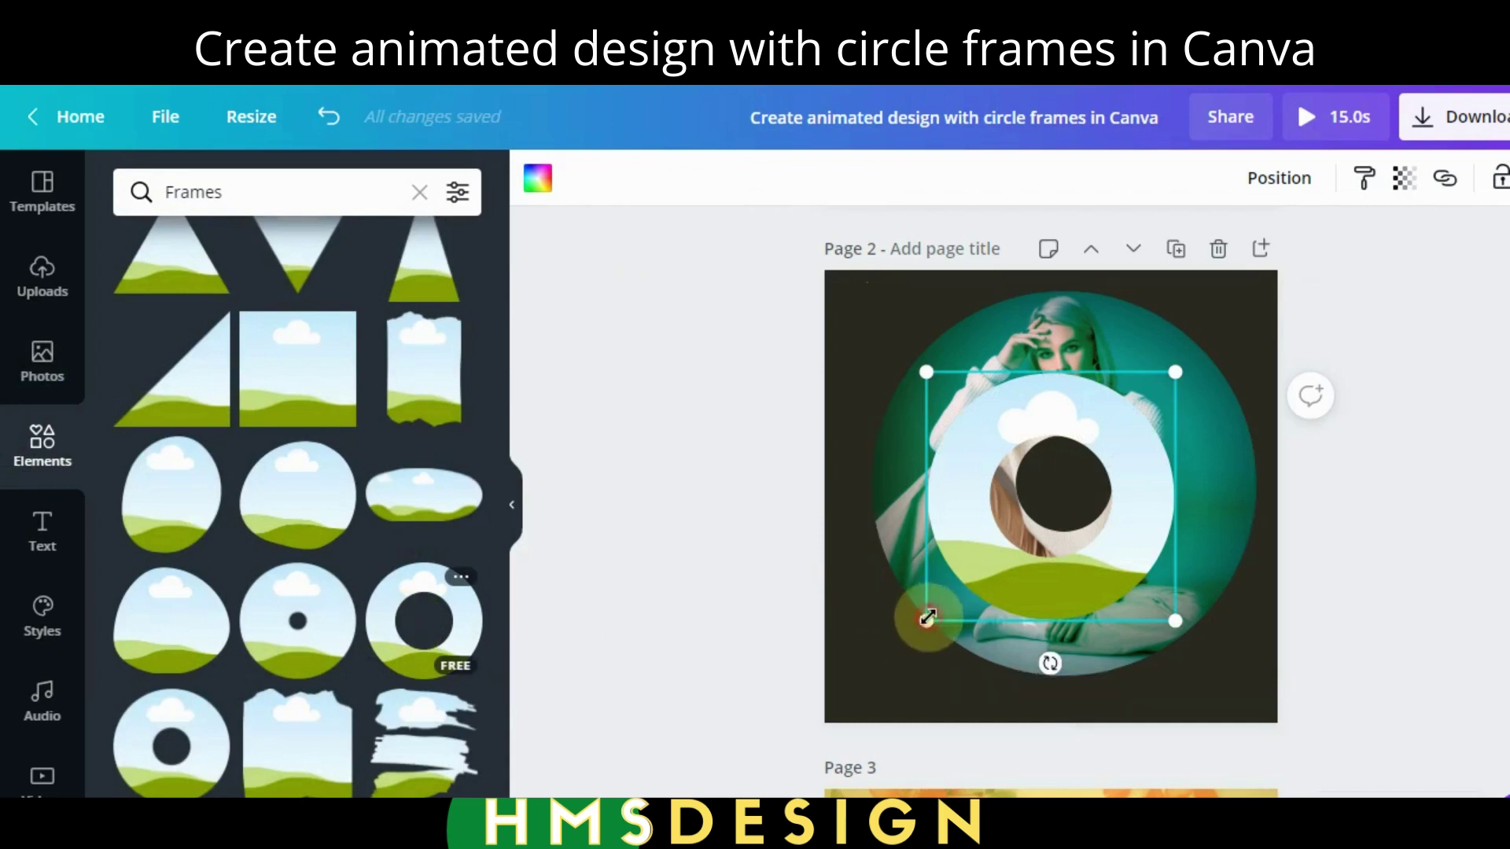
pyautogui.moveTo(920, 620); pyautogui.dragTo(1033, 500)
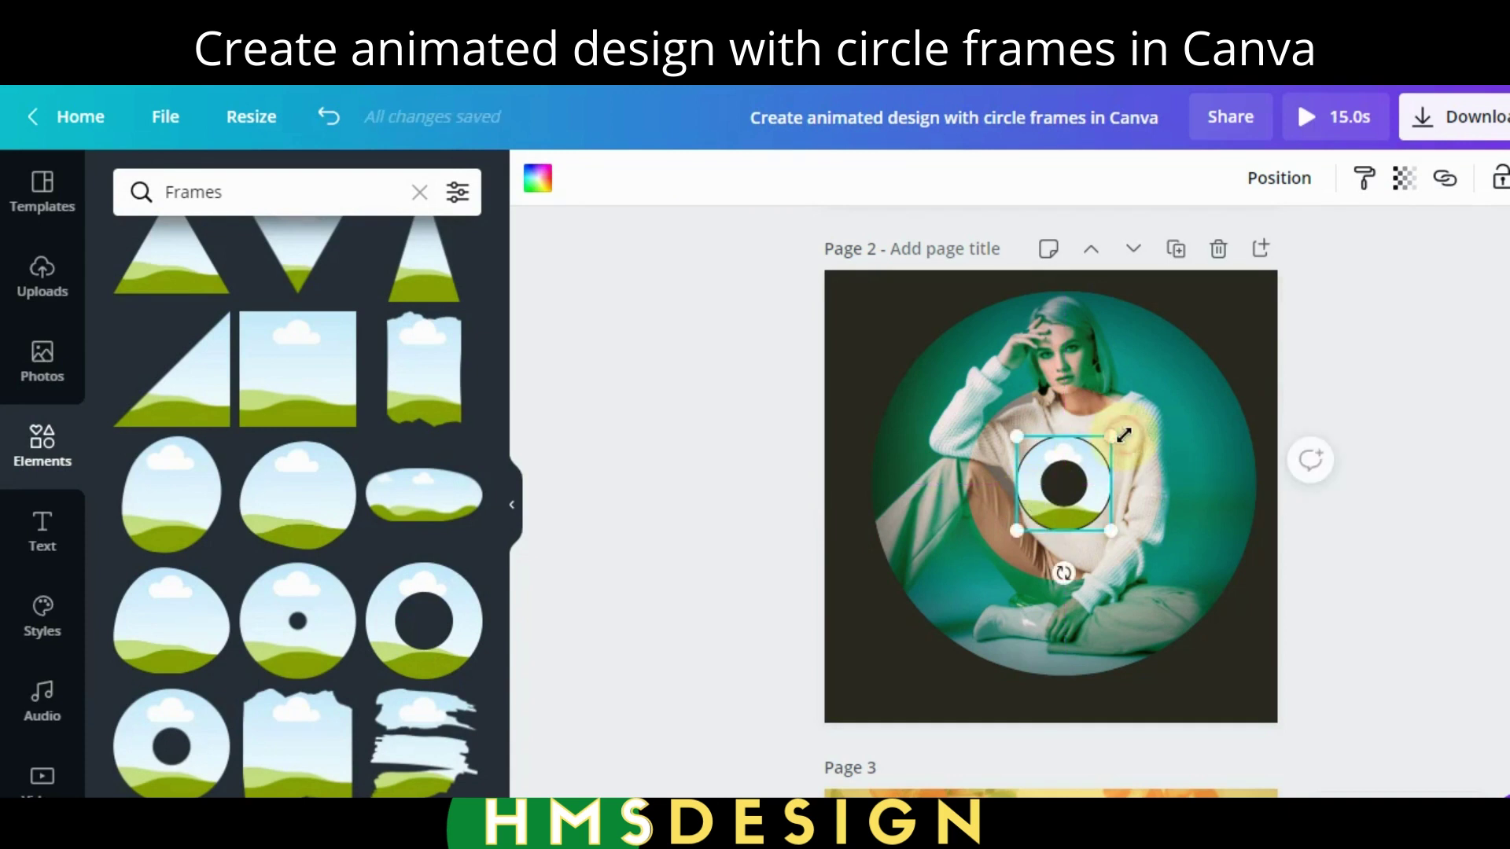
pyautogui.moveTo(1126, 430); pyautogui.dragTo(1133, 424)
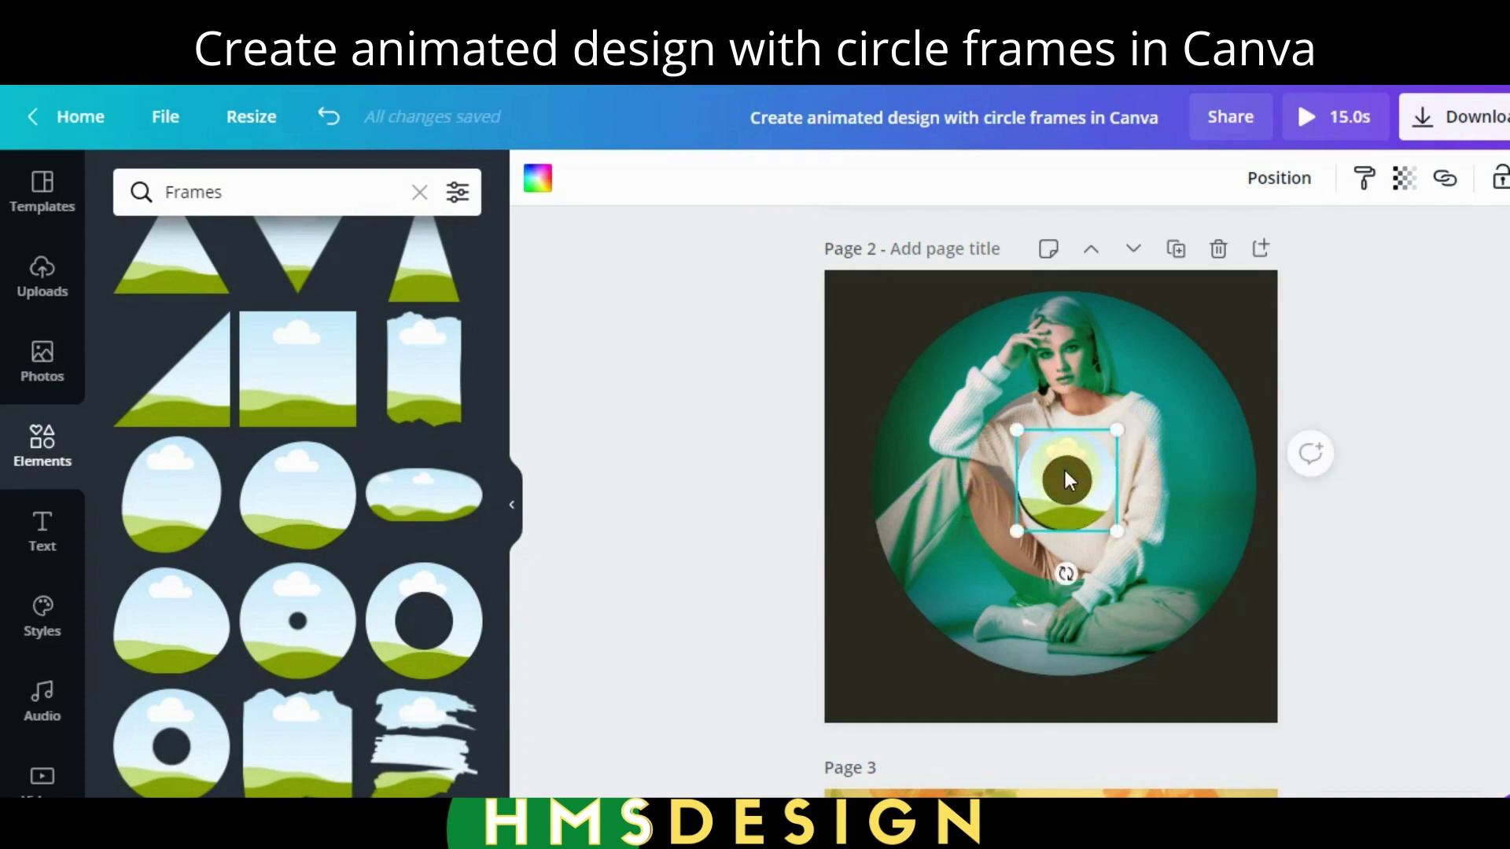
pyautogui.moveTo(1067, 479); pyautogui.dragTo(1062, 478)
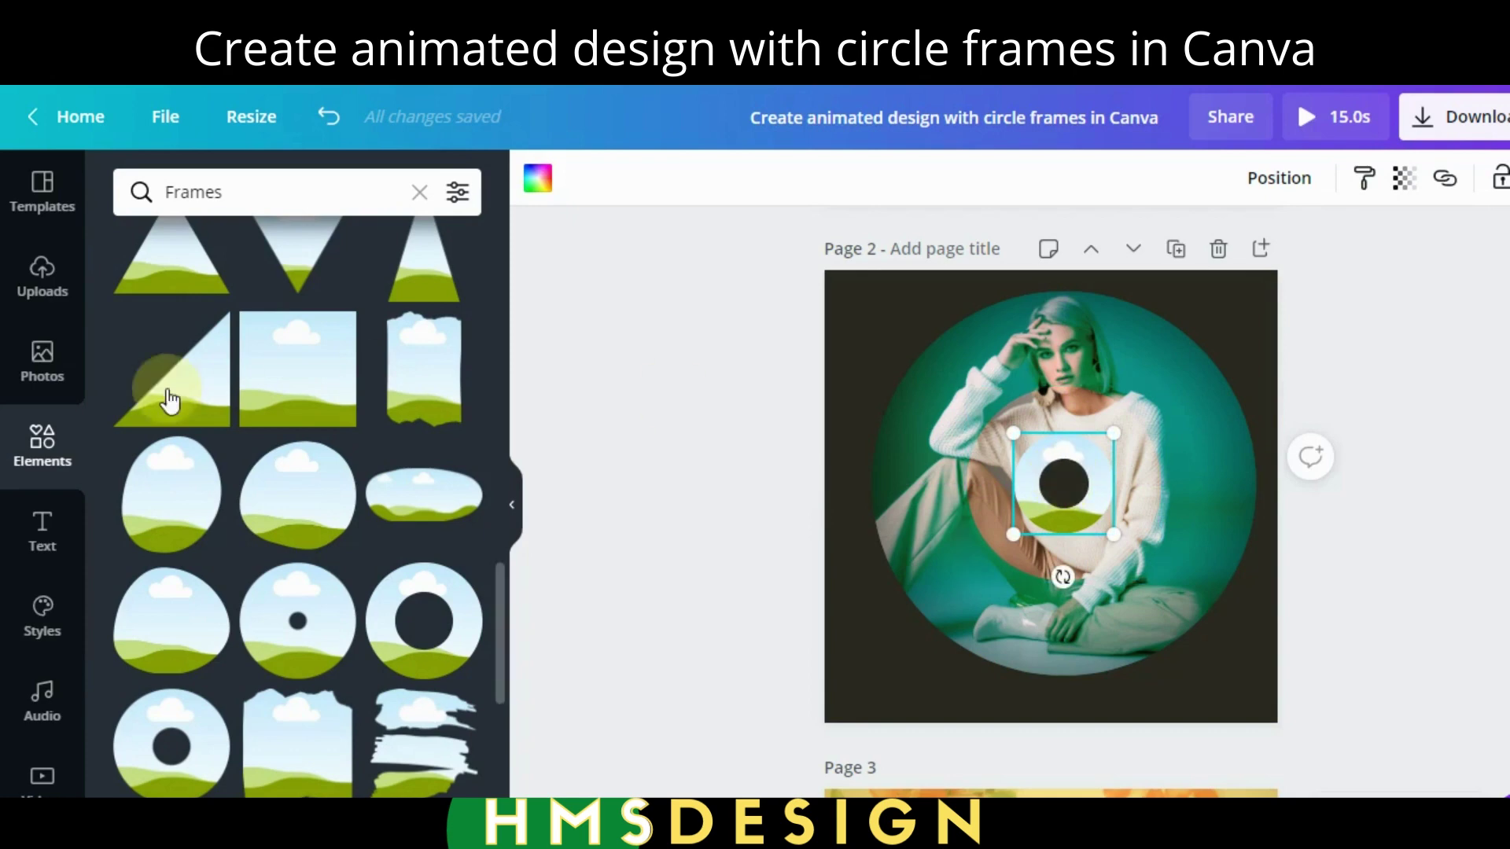
# Fill the third ring frame with the recently used photo of the seated woman.
pyautogui.click(32, 394)
pyautogui.click(125, 393)
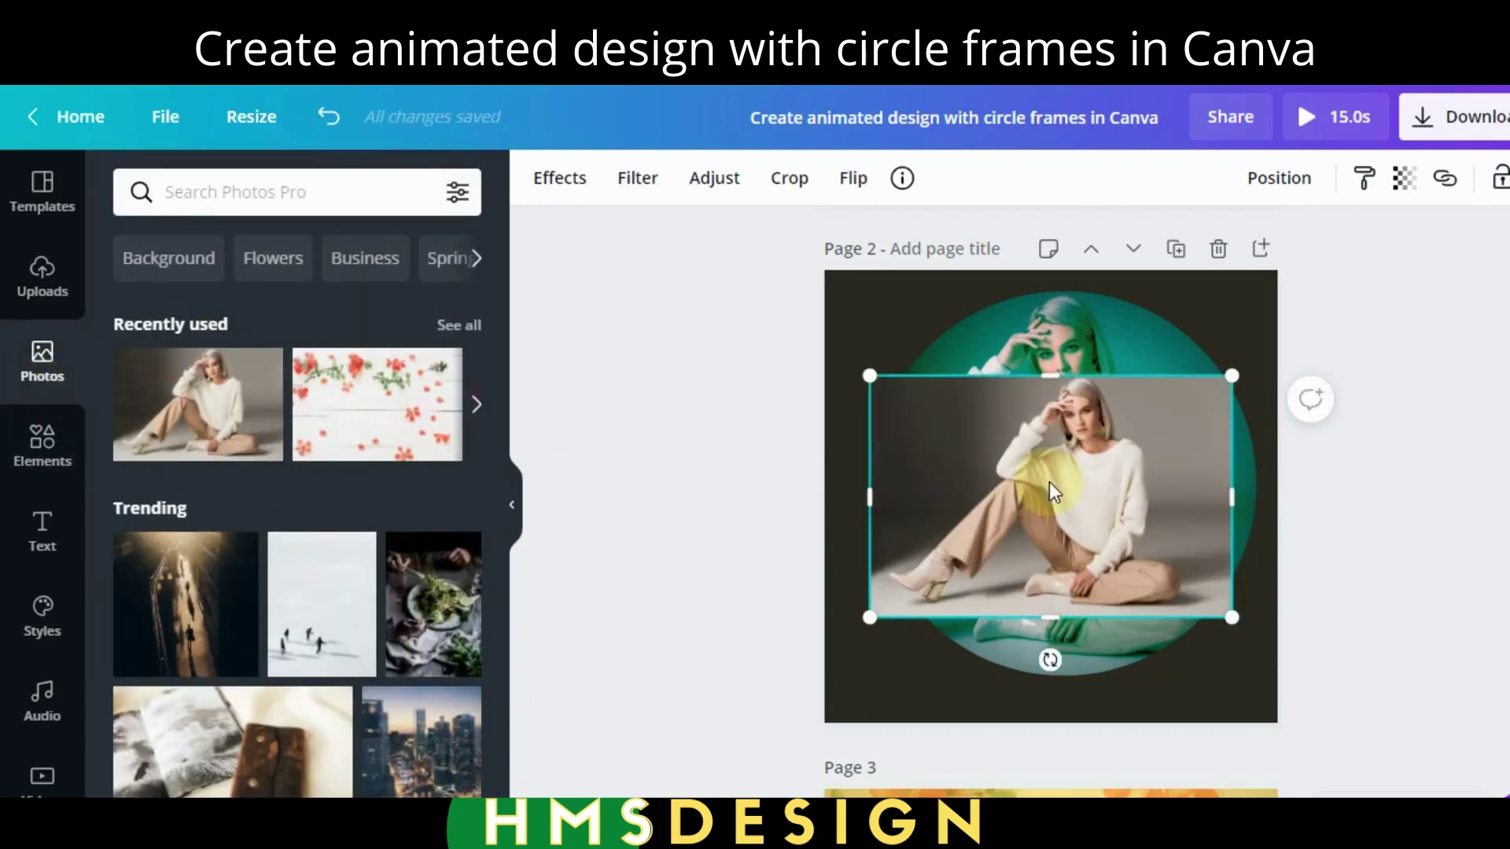
pyautogui.moveTo(1048, 483)
pyautogui.mouseDown()
pyautogui.moveTo(1062, 480)
pyautogui.moveTo(1022, 480)
pyautogui.mouseUp()
pyautogui.hotkey('ctrl', 'z')
pyautogui.hotkey('ctrl', 'z')
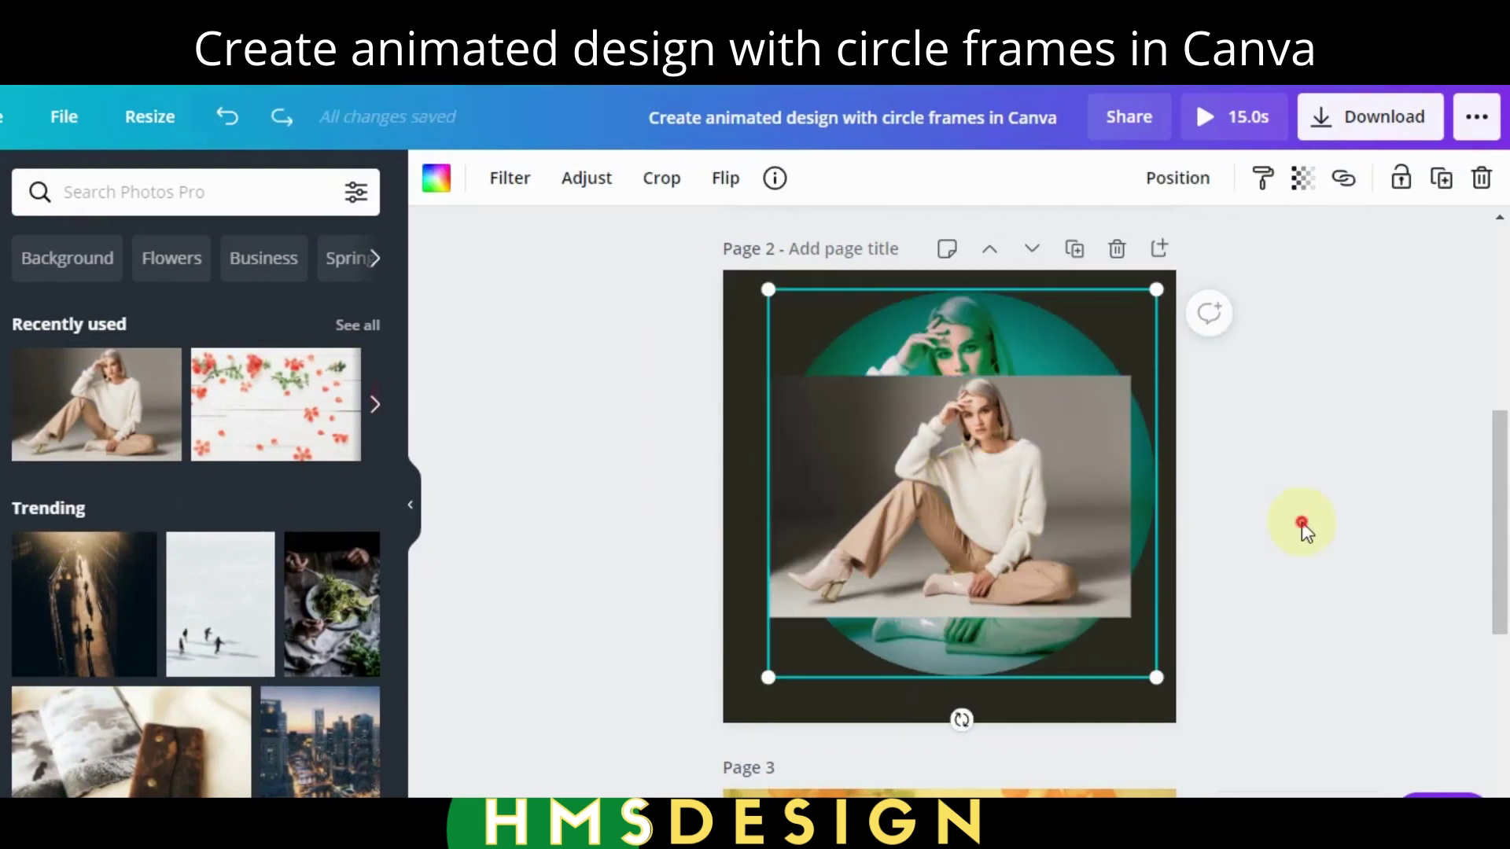
pyautogui.click(1358, 526)
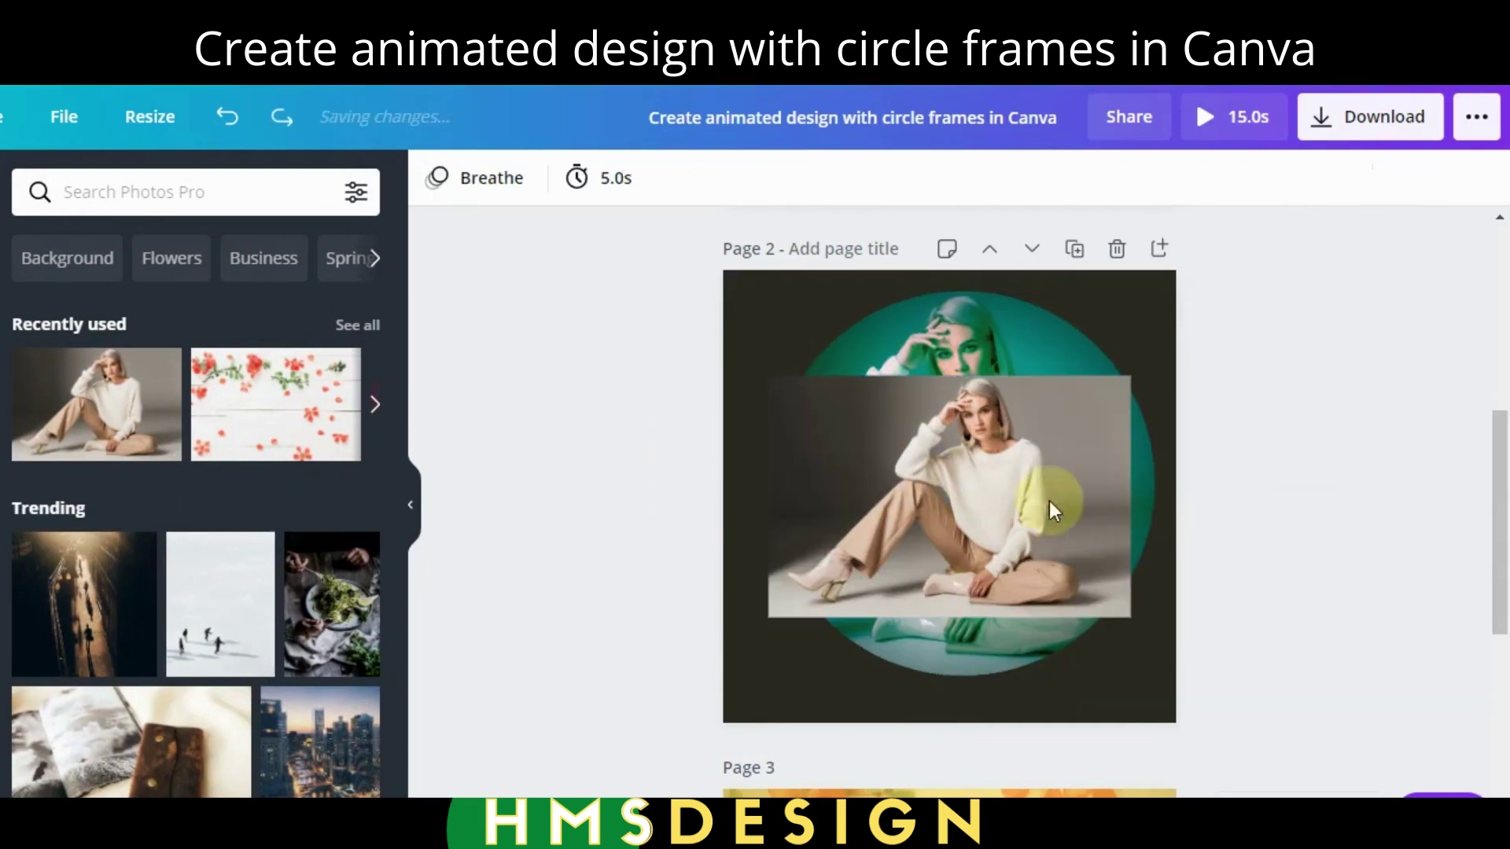
pyautogui.moveTo(997, 516); pyautogui.dragTo(963, 518)
pyautogui.doubleClick(985, 521)
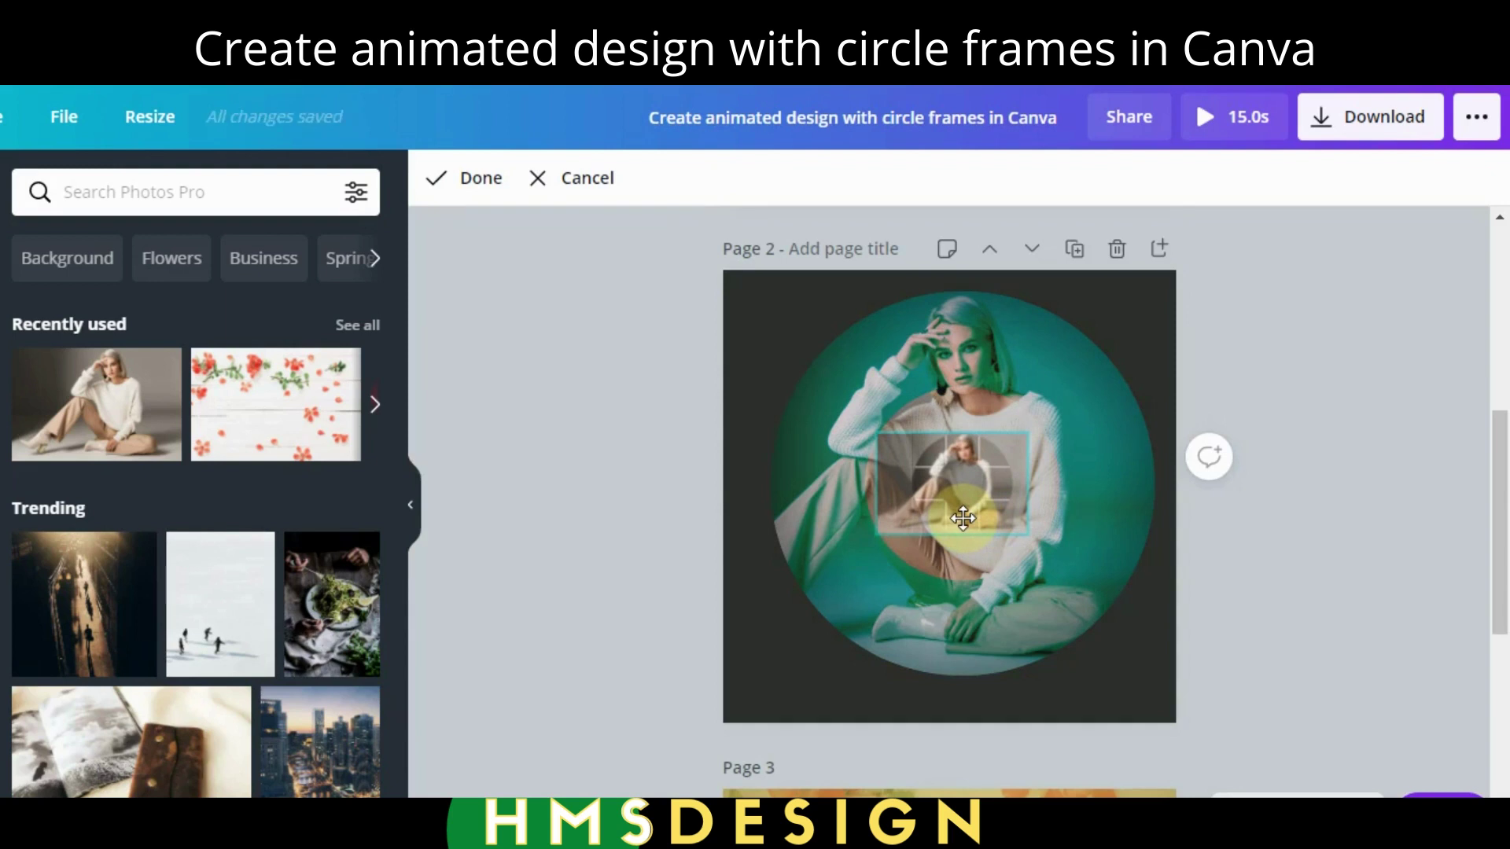
pyautogui.moveTo(962, 517); pyautogui.dragTo(963, 517)
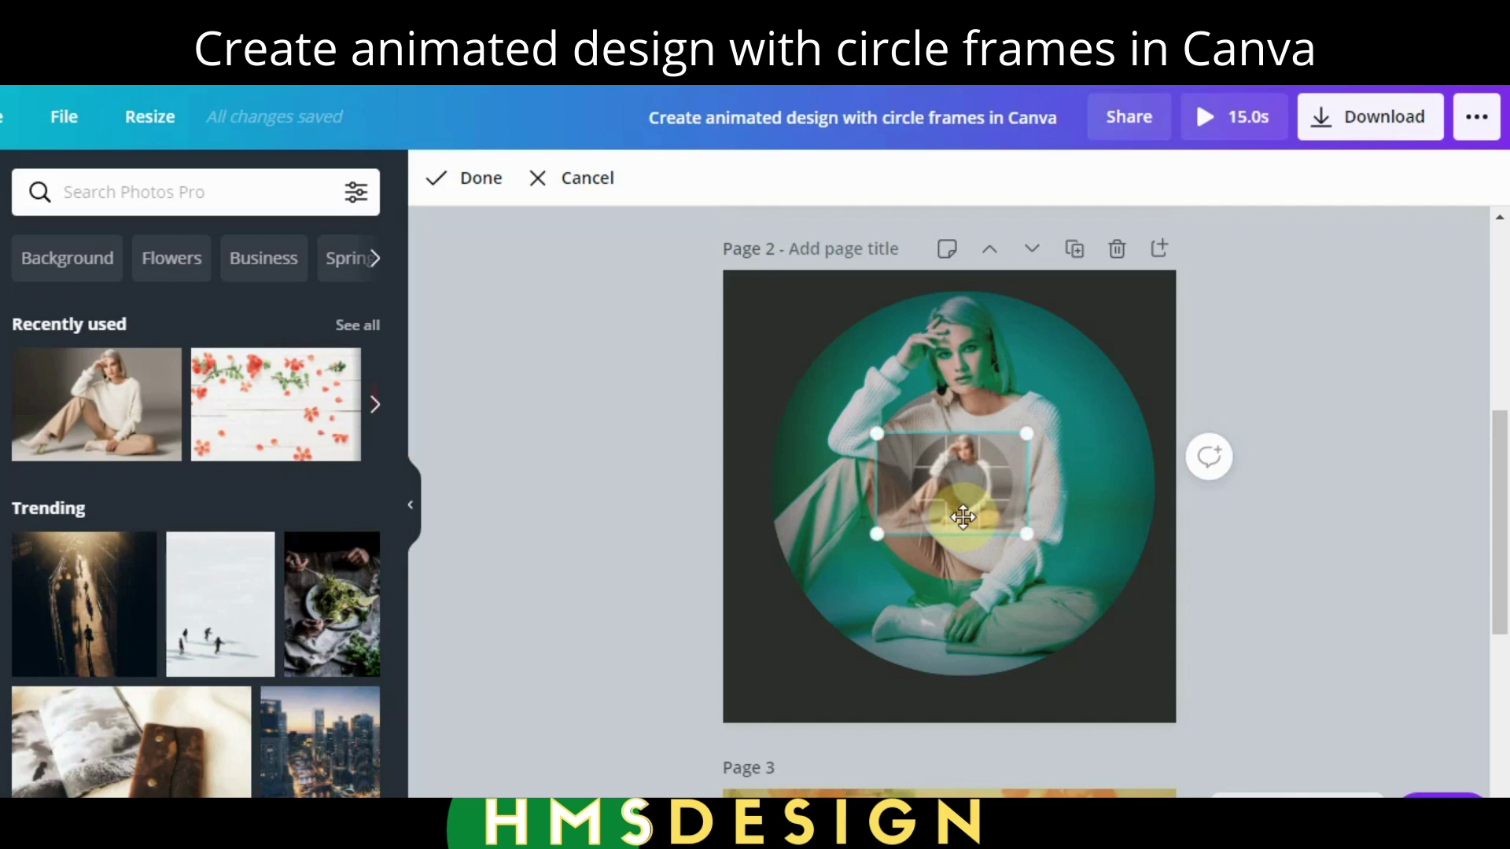
pyautogui.click(640, 479)
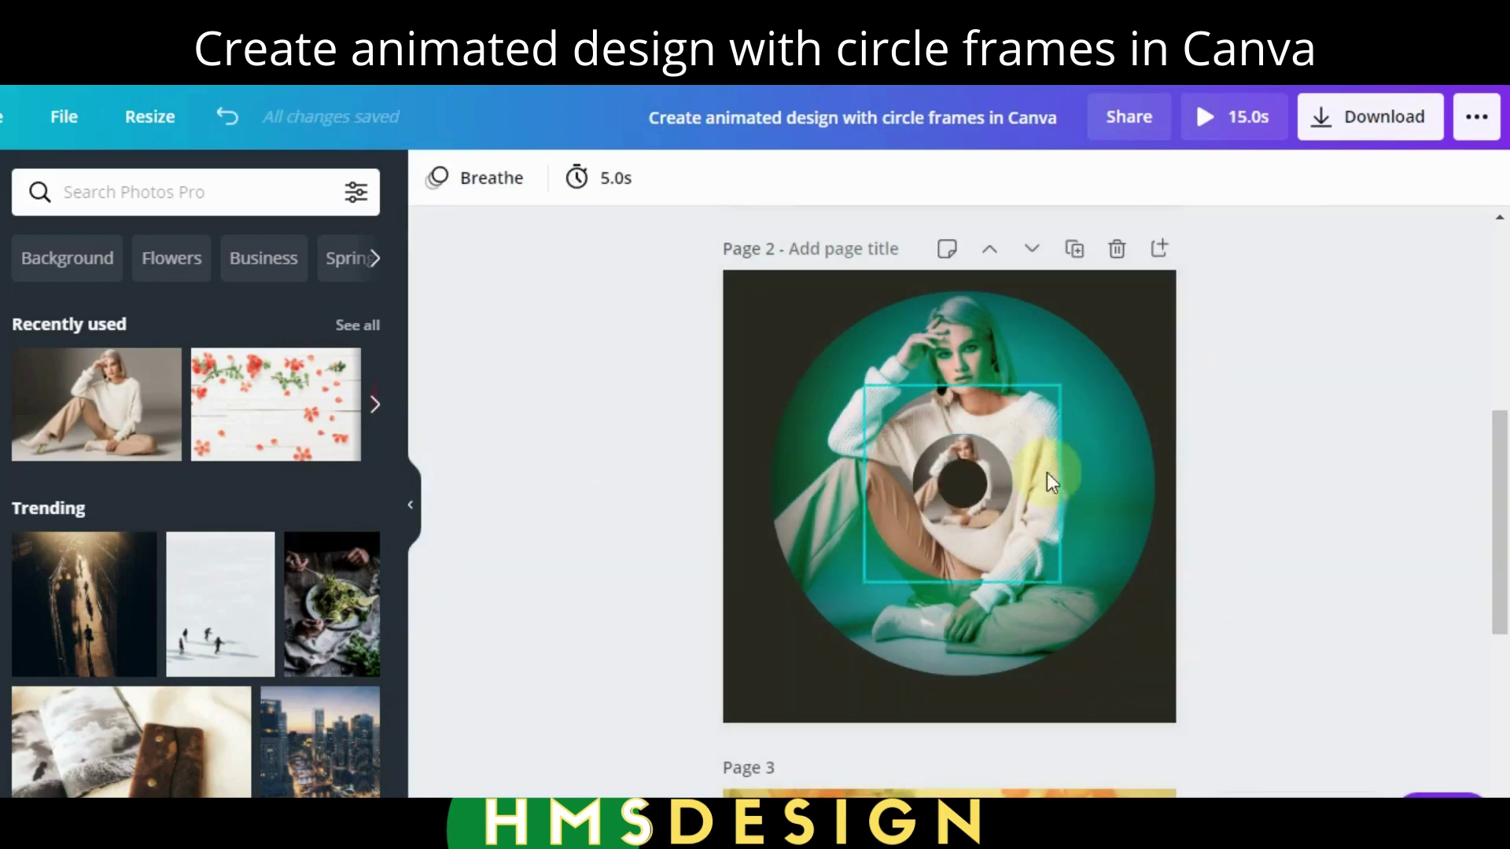
# Adjust the third ring's photo with X-Process at -100 and Vignette at 100.
pyautogui.click(961, 442)
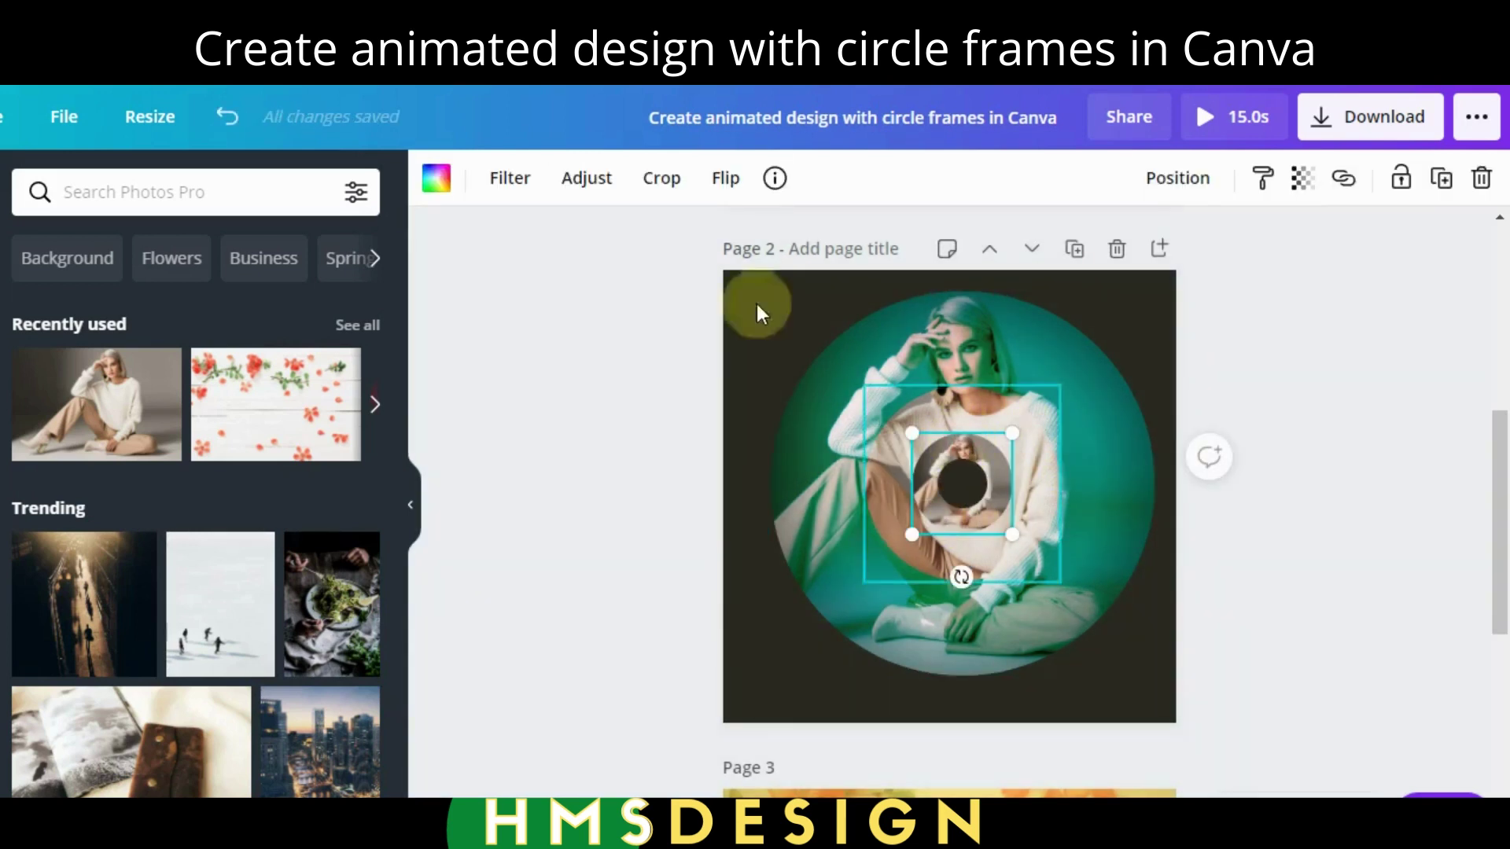
pyautogui.click(587, 178)
pyautogui.moveTo(317, 471); pyautogui.dragTo(553, 522)
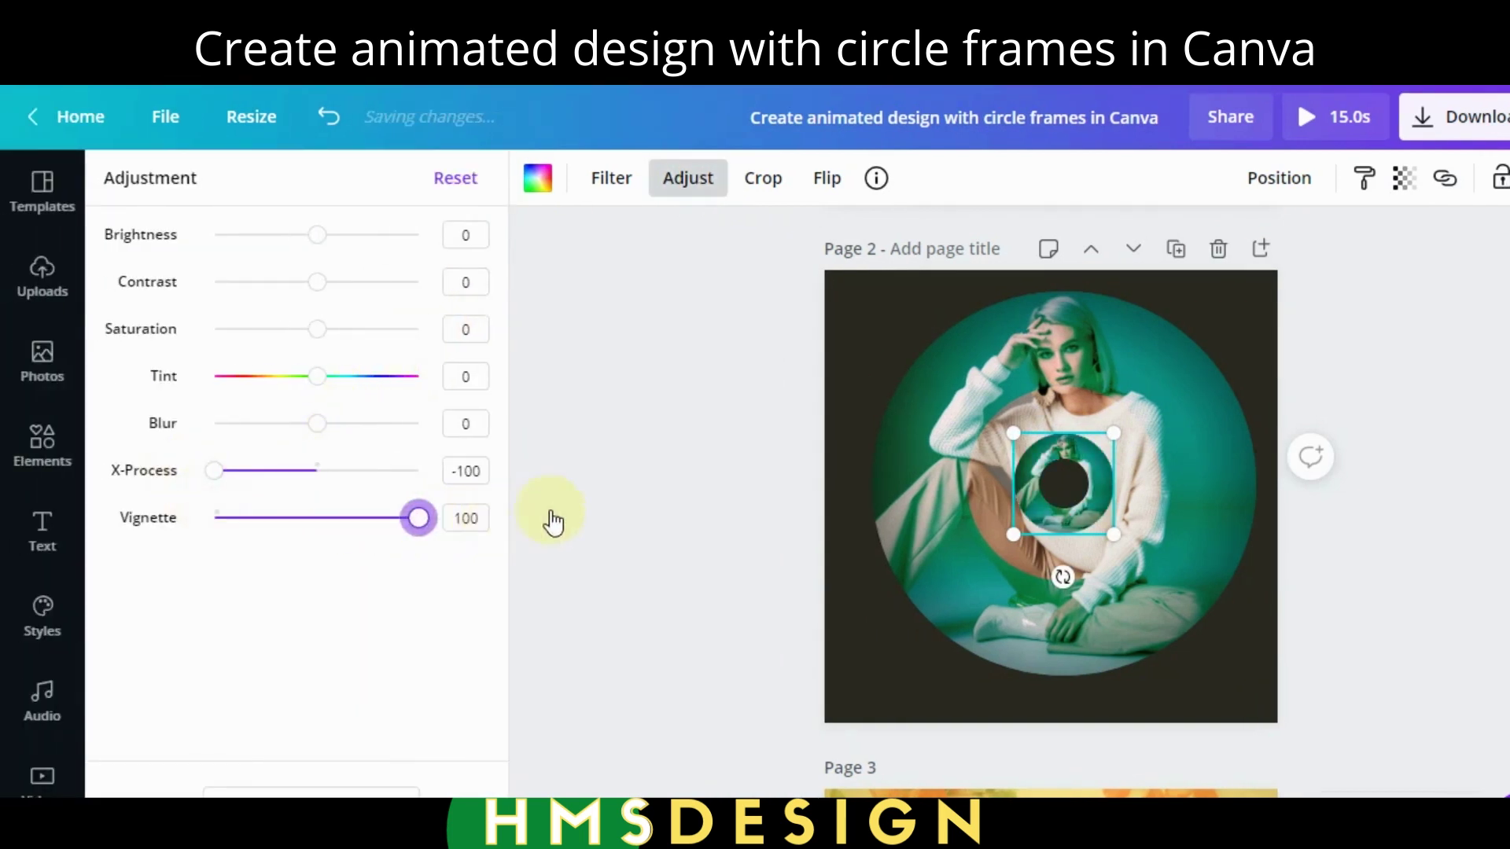
# Add a fourth ring-shaped frame with a large hole and shrink it to a size smaller than the third ring.
pyautogui.click(37, 444)
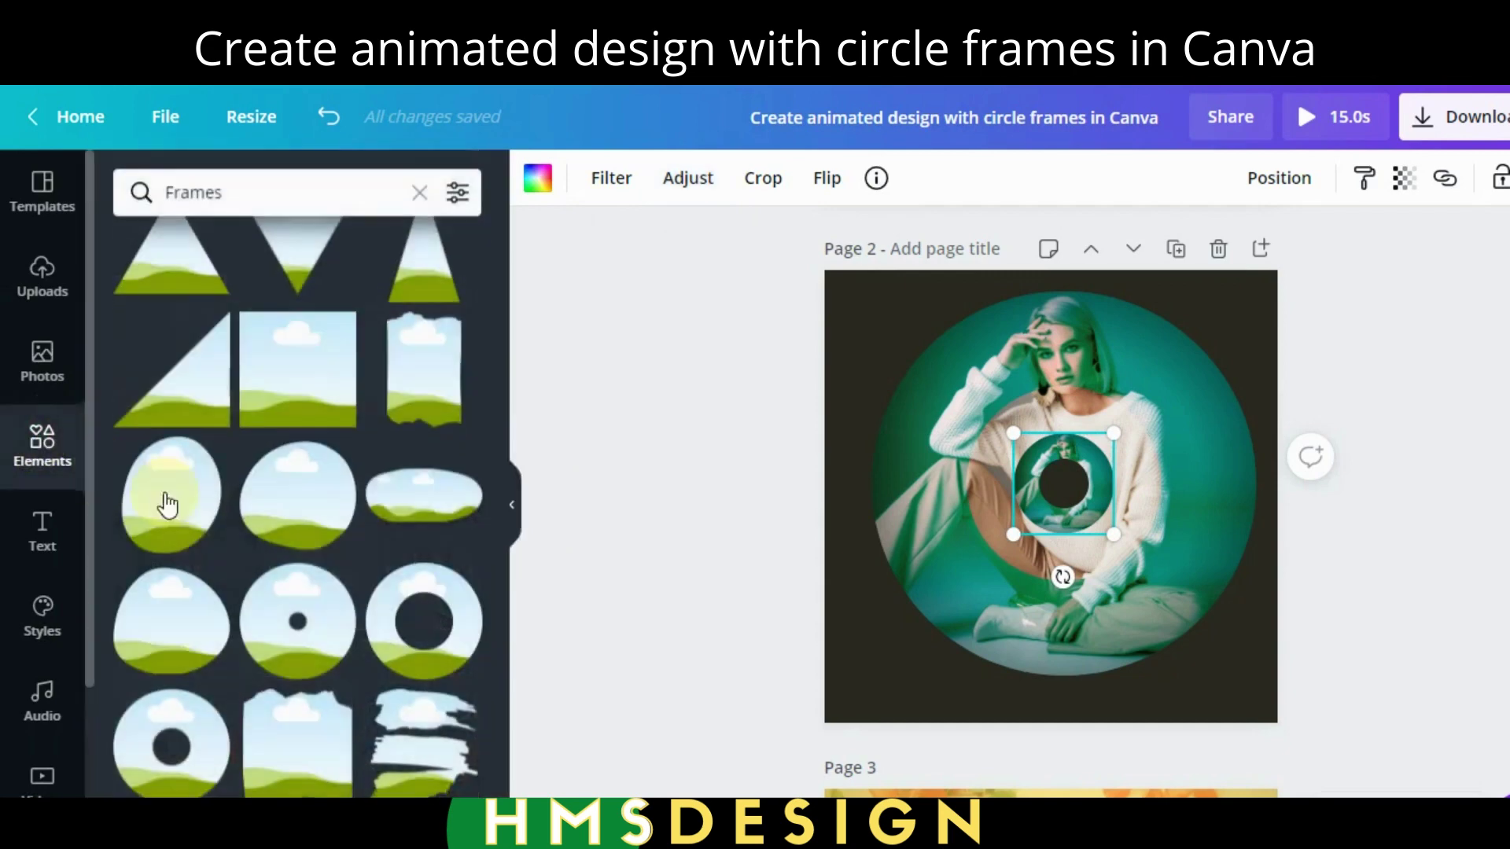
pyautogui.click(405, 614)
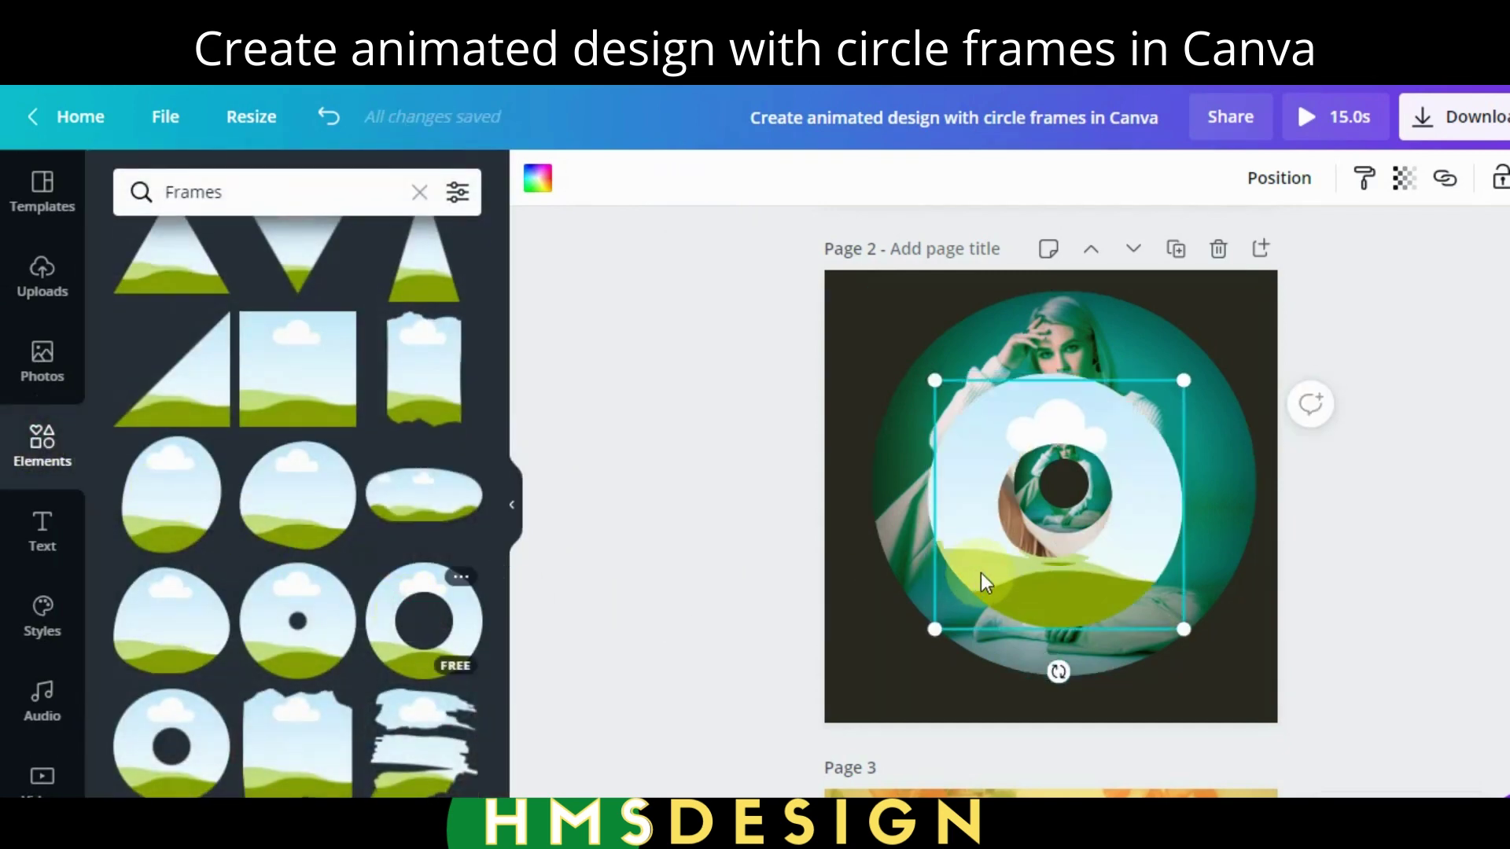
pyautogui.moveTo(981, 573); pyautogui.dragTo(972, 565)
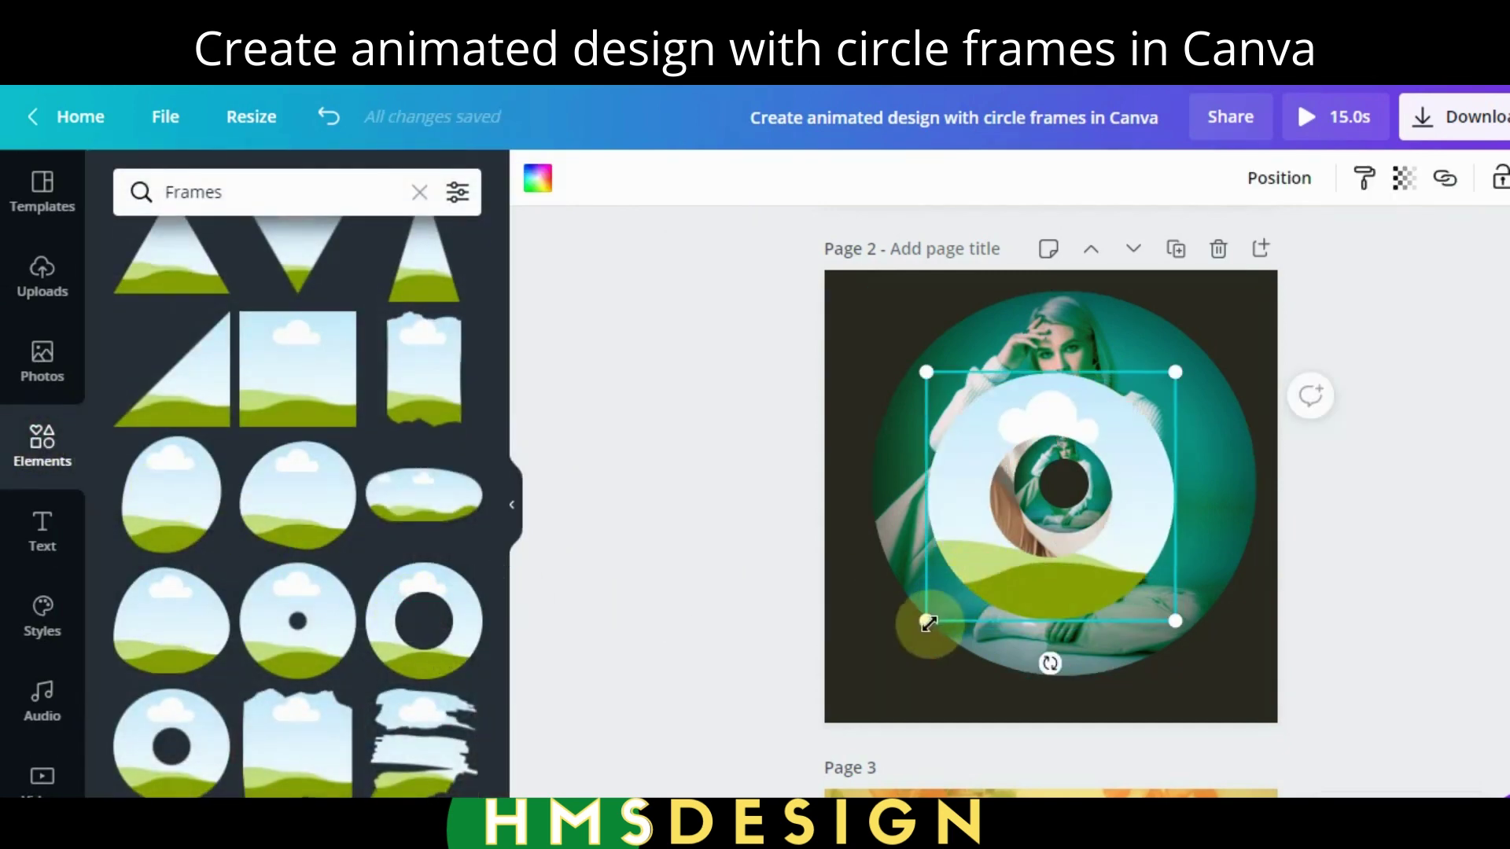
pyautogui.moveTo(928, 622); pyautogui.dragTo(1124, 466)
pyautogui.click(1127, 464)
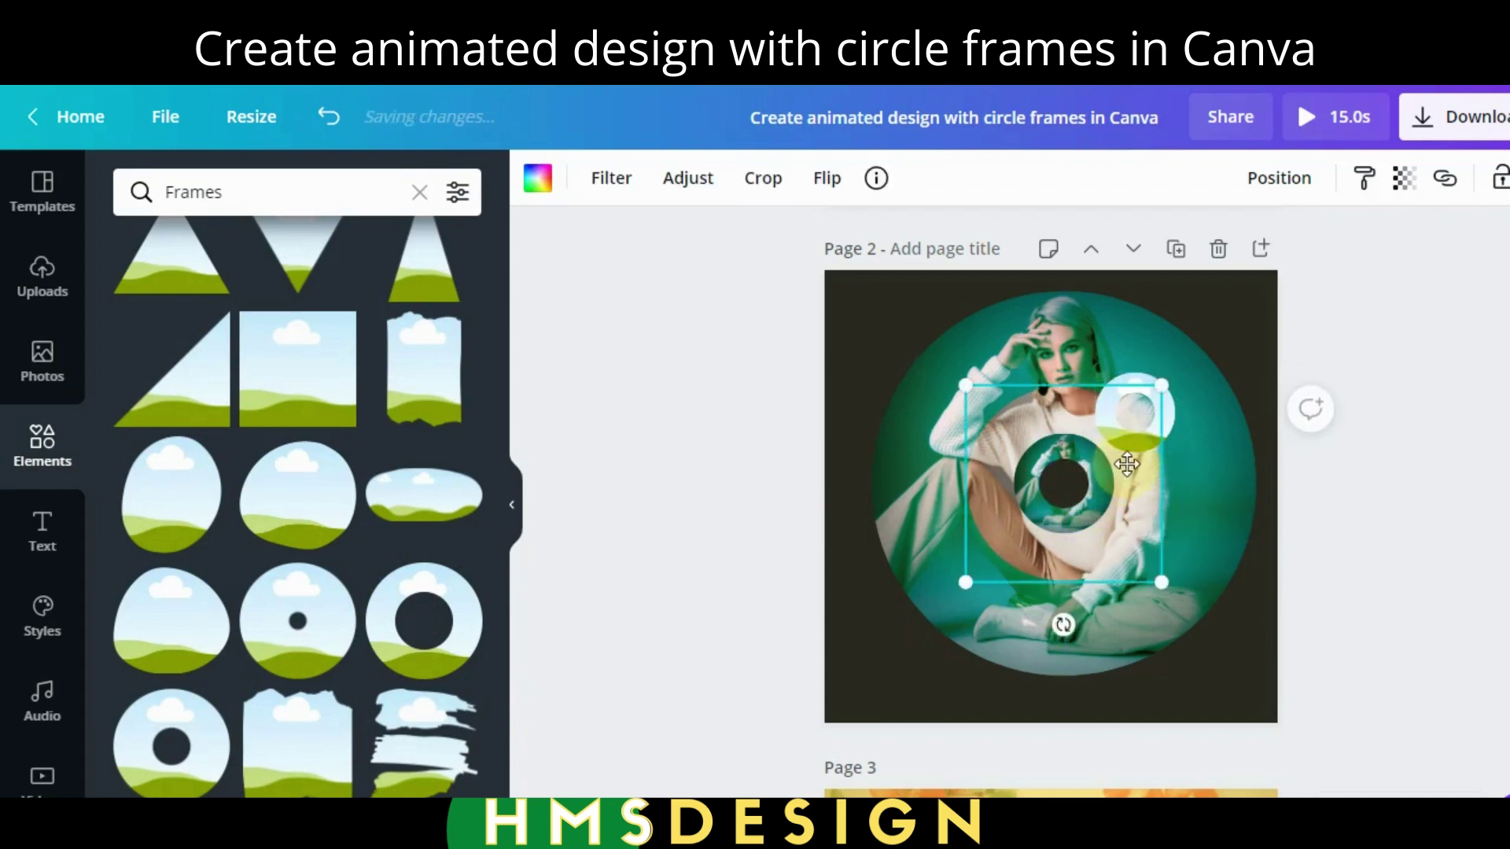
# Move the small fourth ring frame over the third ring's dark centre hole and resize it to fit.
pyautogui.hotkey('ctrl', 'z')
pyautogui.click(1137, 418)
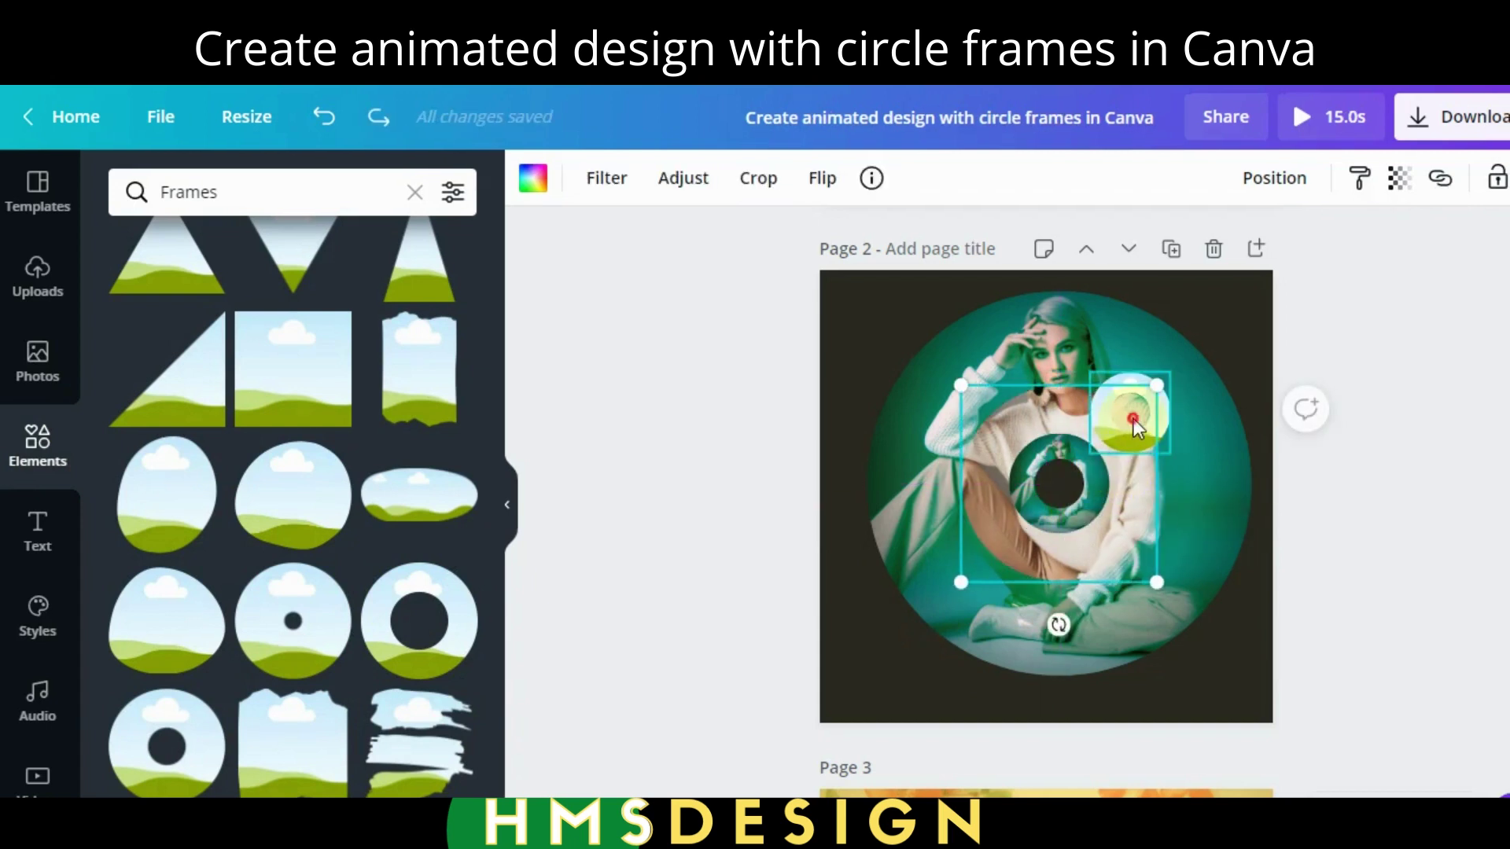
pyautogui.moveTo(1090, 453)
pyautogui.mouseDown()
pyautogui.moveTo(1125, 416)
pyautogui.moveTo(1057, 452)
pyautogui.moveTo(1046, 493)
pyautogui.moveTo(1074, 451)
pyautogui.mouseUp()
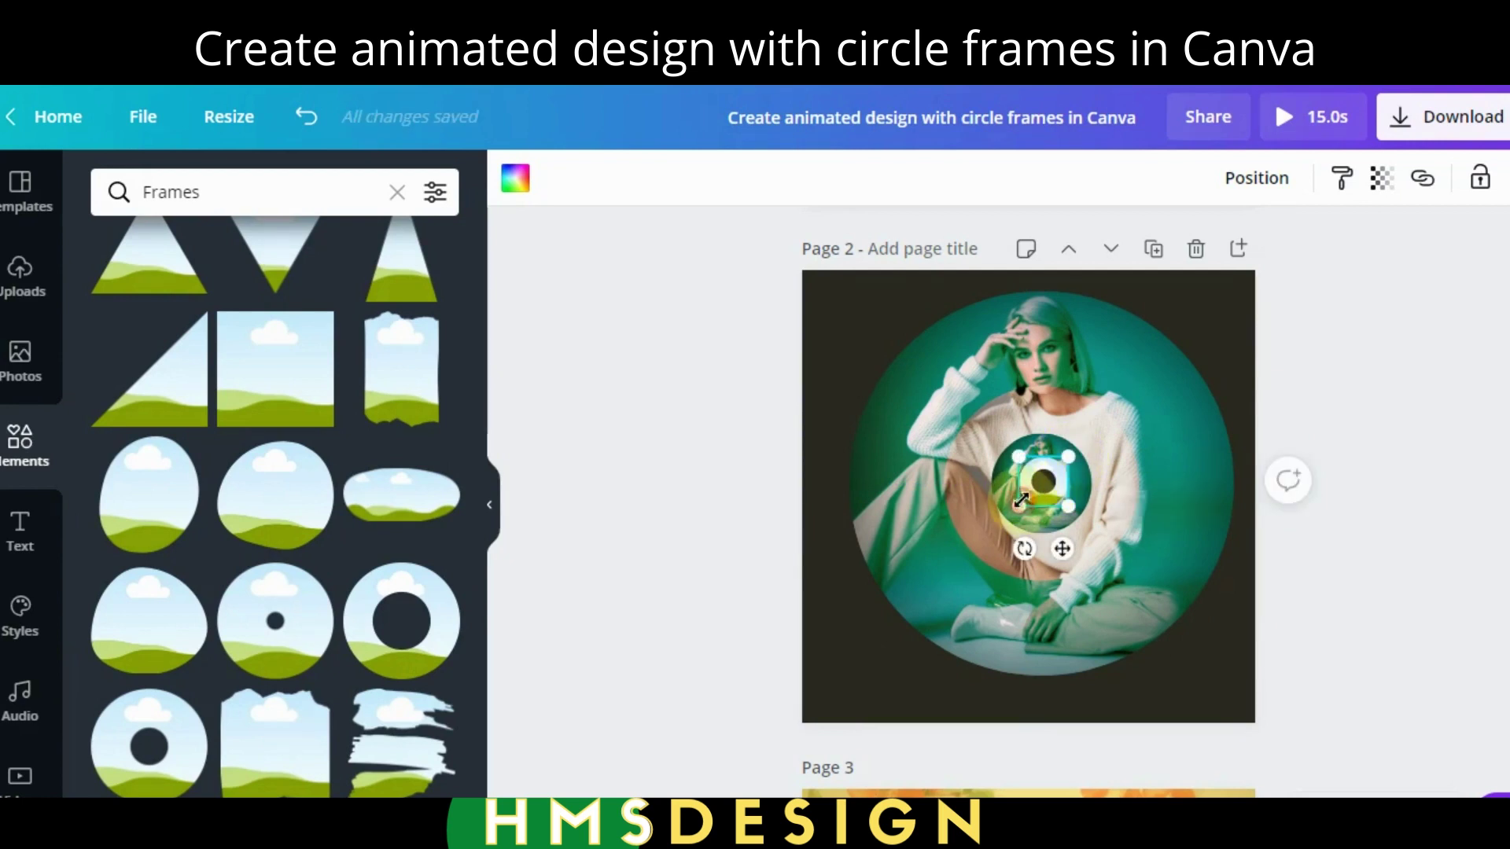
pyautogui.moveTo(1017, 503); pyautogui.dragTo(1022, 500)
pyautogui.click(1320, 512)
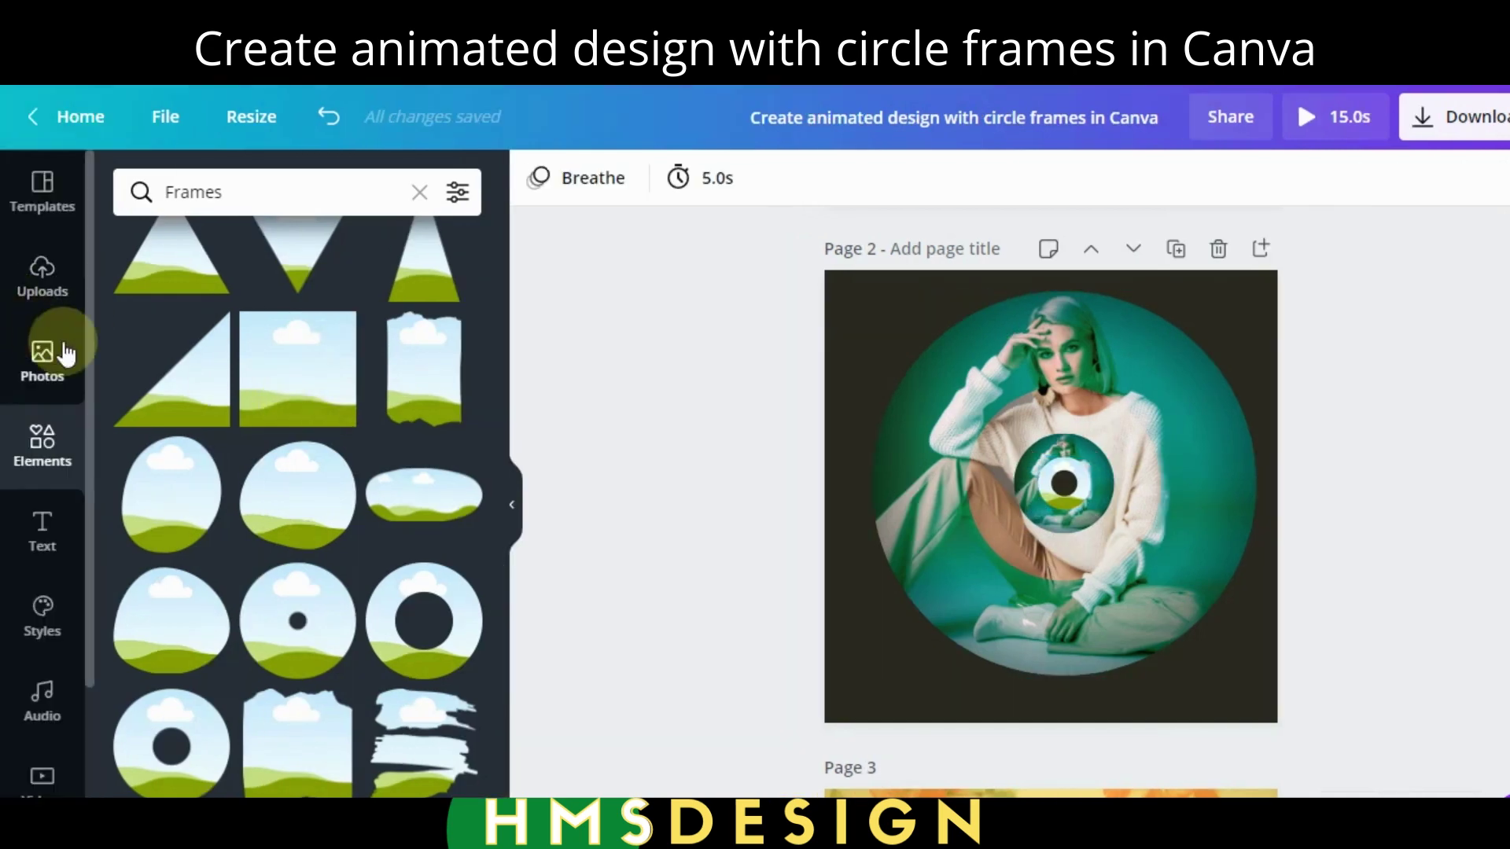
# Fill the fourth ring frame with the same photo of the seated woman.
pyautogui.click(64, 354)
pyautogui.moveTo(165, 409); pyautogui.dragTo(1045, 484)
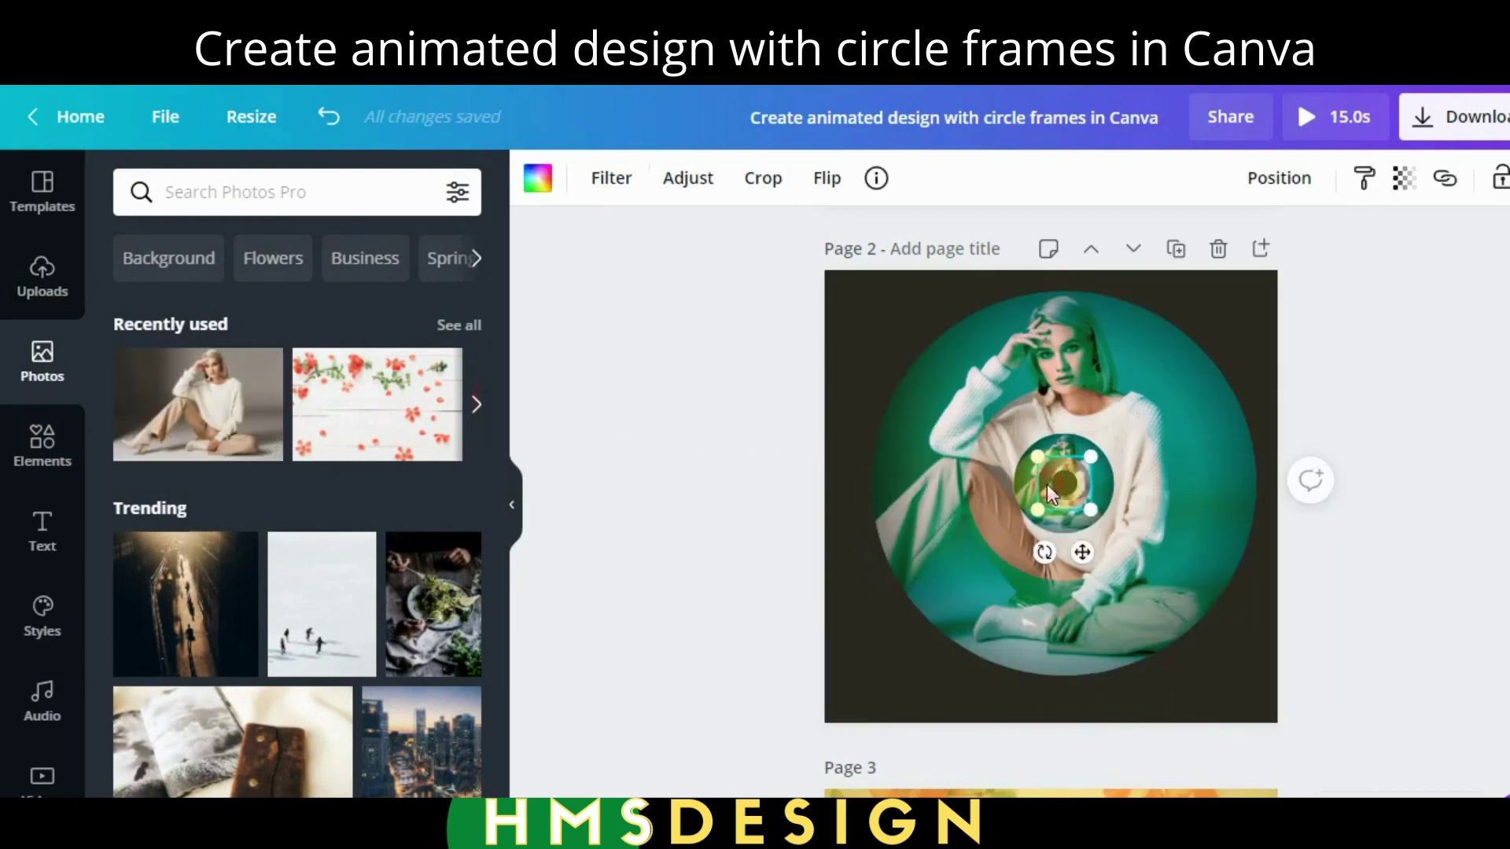
pyautogui.doubleClick(1045, 484)
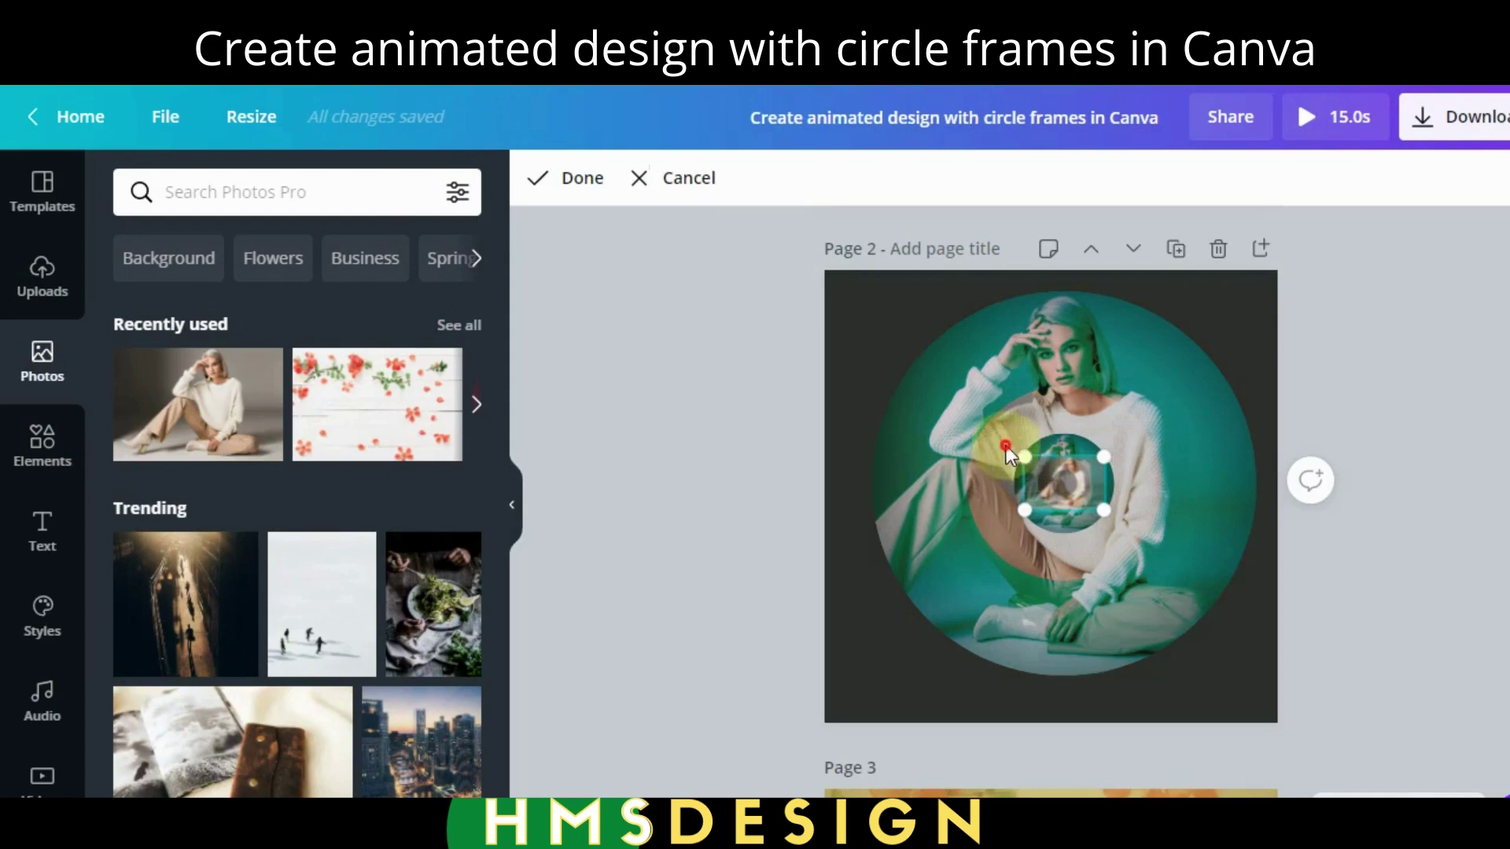
pyautogui.click(1011, 456)
pyautogui.doubleClick(1013, 454)
pyautogui.click(1346, 527)
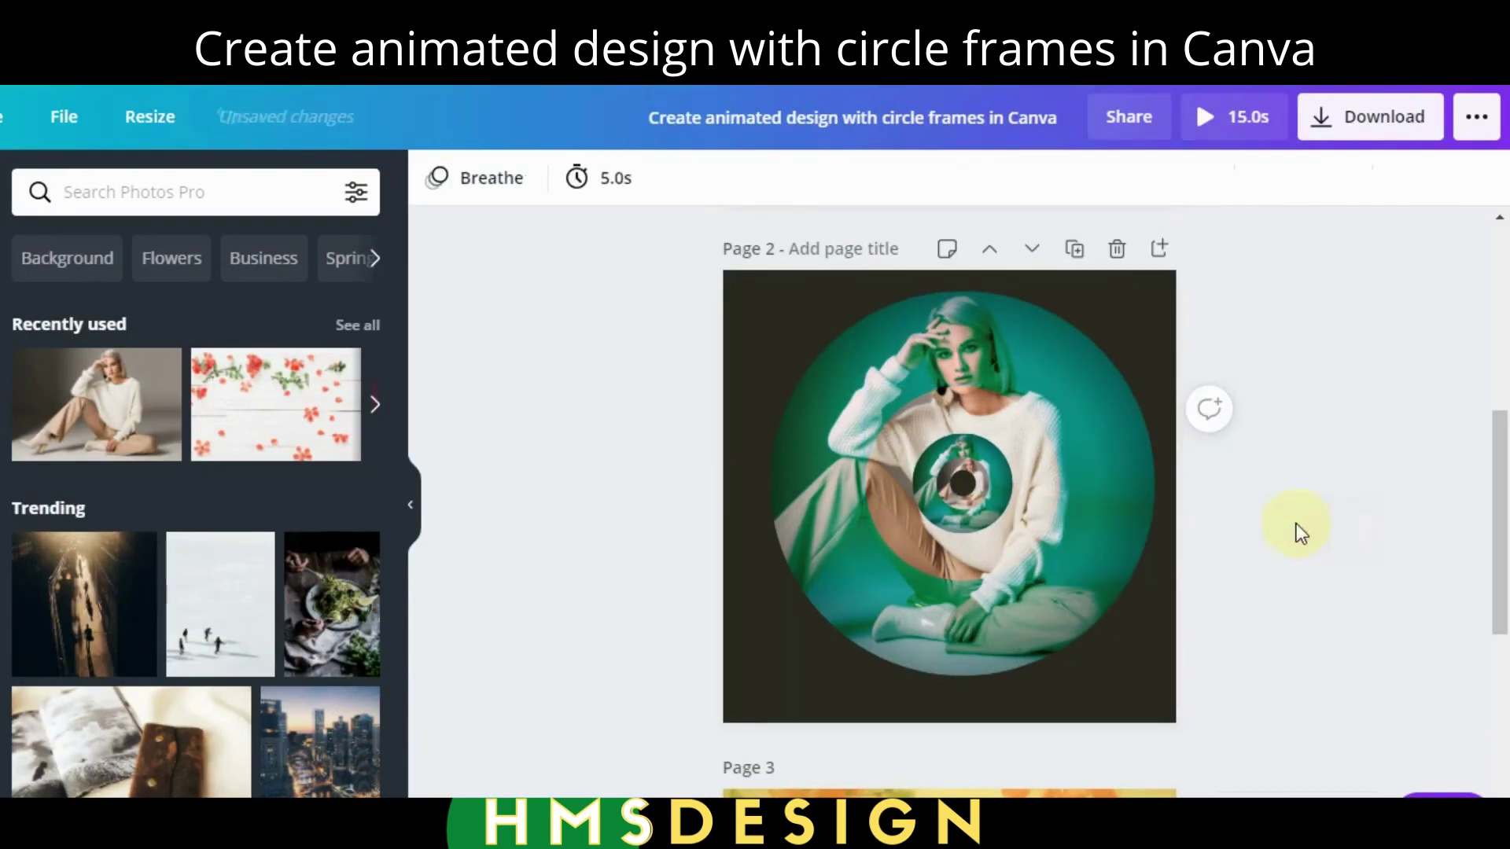
# Enlarge and reposition the photo inside the innermost ring so it lines up with the third ring's photo.
pyautogui.doubleClick(947, 497)
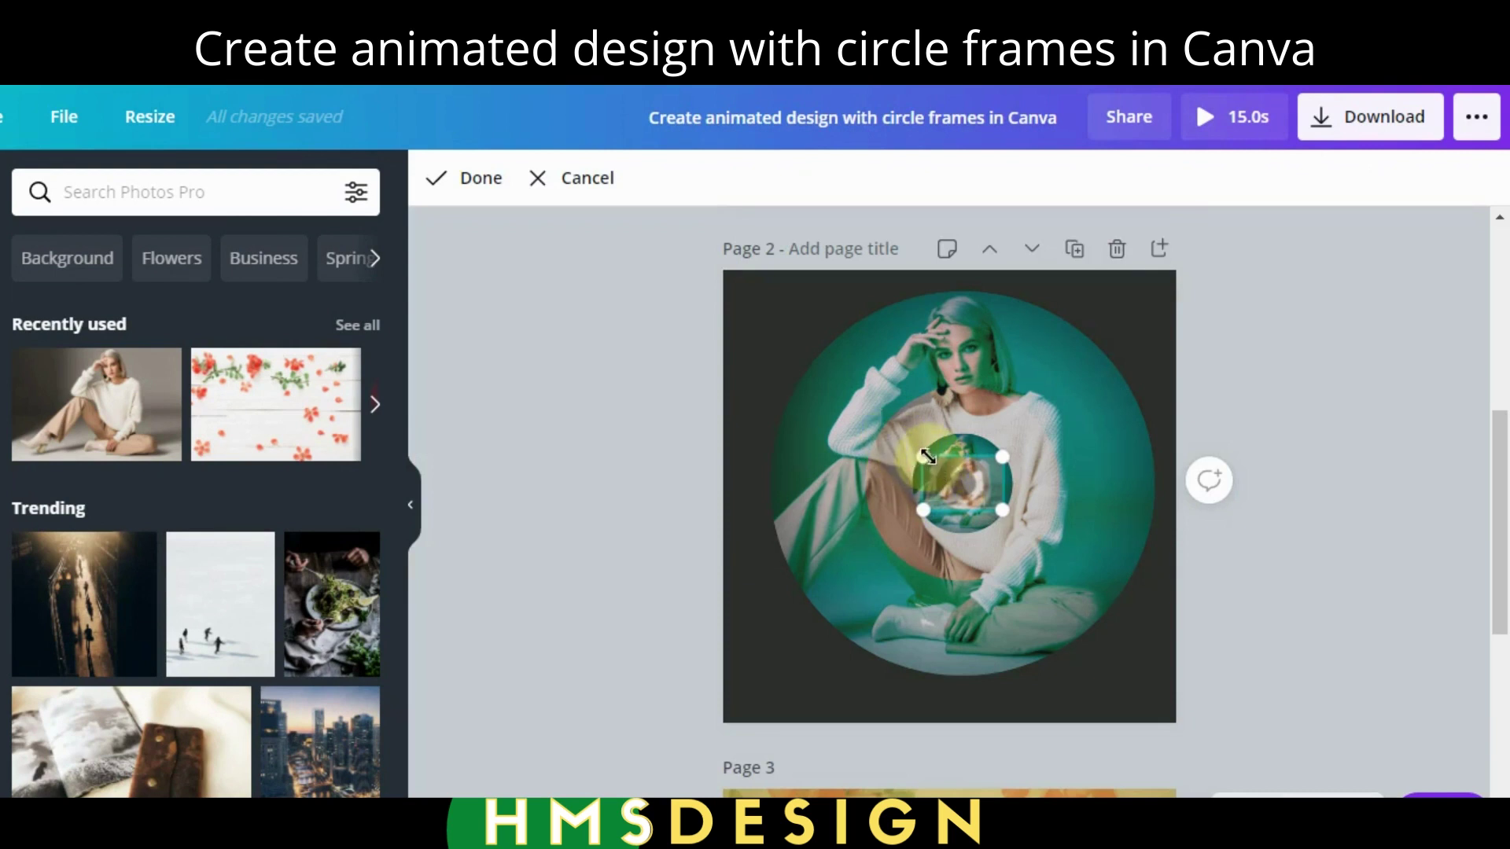
pyautogui.moveTo(926, 456); pyautogui.dragTo(890, 434)
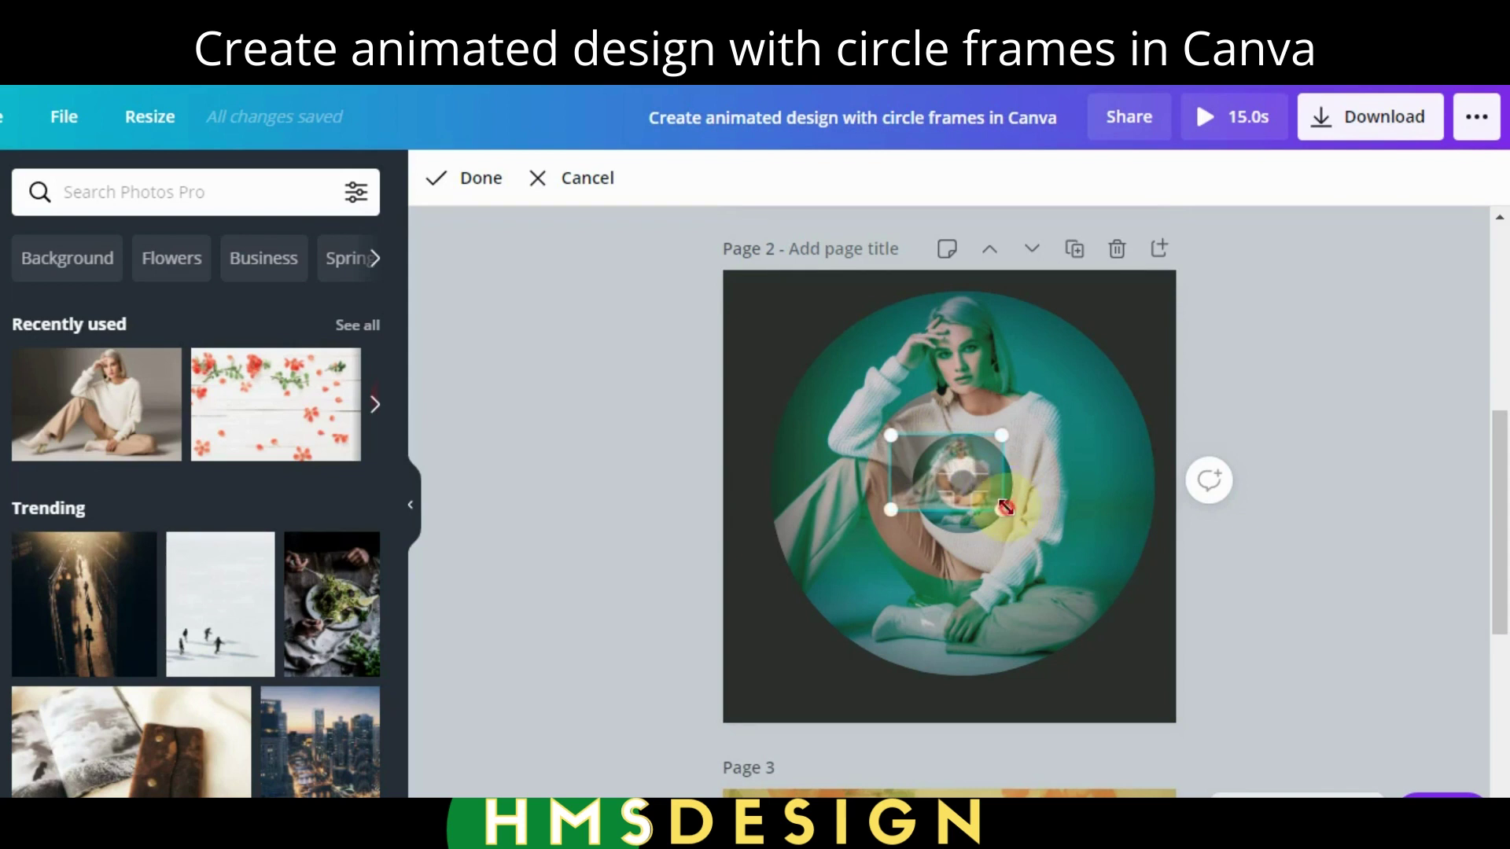
pyautogui.moveTo(1001, 507); pyautogui.dragTo(1013, 518)
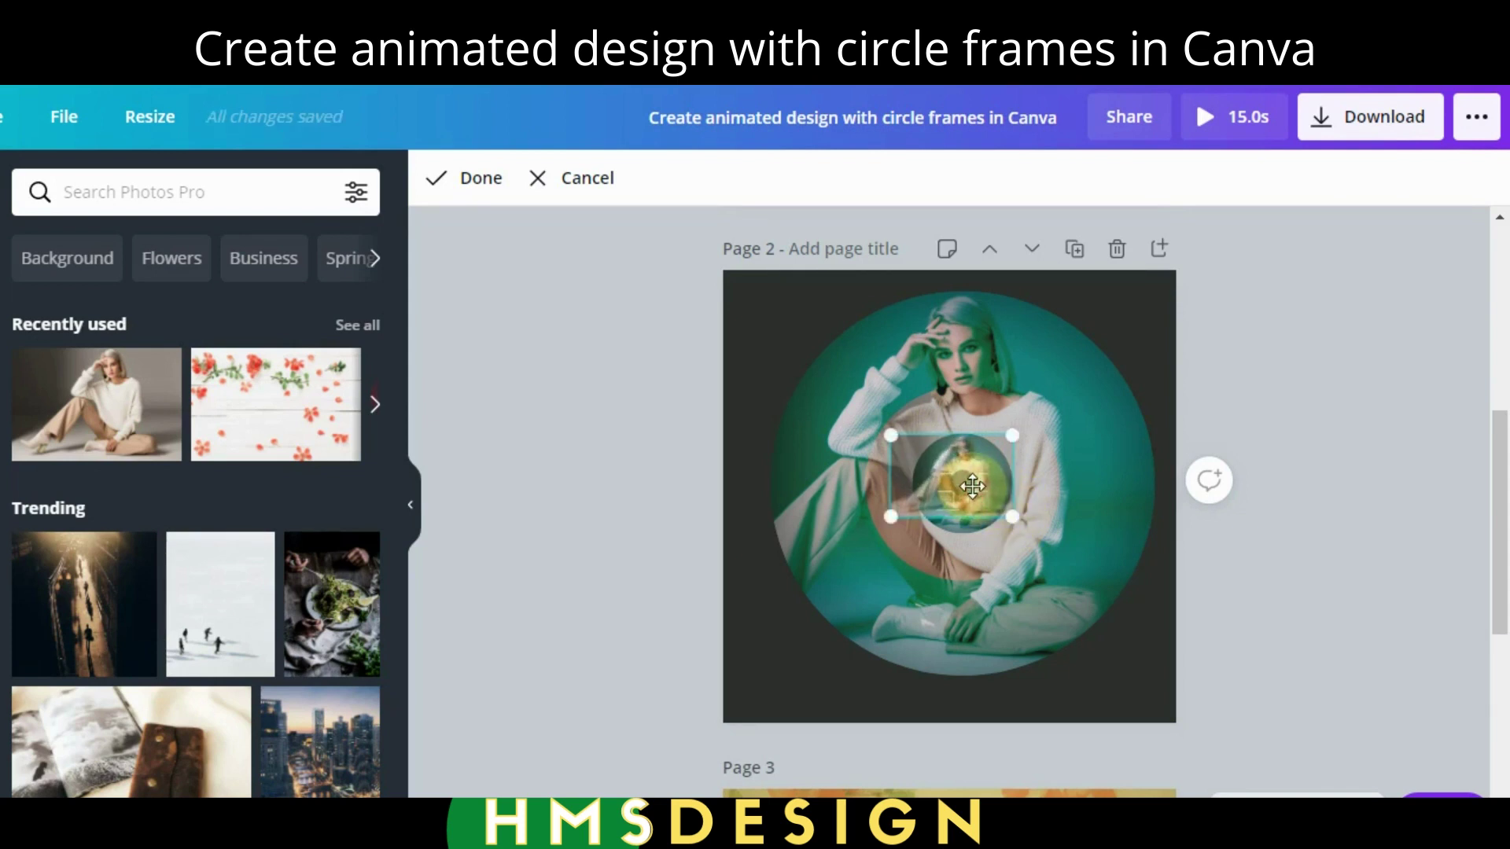
pyautogui.moveTo(971, 472)
pyautogui.mouseDown()
pyautogui.moveTo(1014, 434)
pyautogui.moveTo(969, 473)
pyautogui.moveTo(981, 467)
pyautogui.mouseUp()
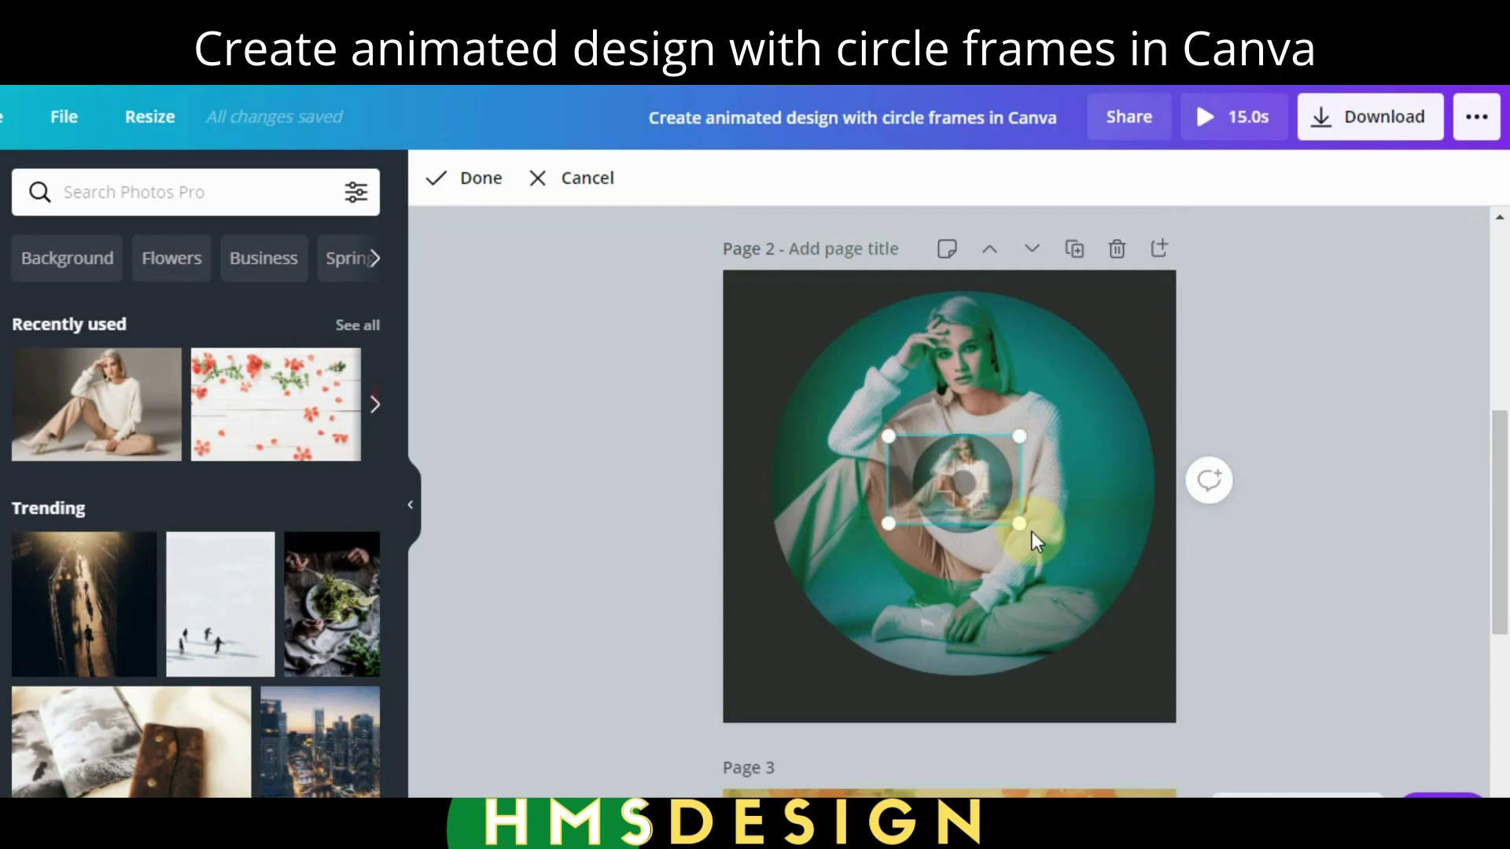
pyautogui.moveTo(1019, 519); pyautogui.dragTo(1022, 517)
pyautogui.click(1294, 558)
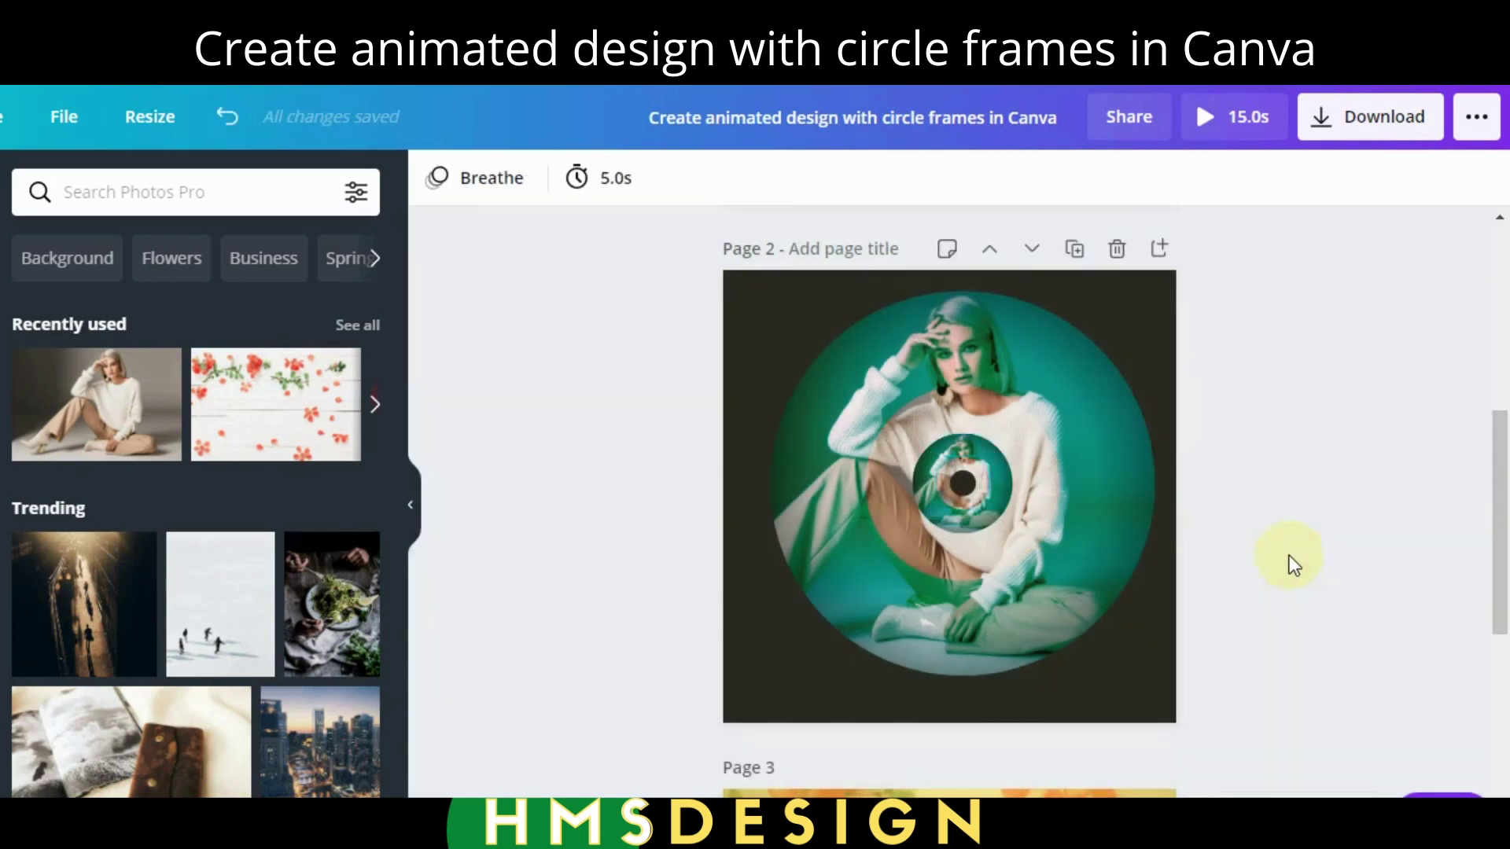
pyautogui.click(953, 492)
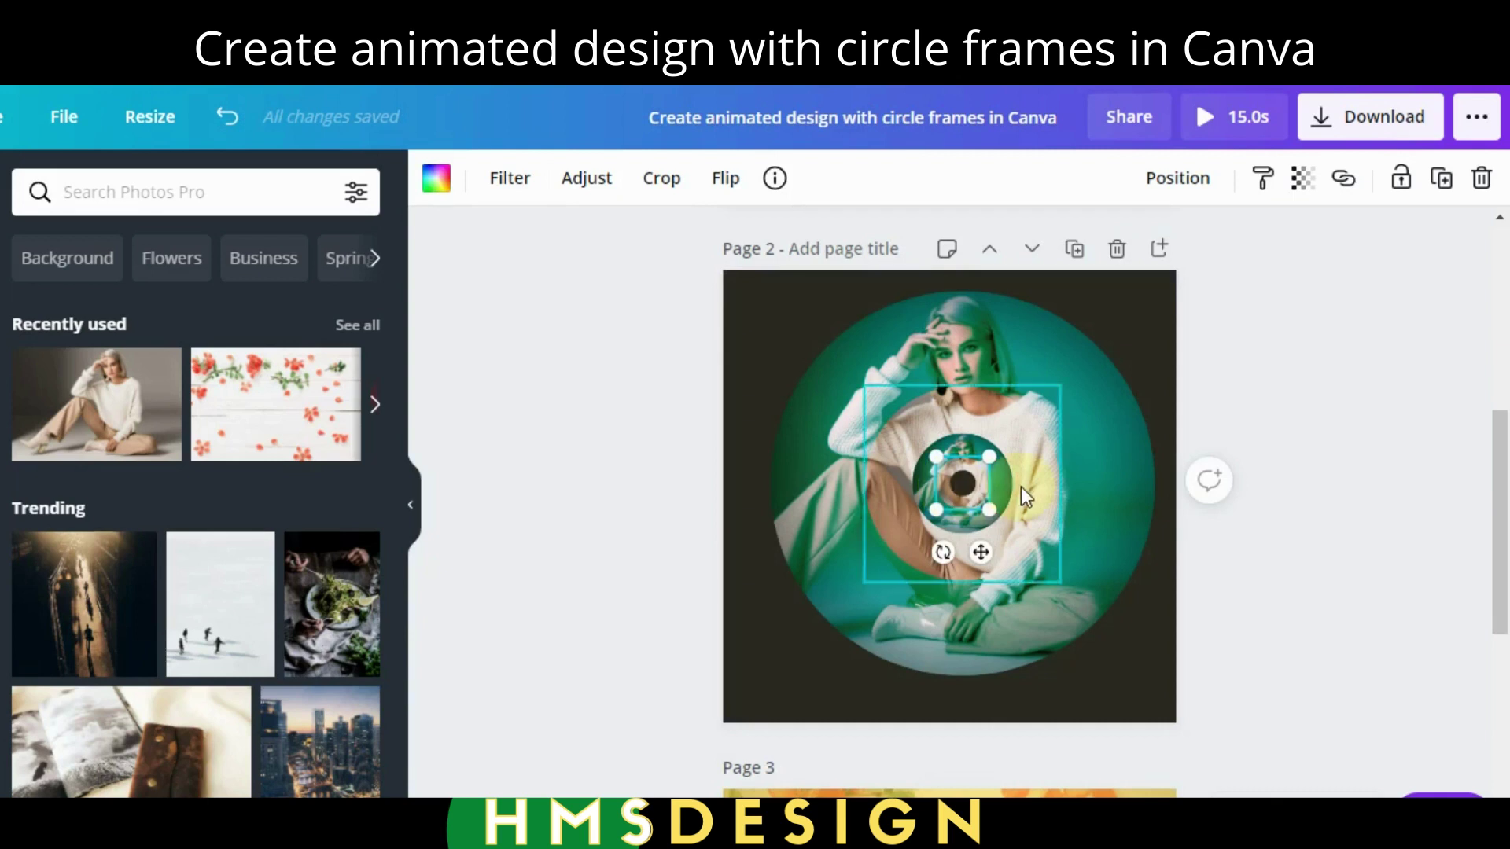
pyautogui.click(1321, 546)
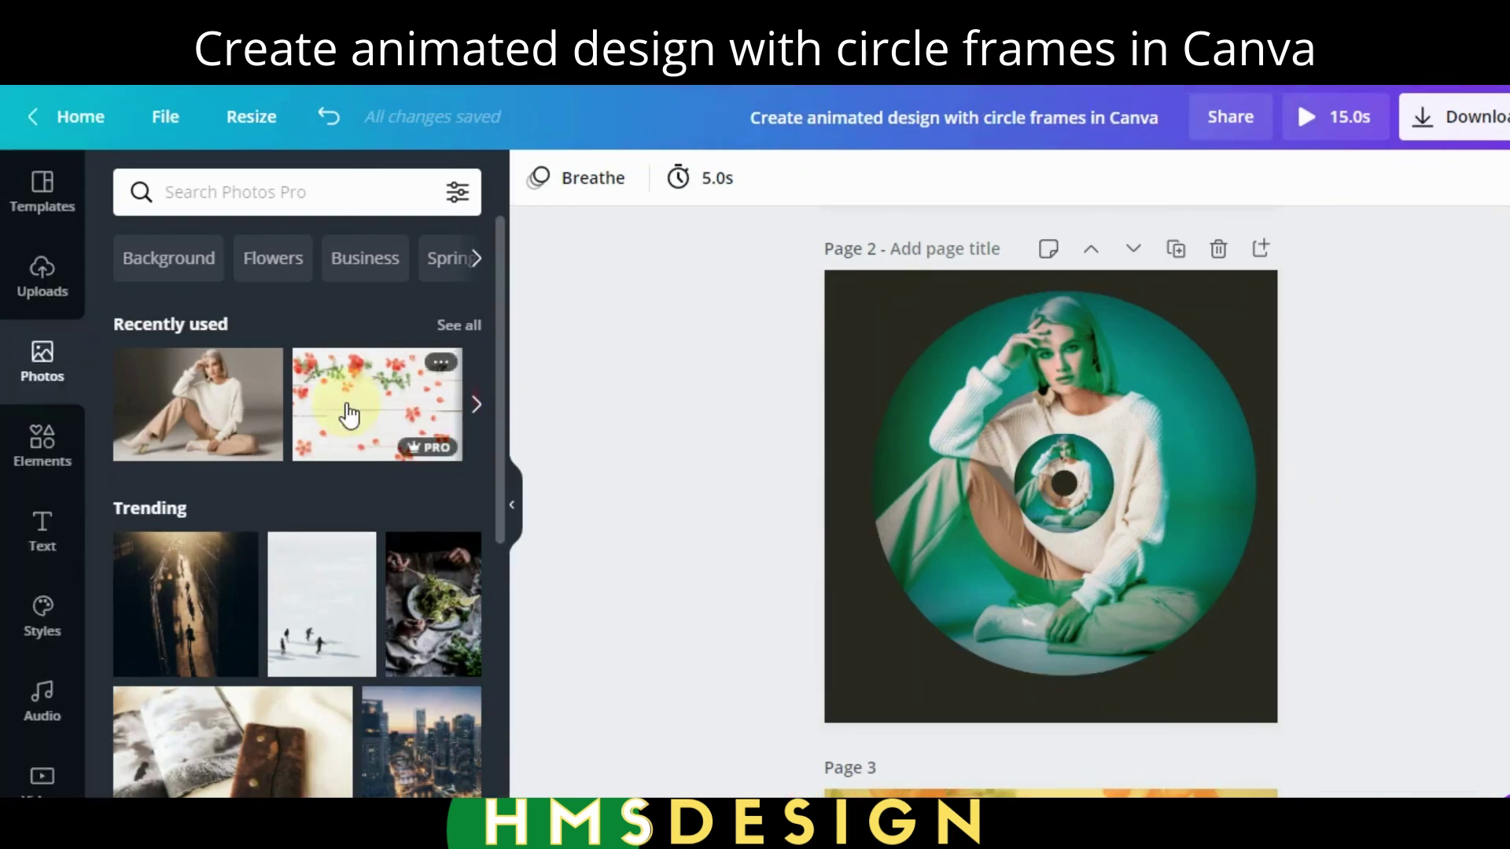
# Add the recently used yellow neon "Sparkle" text and change its wording to "Deep thinking".
pyautogui.click(36, 550)
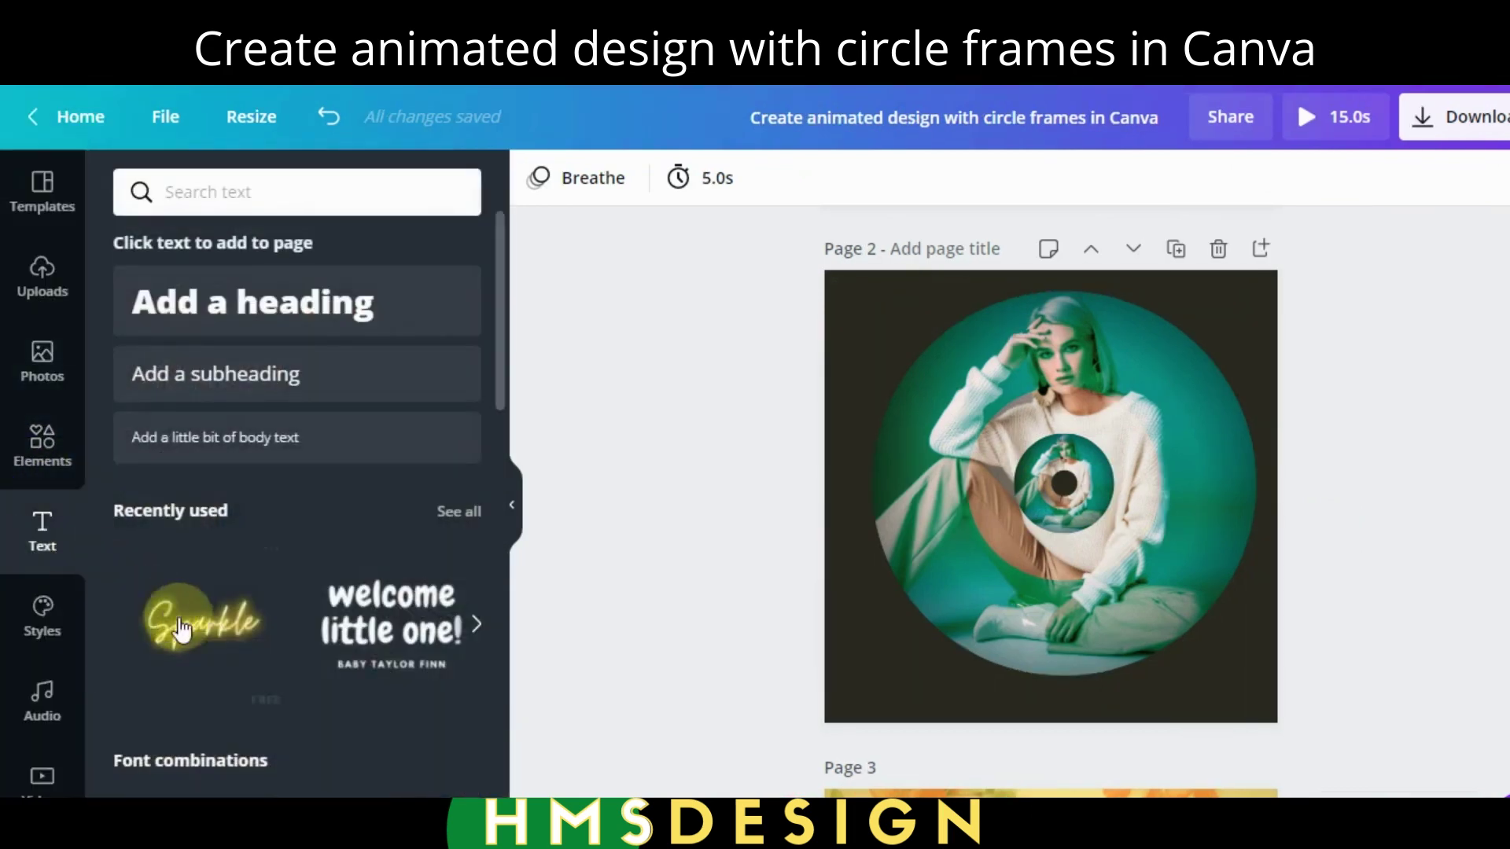
pyautogui.click(223, 629)
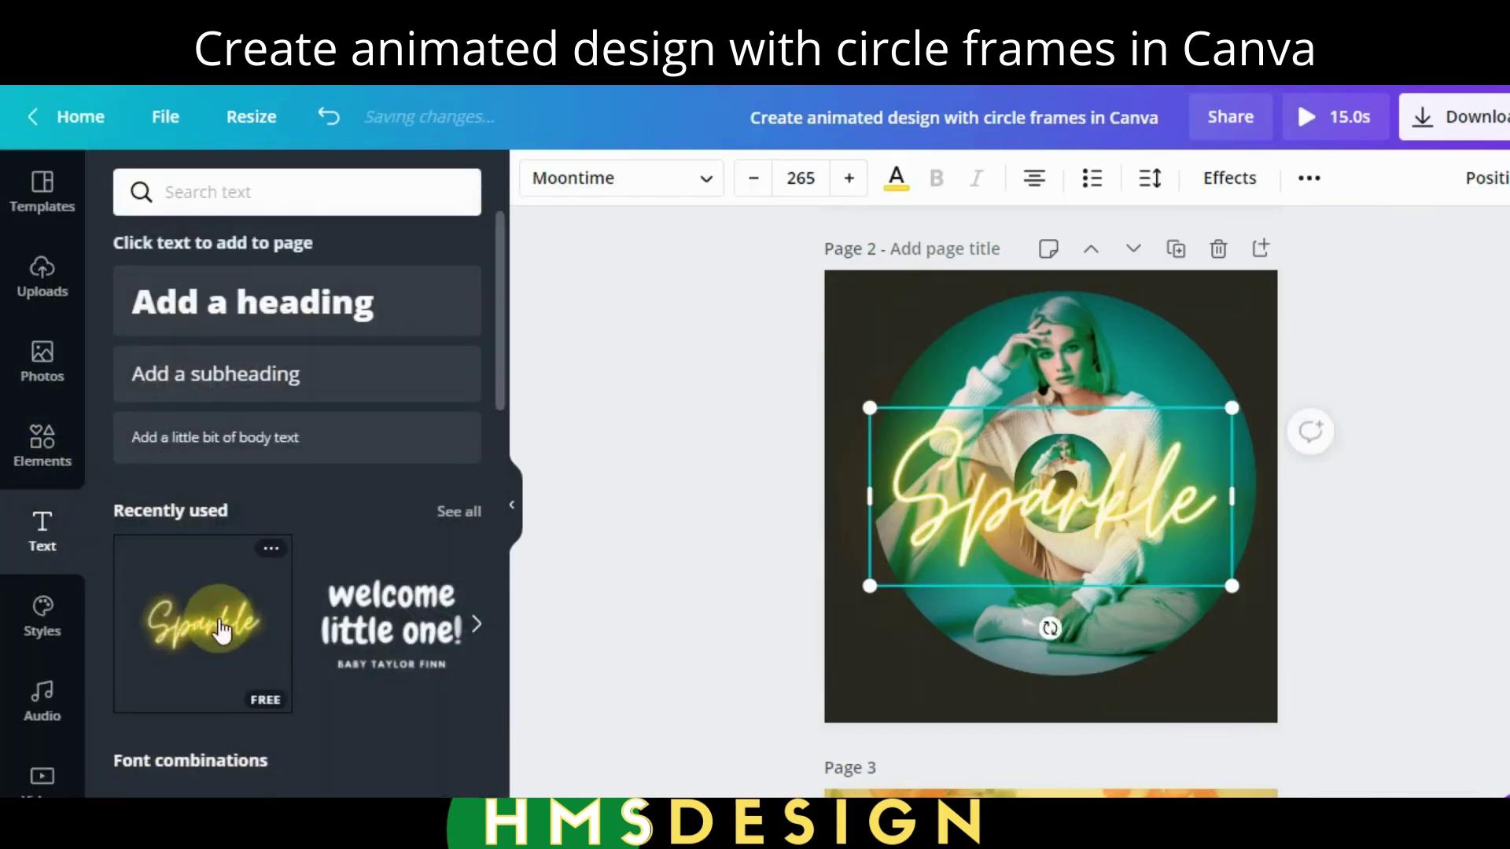
pyautogui.doubleClick(1020, 523)
pyautogui.write('Deep')
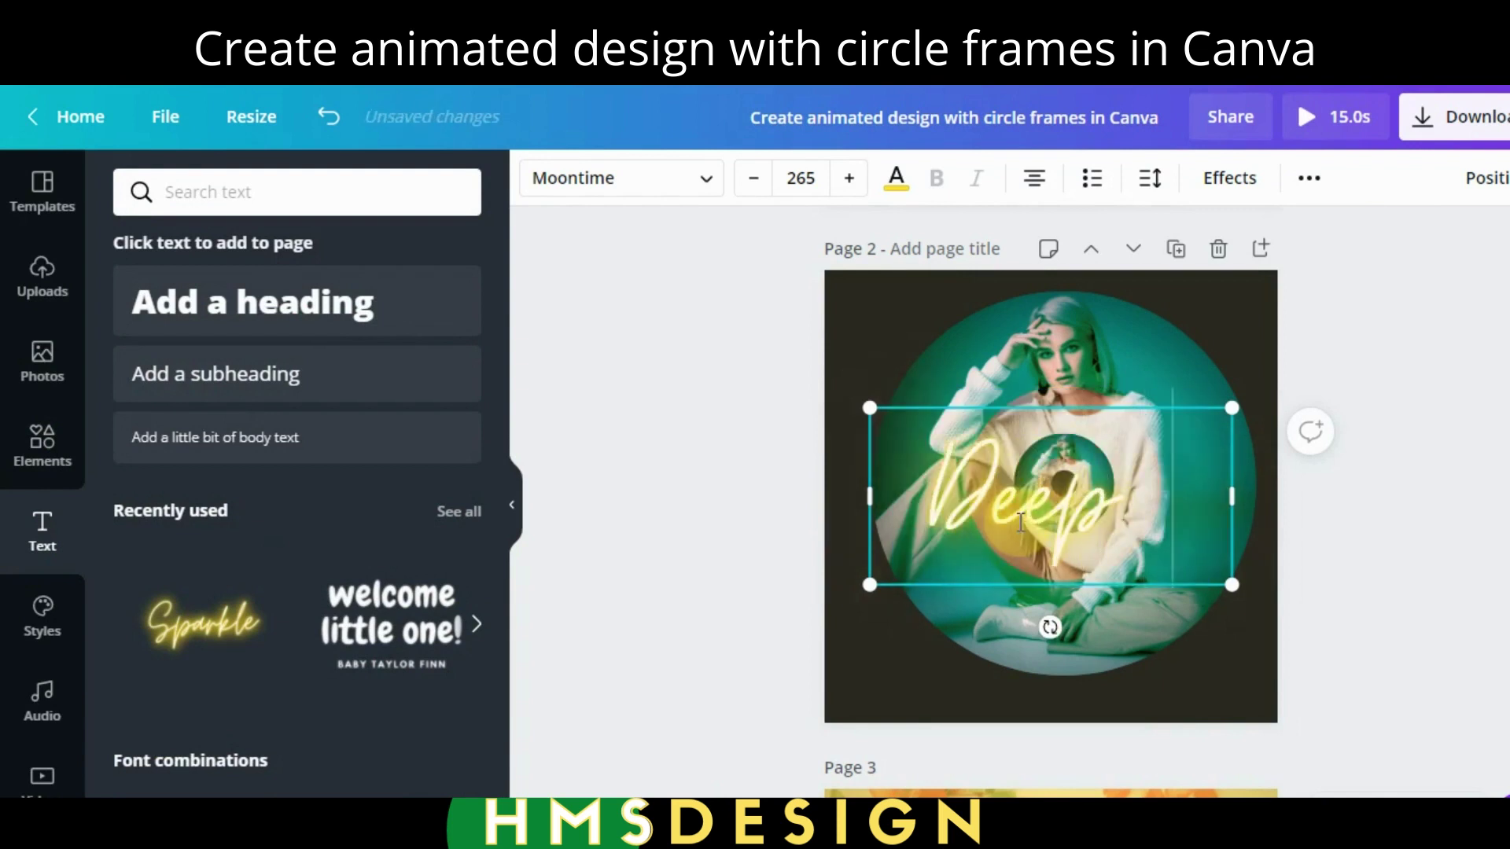
pyautogui.write(' thinking')
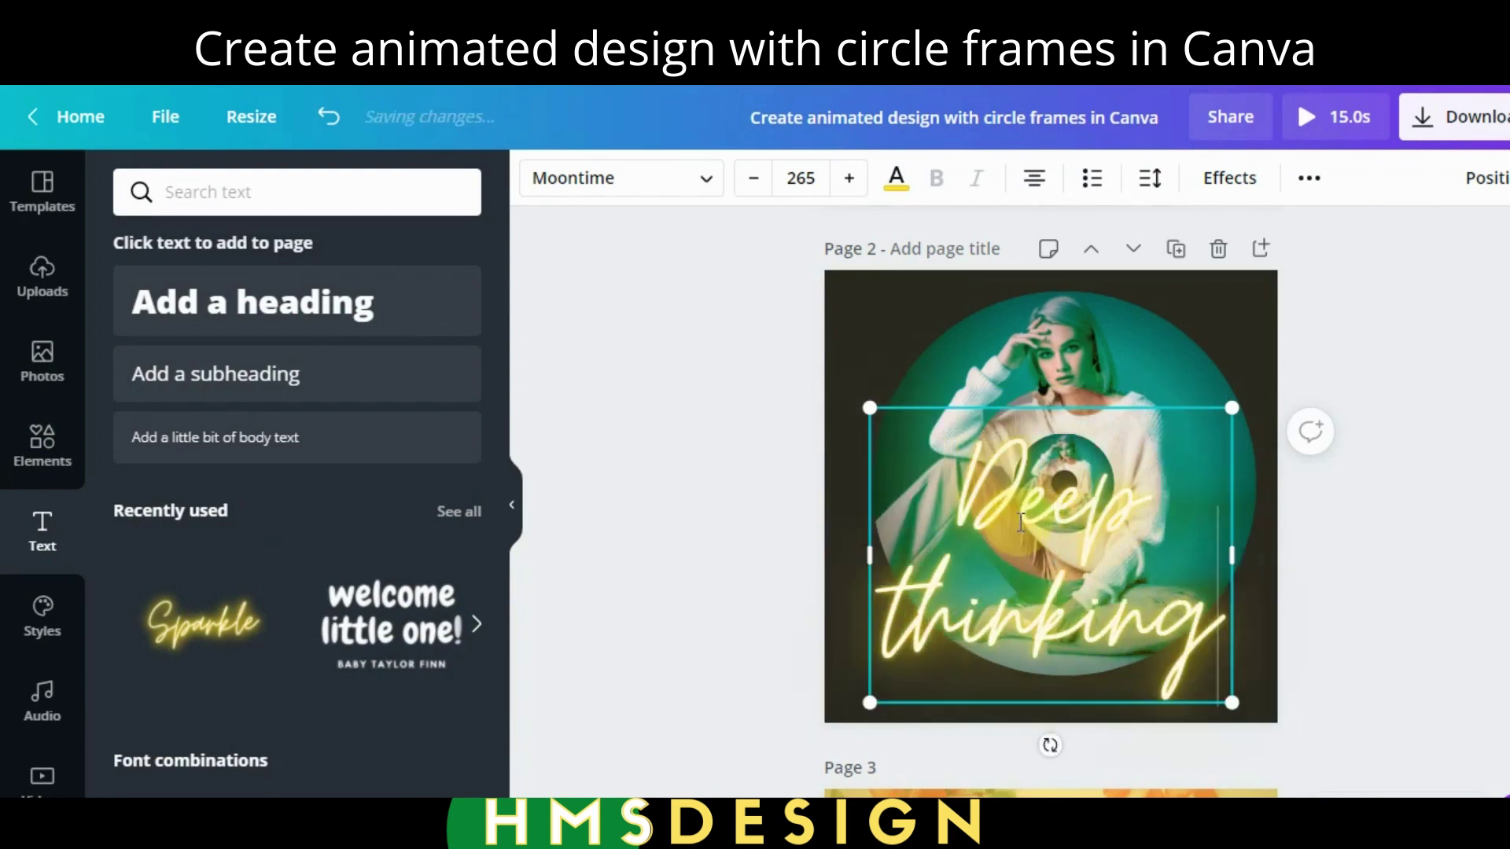
# Set the "Deep thinking" text size to 100 and move it to the lower edge of the circle.
pyautogui.click(739, 177)
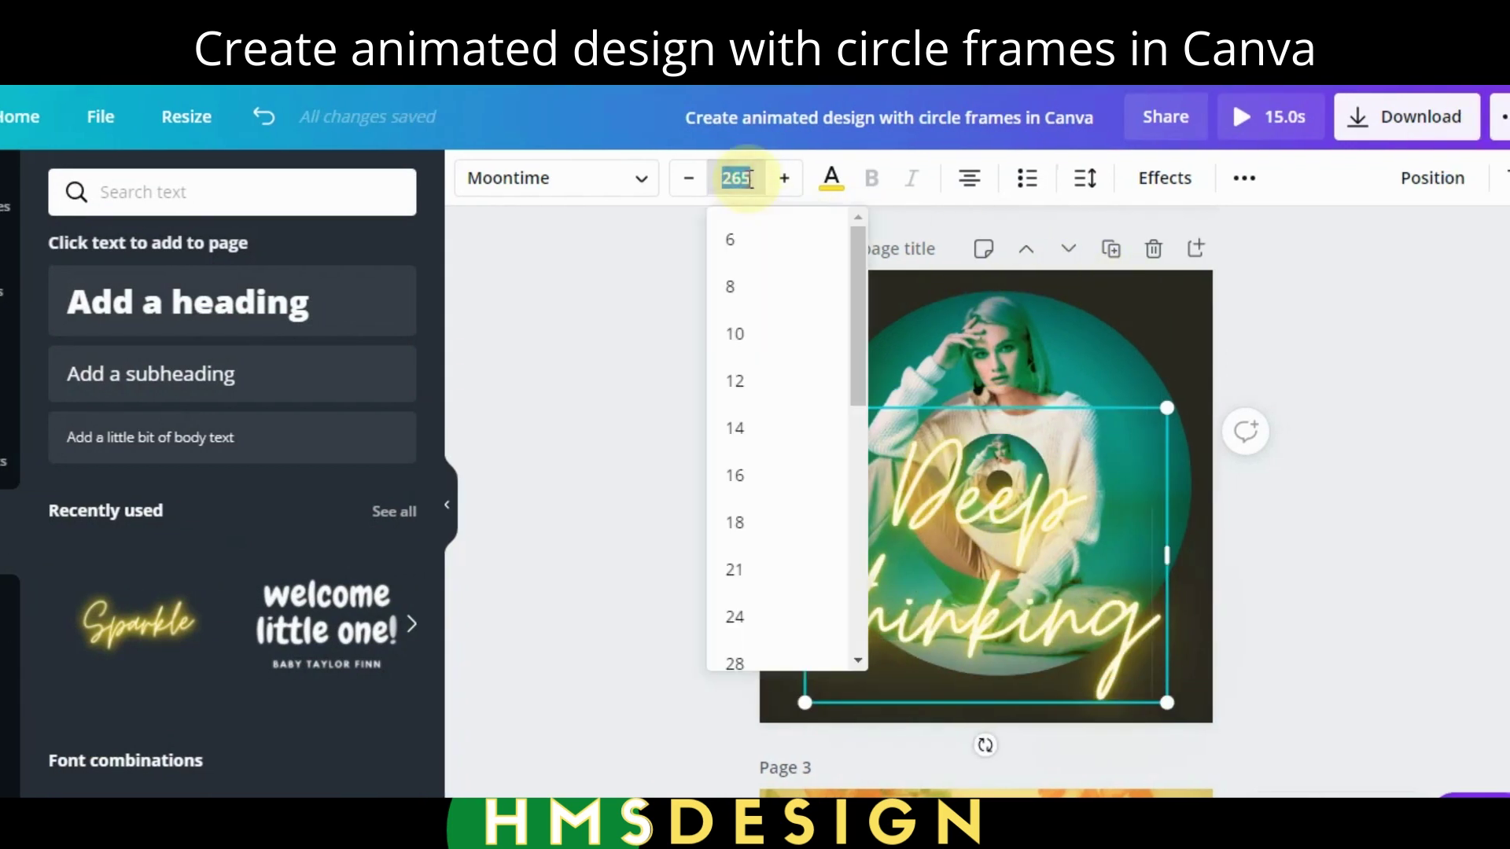
pyautogui.press('Return')
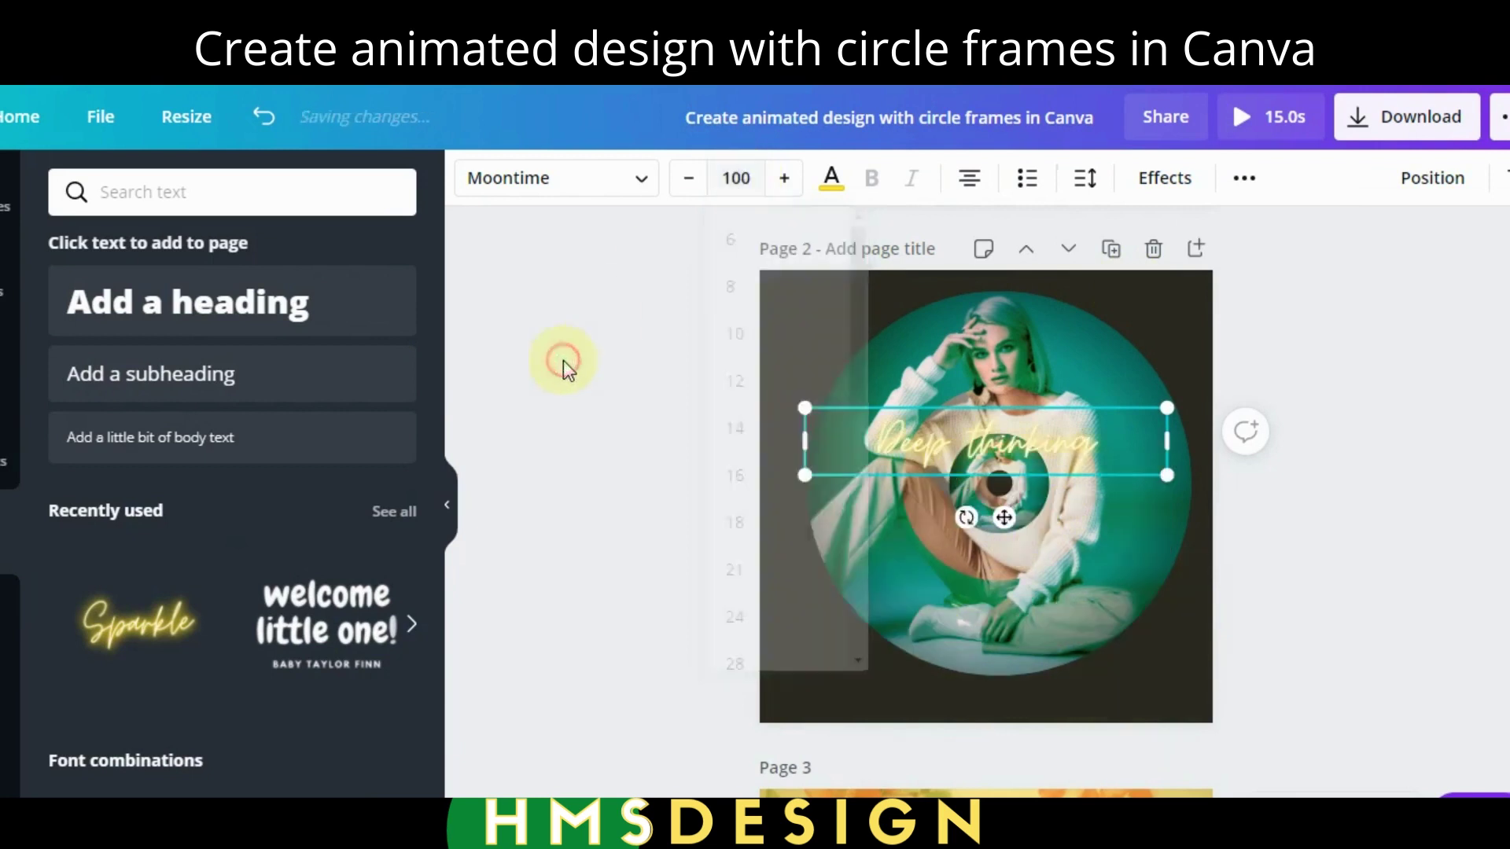
pyautogui.click(563, 360)
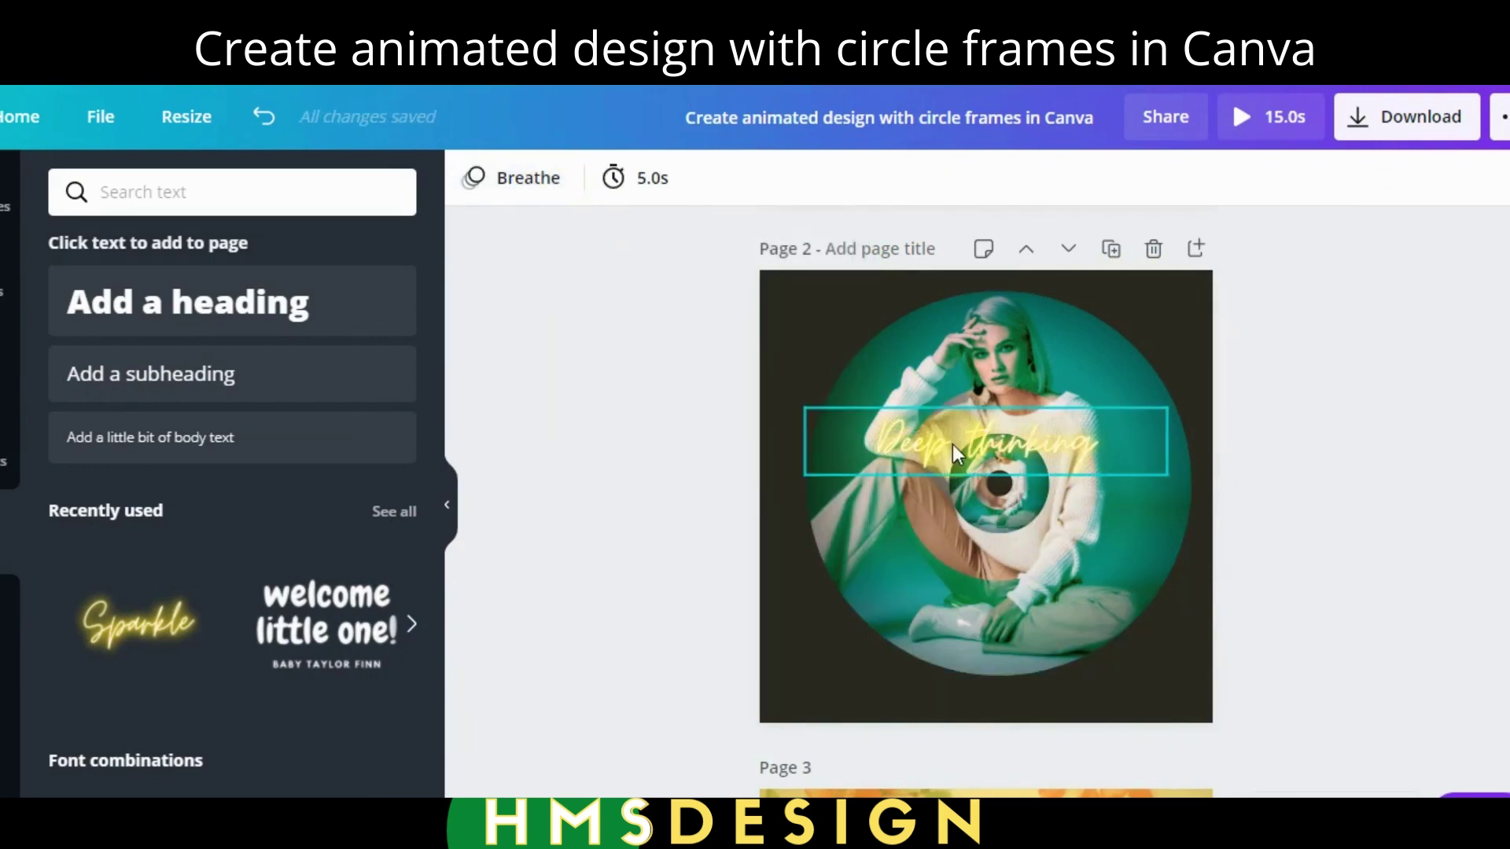
pyautogui.moveTo(952, 445); pyautogui.dragTo(961, 636)
# Change the "Deep thinking" font to Amsterdam Four and select the word "Deep" for editing.
pyautogui.click(641, 141)
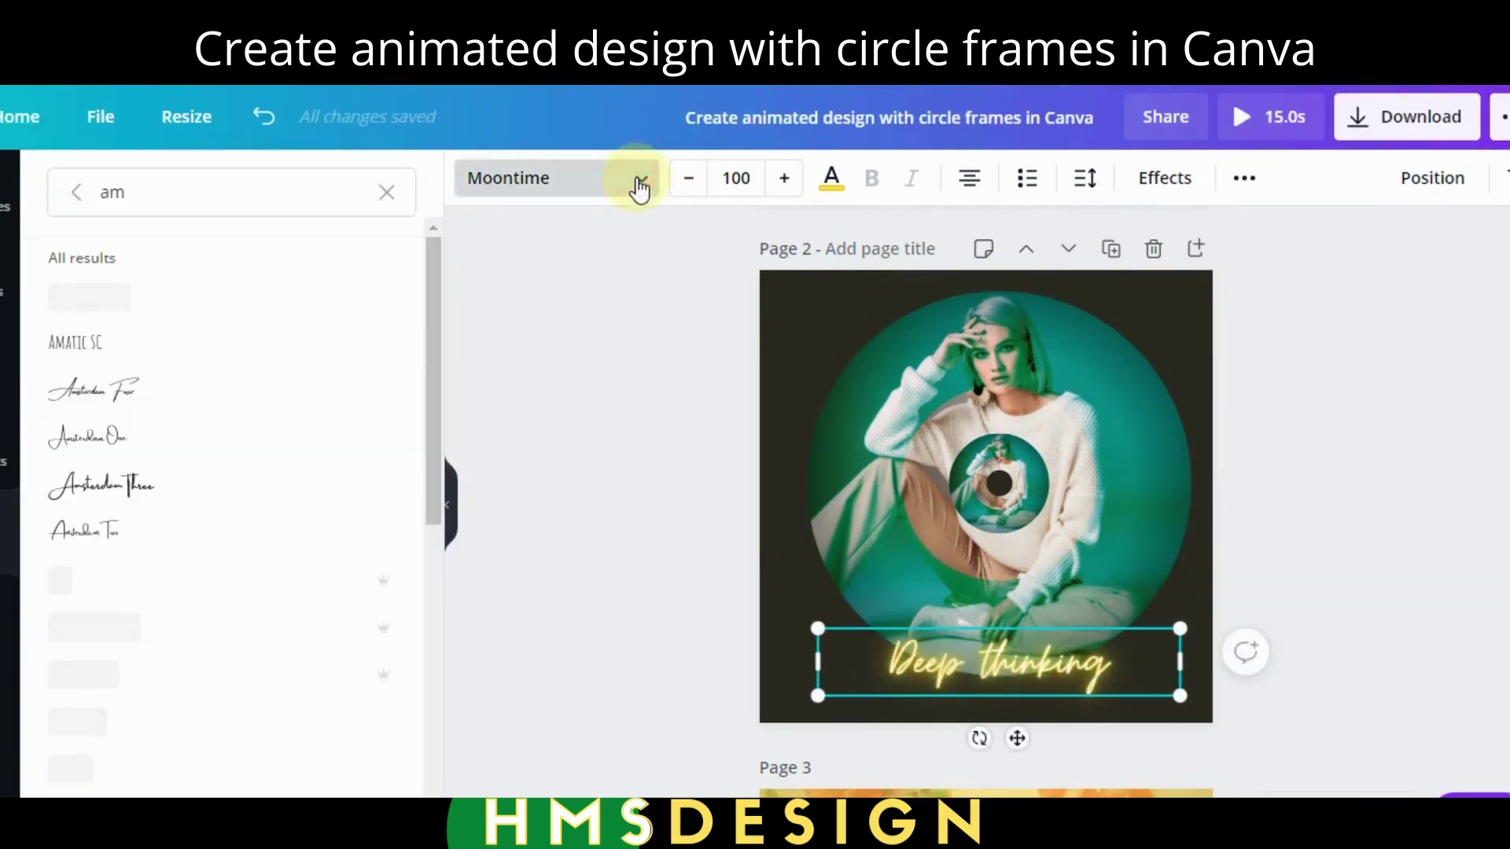
pyautogui.click(103, 391)
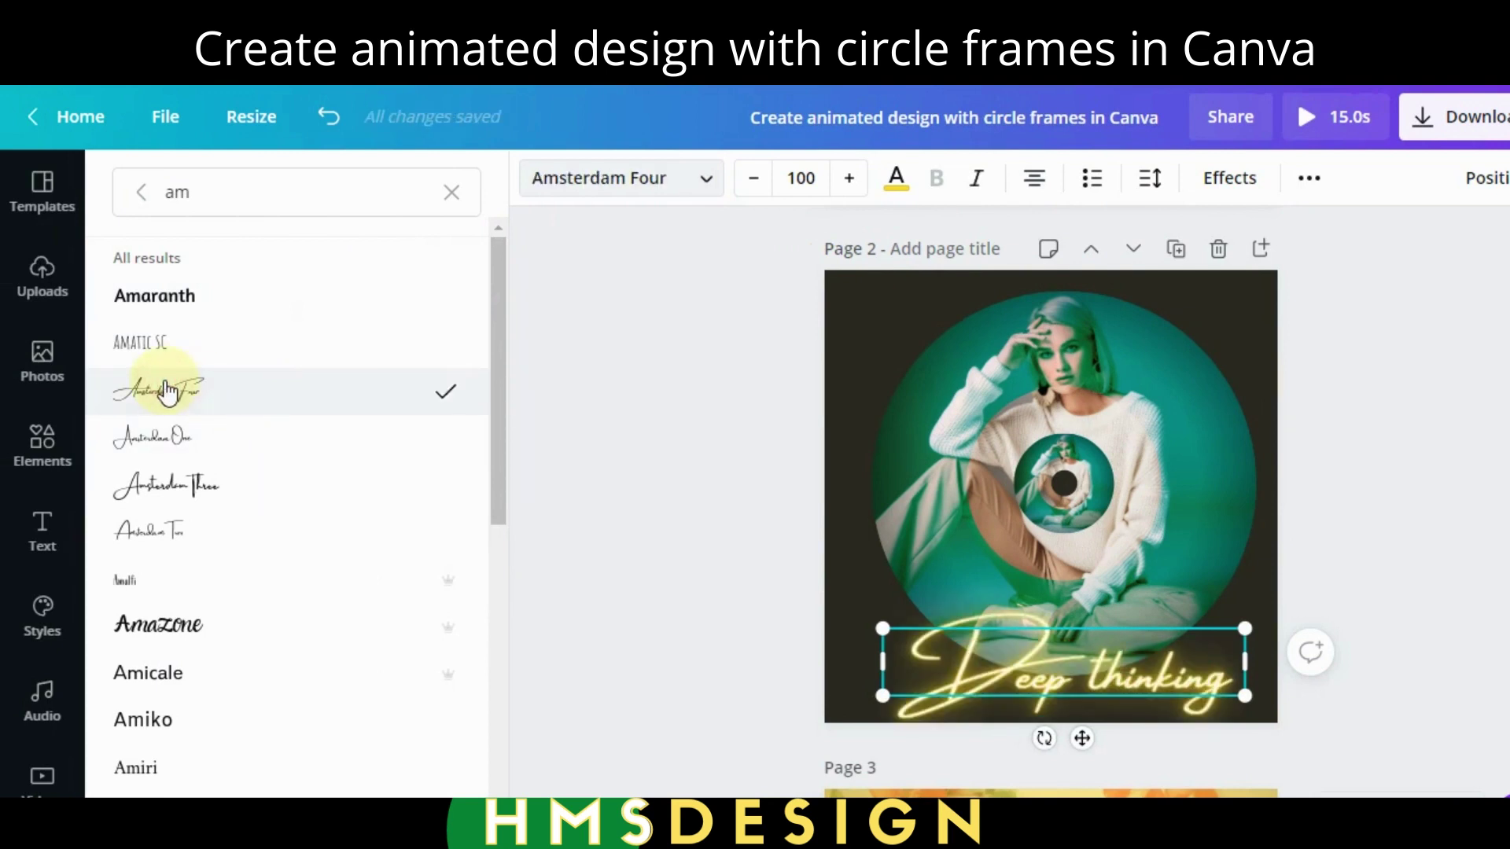
pyautogui.doubleClick(1026, 639)
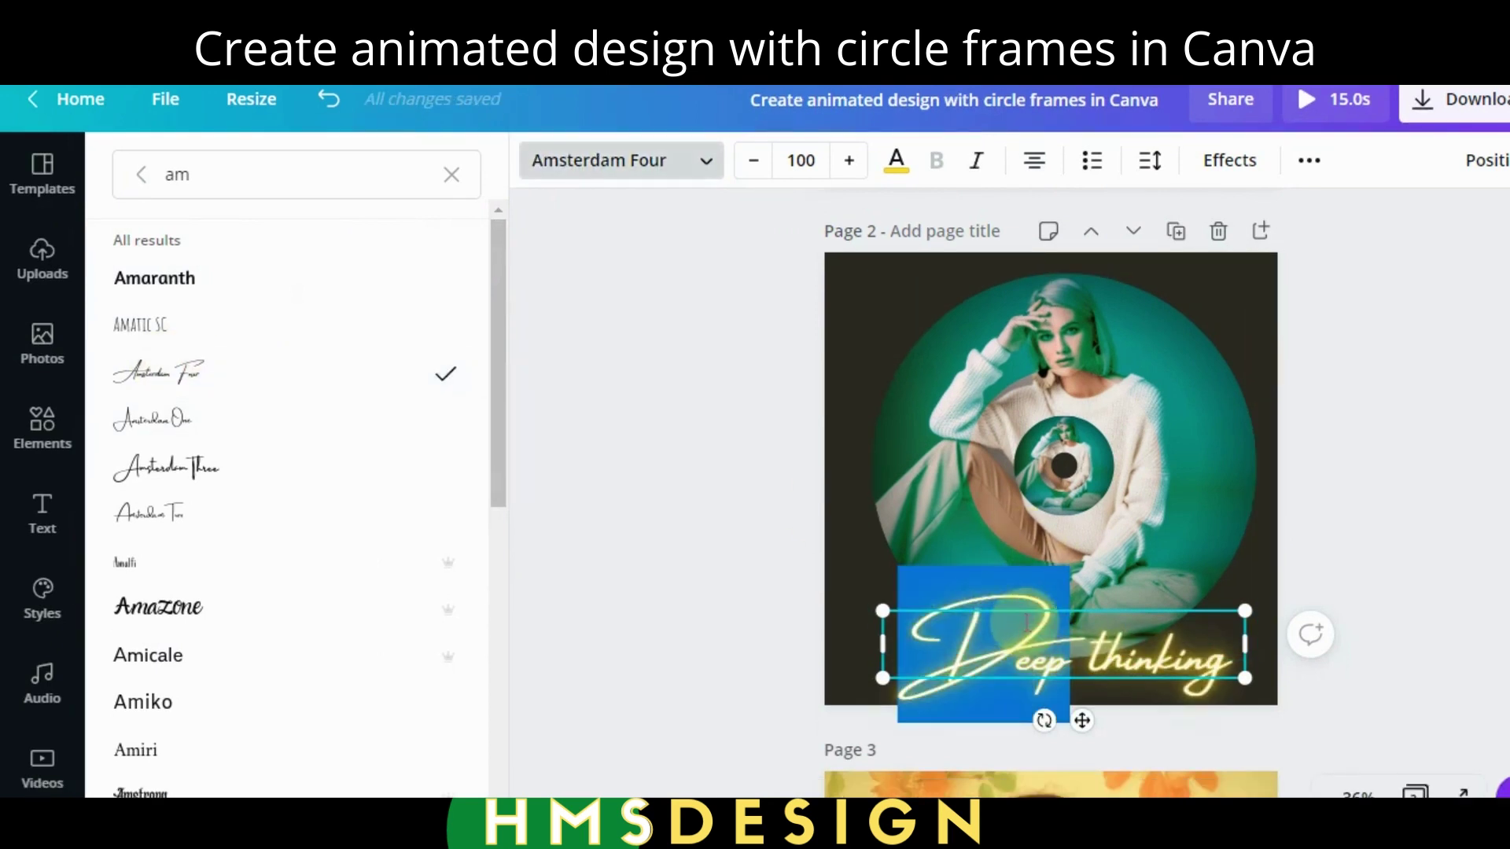
# Move the neon text slightly higher over the circle's lower edge and change its wording to "Deep Thinking".
pyautogui.click(1390, 615)
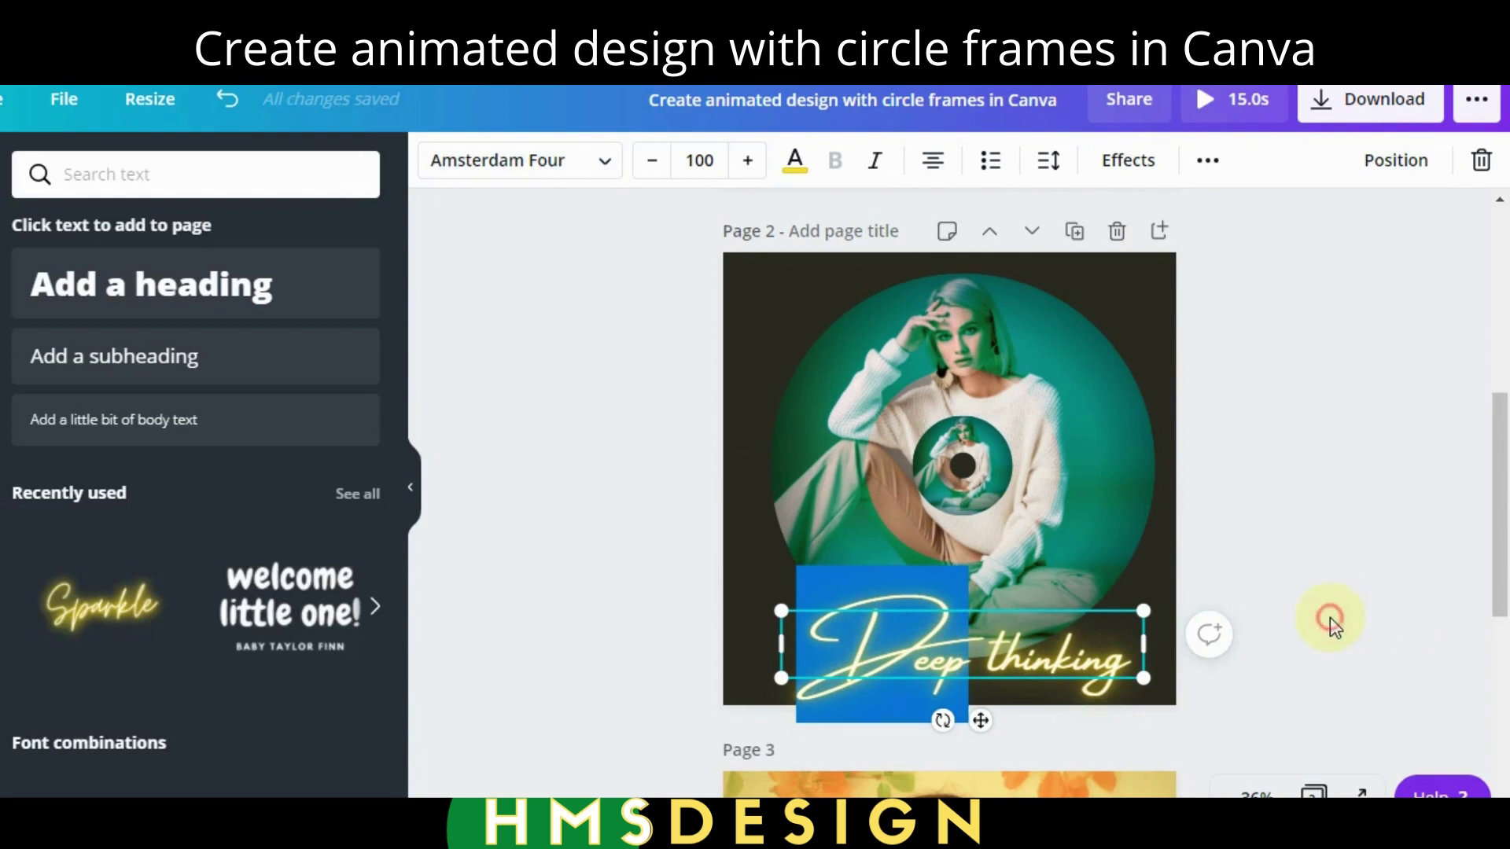
pyautogui.click(1328, 616)
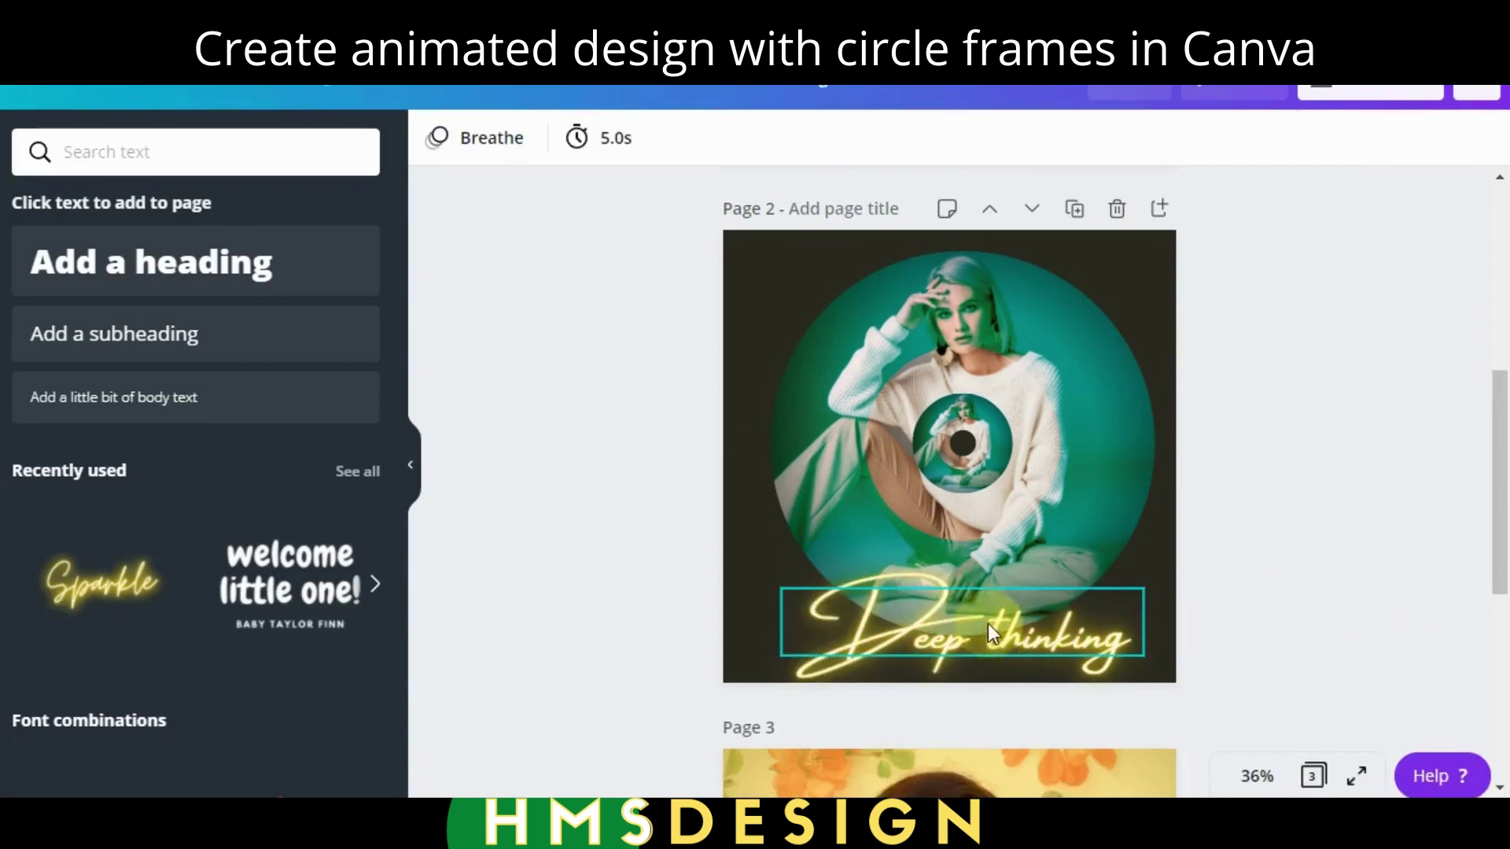
pyautogui.moveTo(986, 656); pyautogui.dragTo(990, 594)
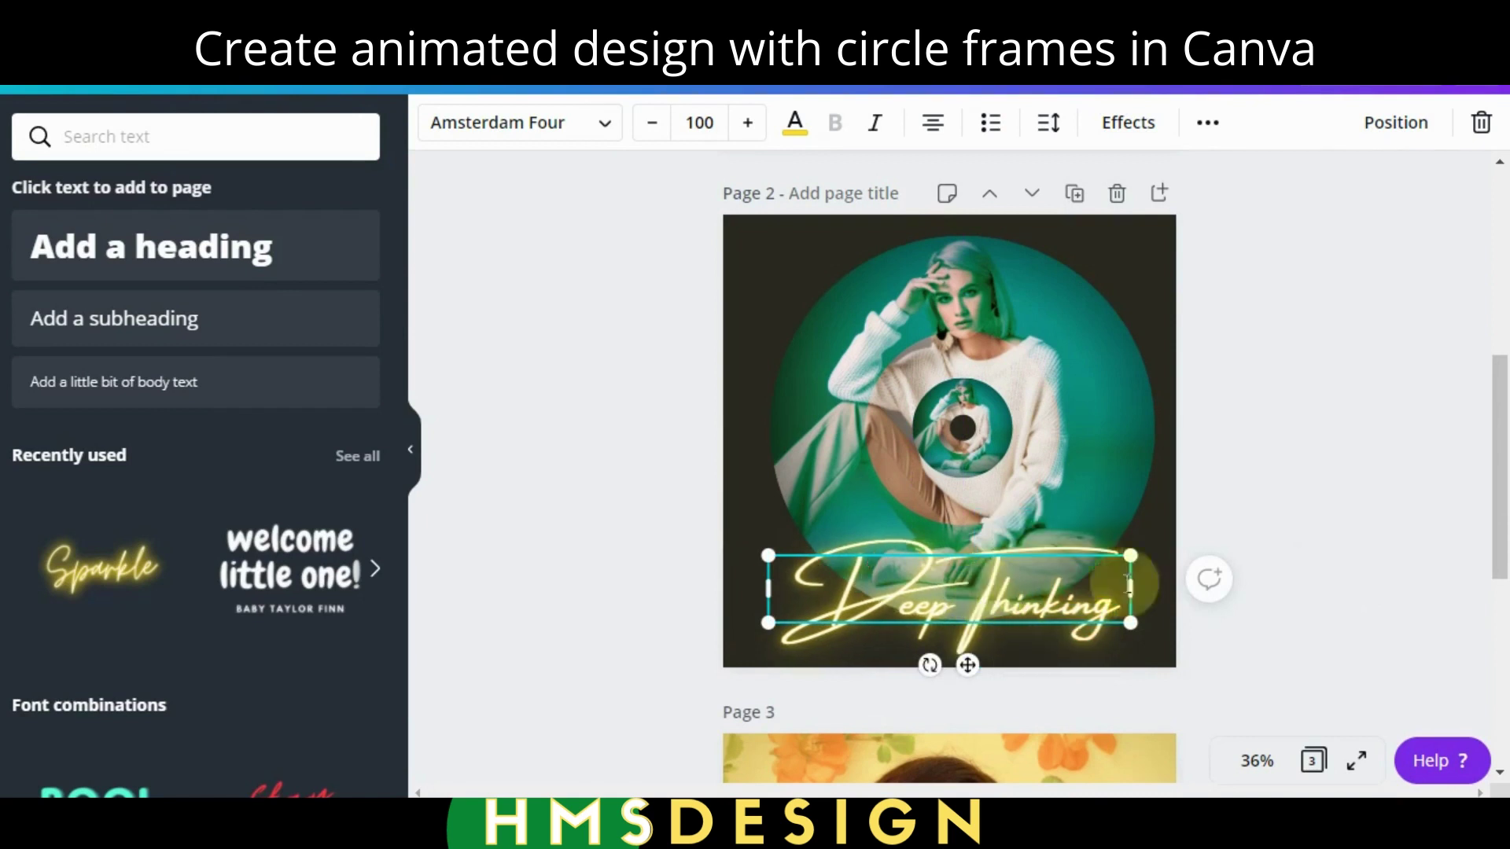
pyautogui.click(1426, 555)
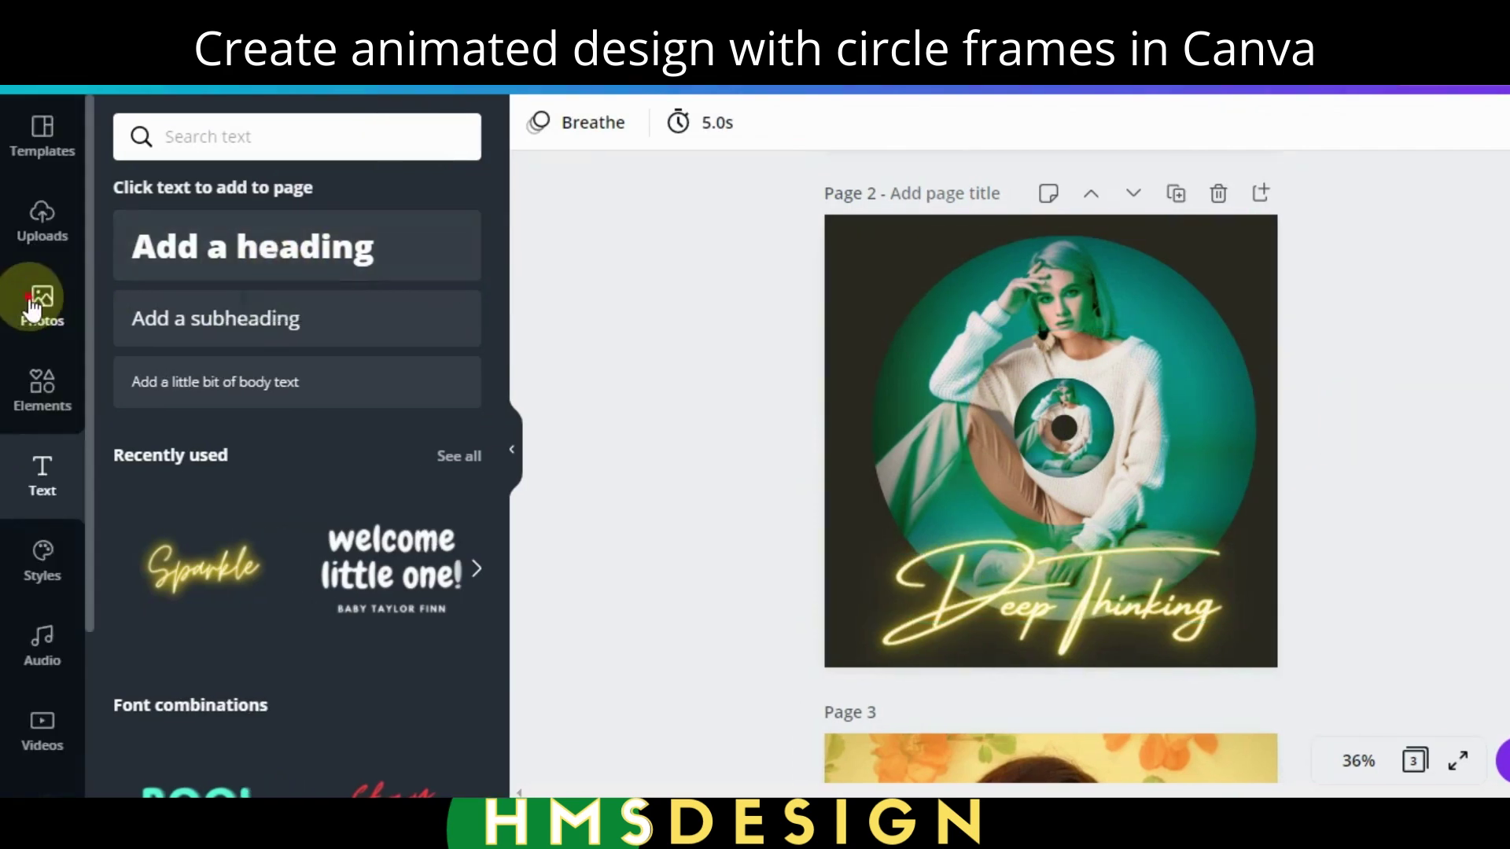
# Group all the ring frames with the "Deep Thinking" text on page 2.
pyautogui.click(32, 309)
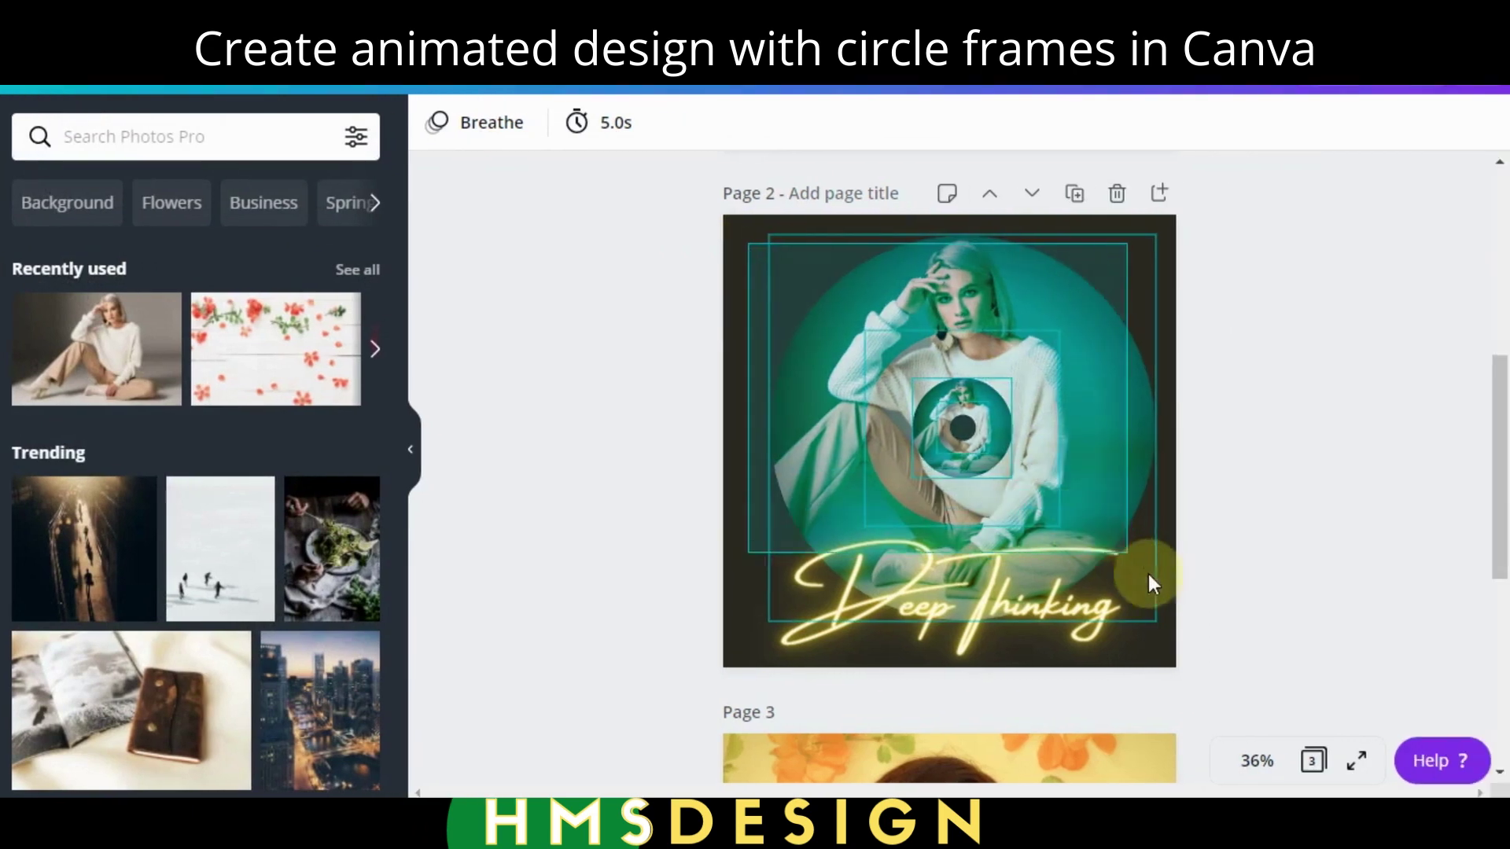
pyautogui.click(1173, 644)
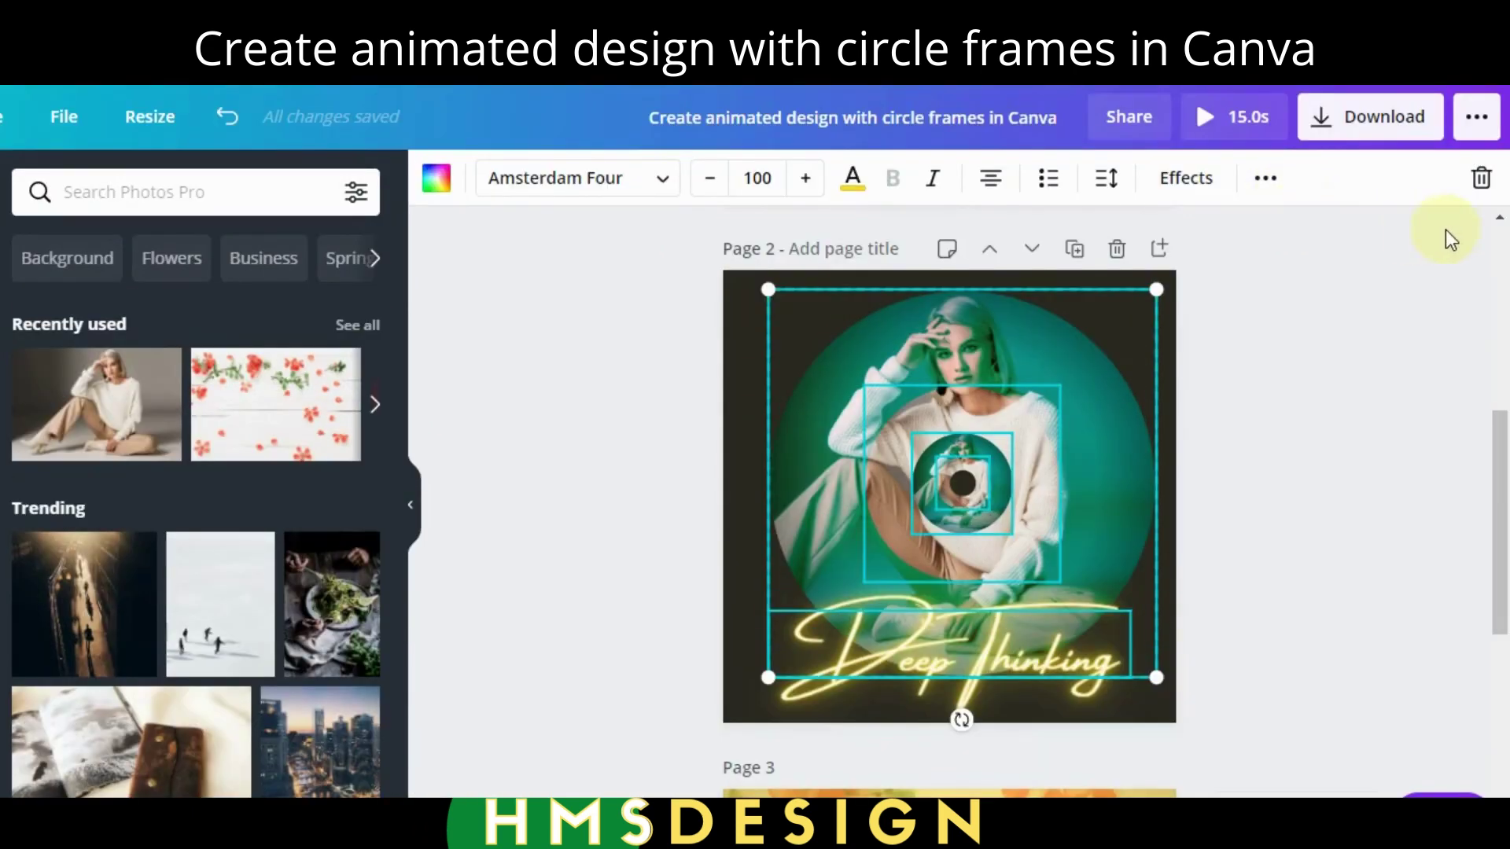
pyautogui.click(1266, 181)
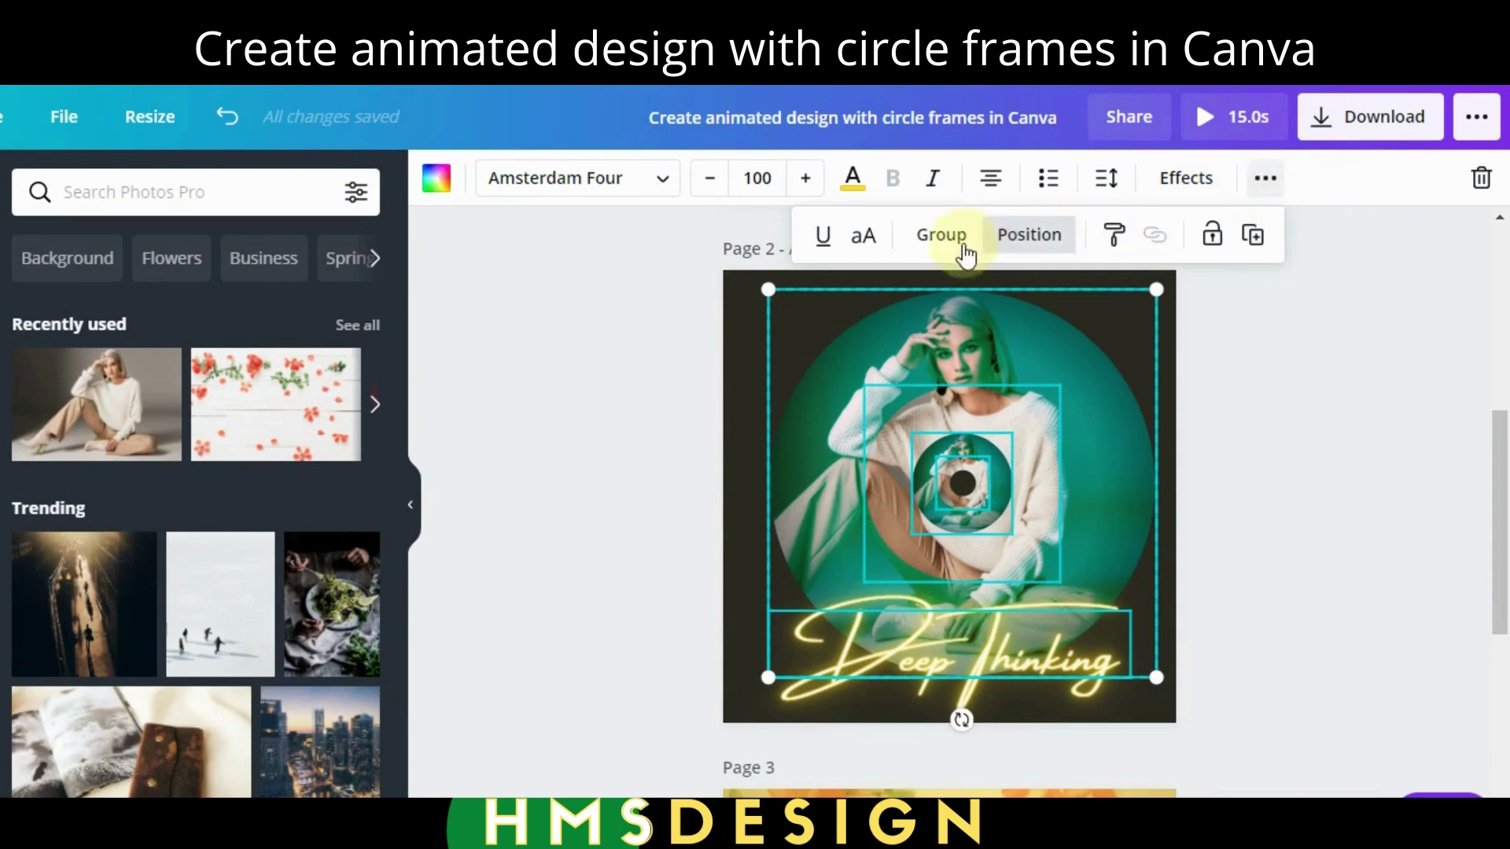
pyautogui.click(938, 236)
pyautogui.click(668, 445)
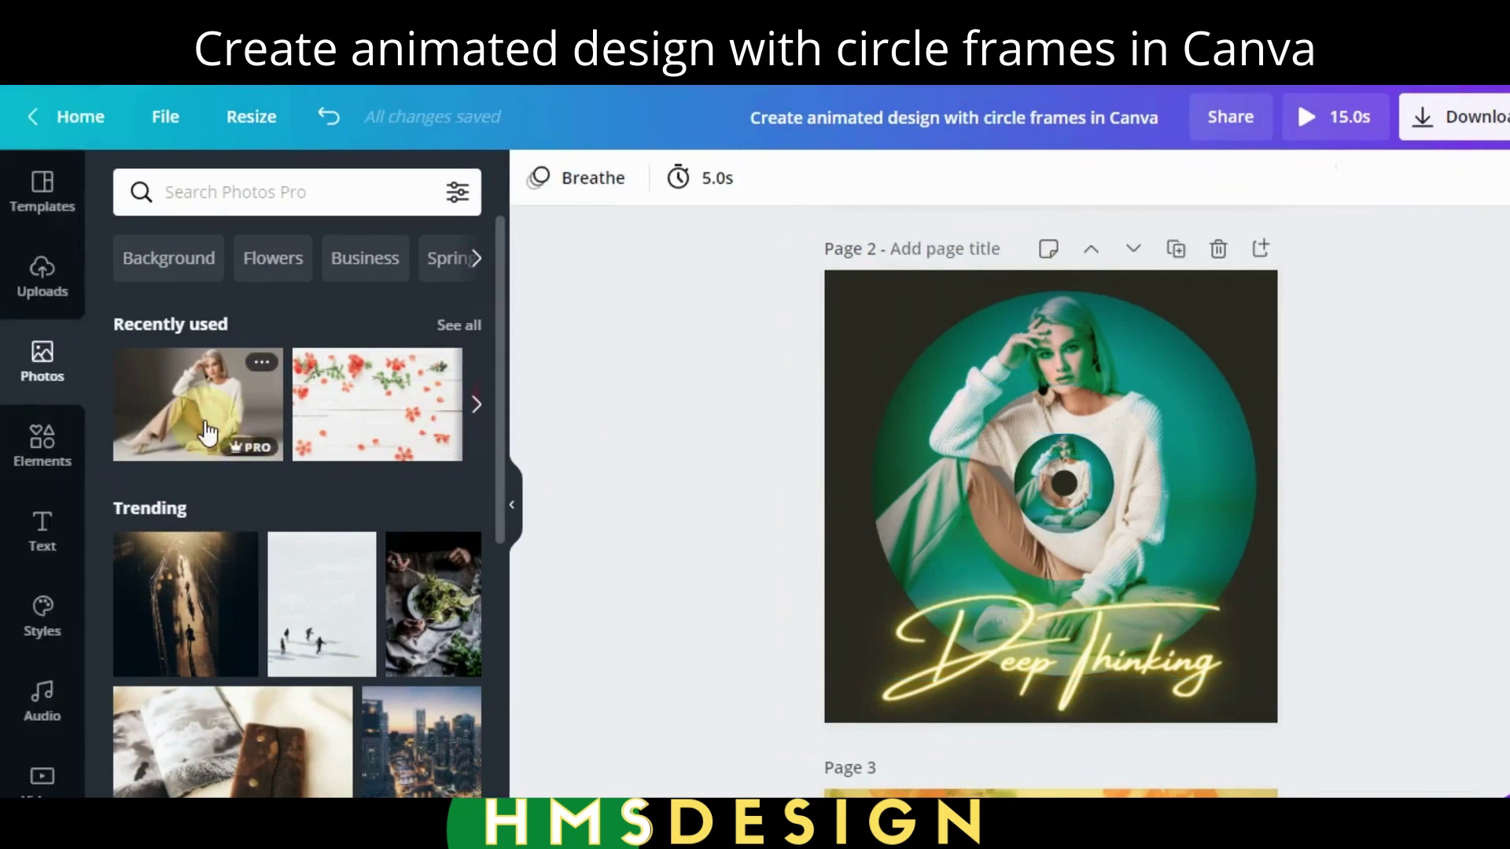
# Add the recently used photo of the seated woman to page 2, remove its background and fine-tune its image adjustments.
pyautogui.click(207, 433)
pyautogui.click(558, 185)
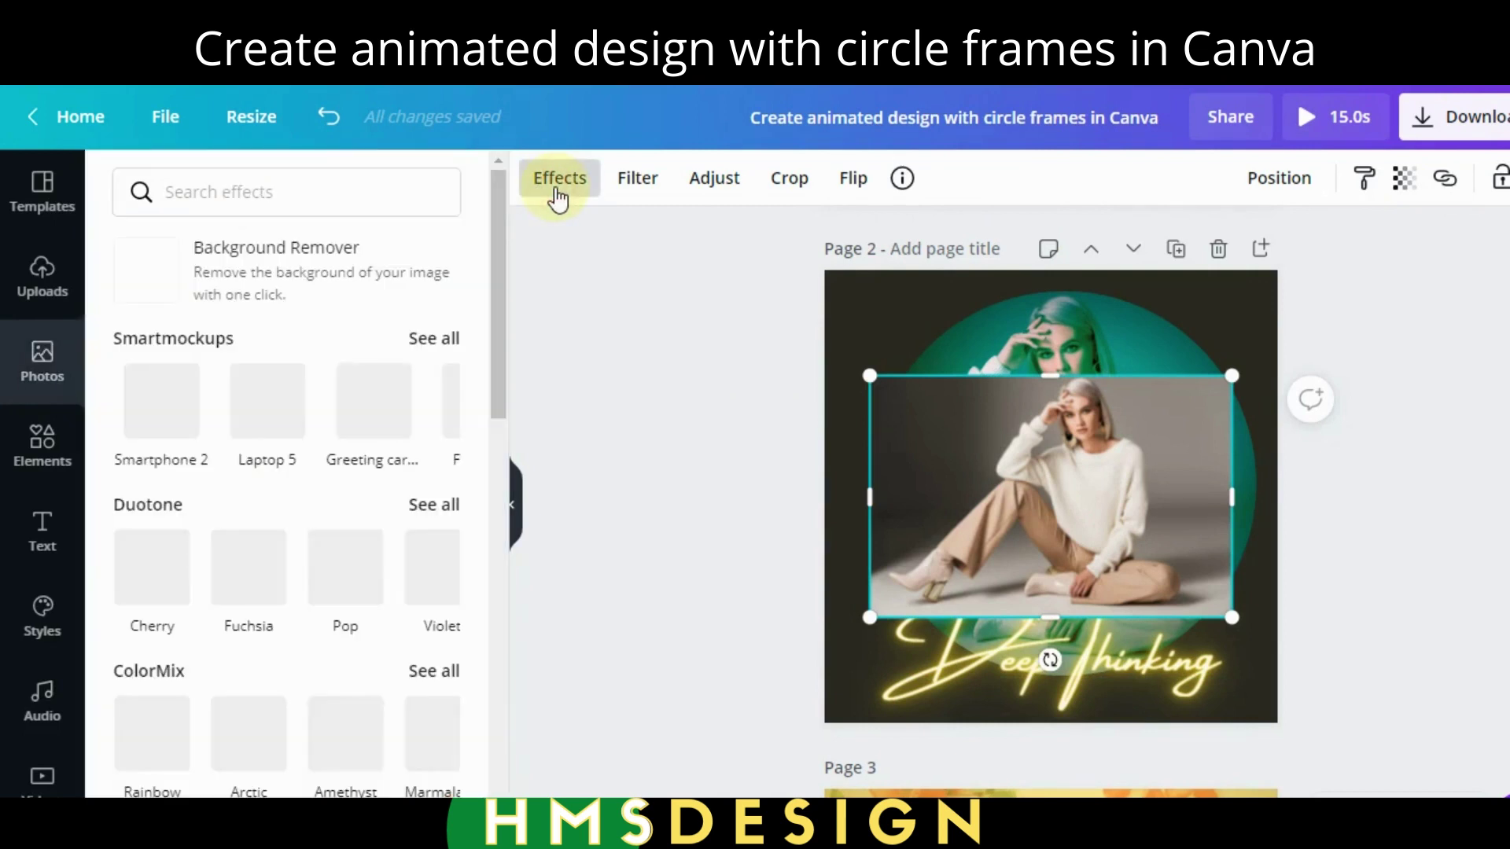
pyautogui.click(277, 253)
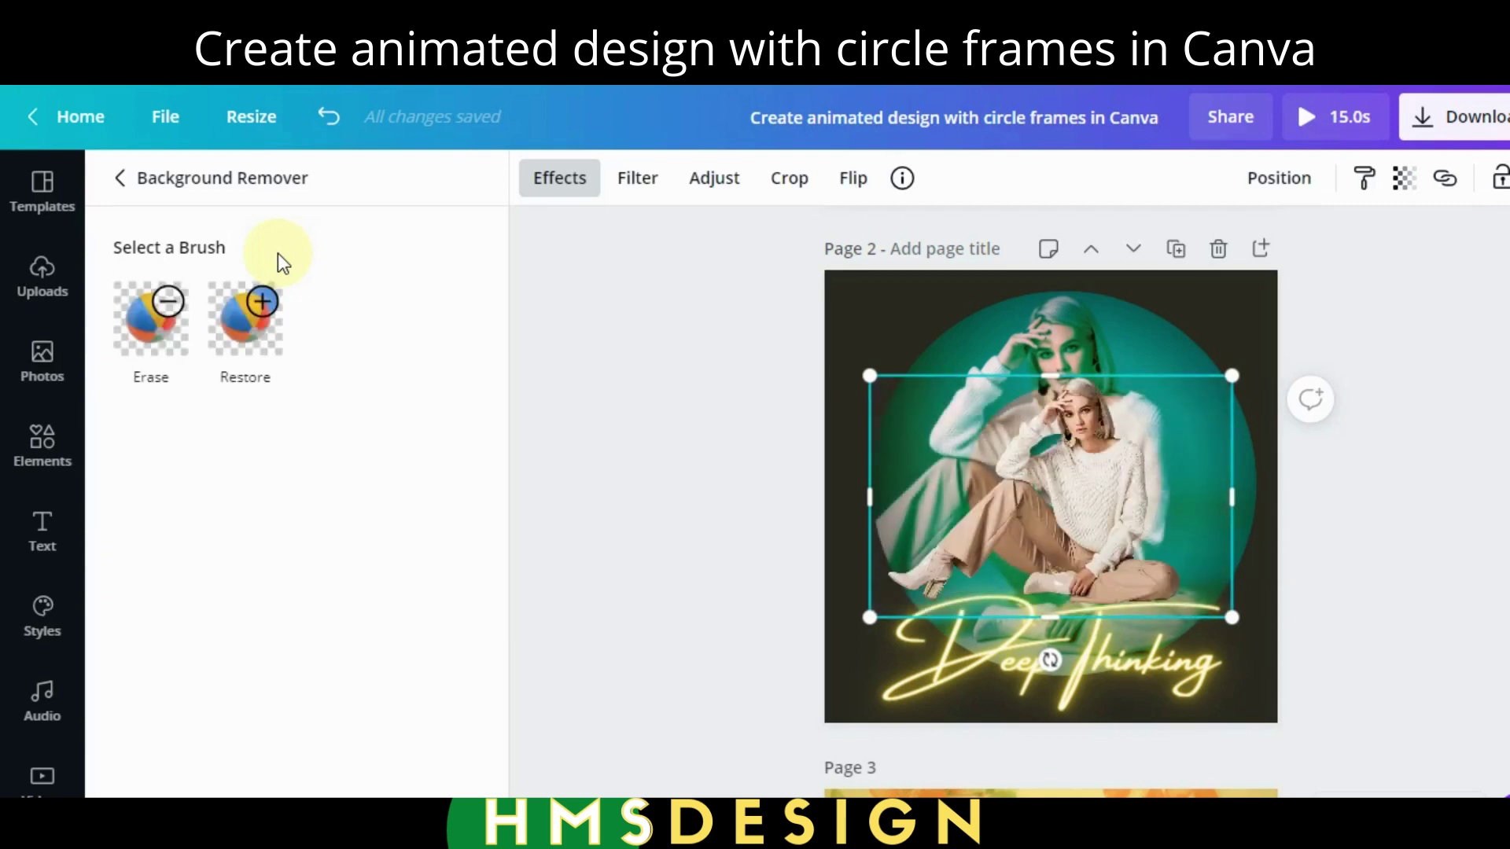
pyautogui.click(715, 178)
pyautogui.moveTo(319, 291); pyautogui.dragTo(341, 292)
pyautogui.click(723, 507)
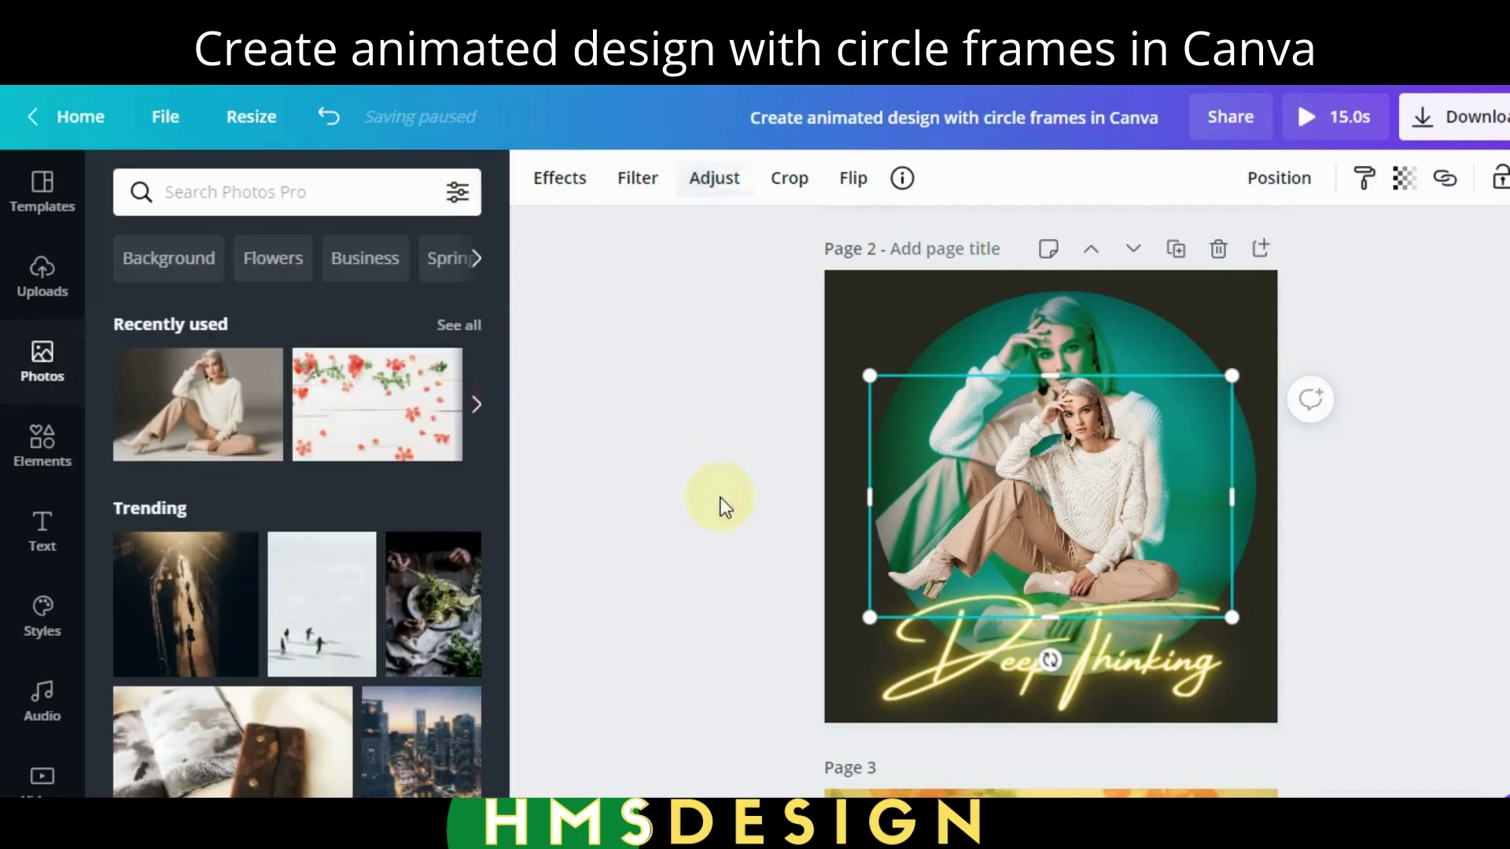
# Enlarge the cutout of the woman to about 1,387 × 926 and position it over the matching figure in the rings.
pyautogui.moveTo(882, 375); pyautogui.dragTo(709, 260)
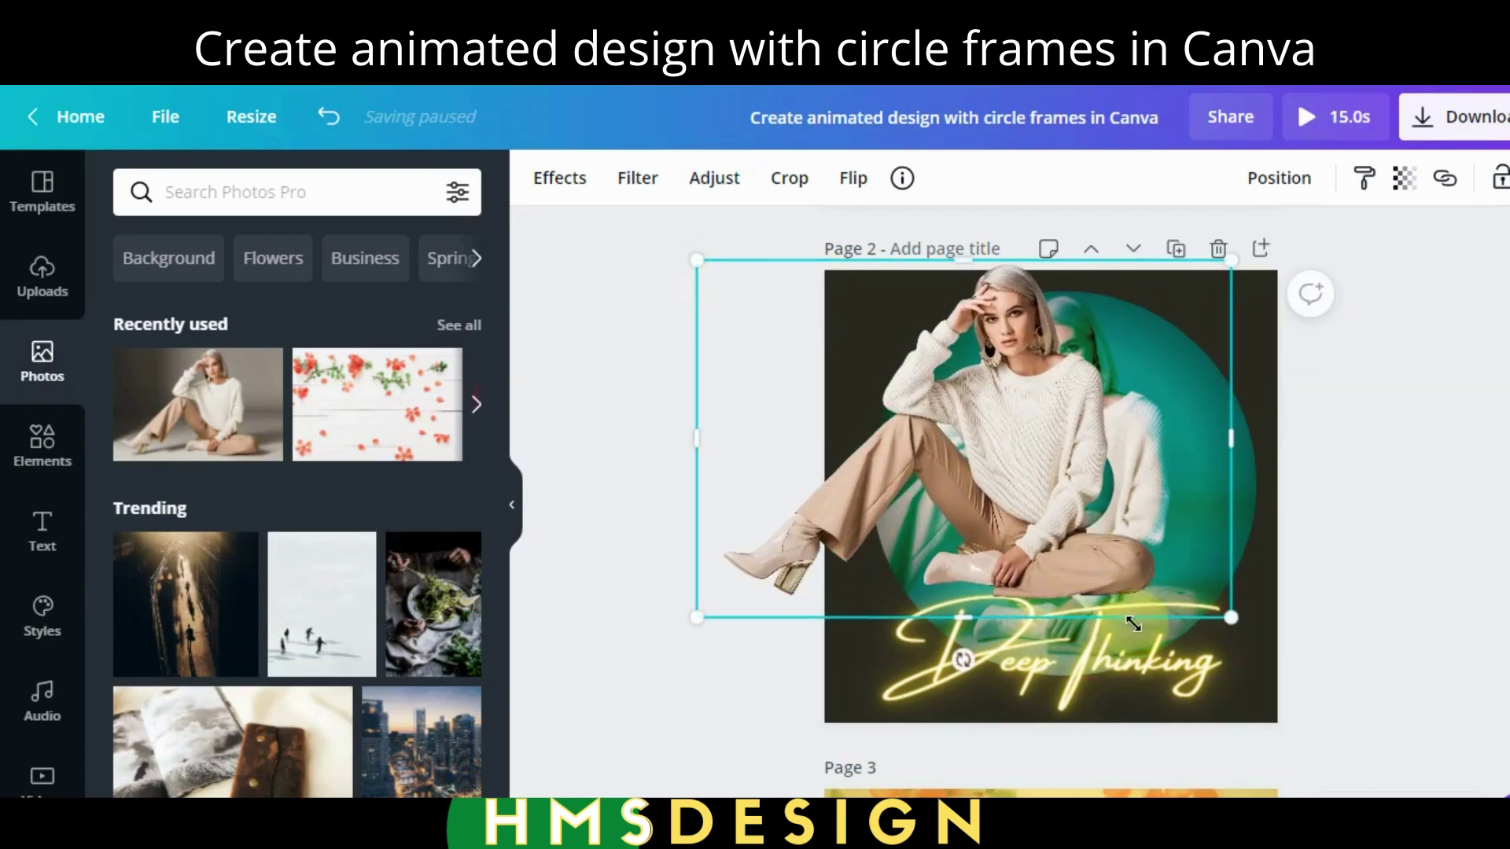
pyautogui.moveTo(1231, 617); pyautogui.dragTo(1321, 677)
pyautogui.click(1105, 485)
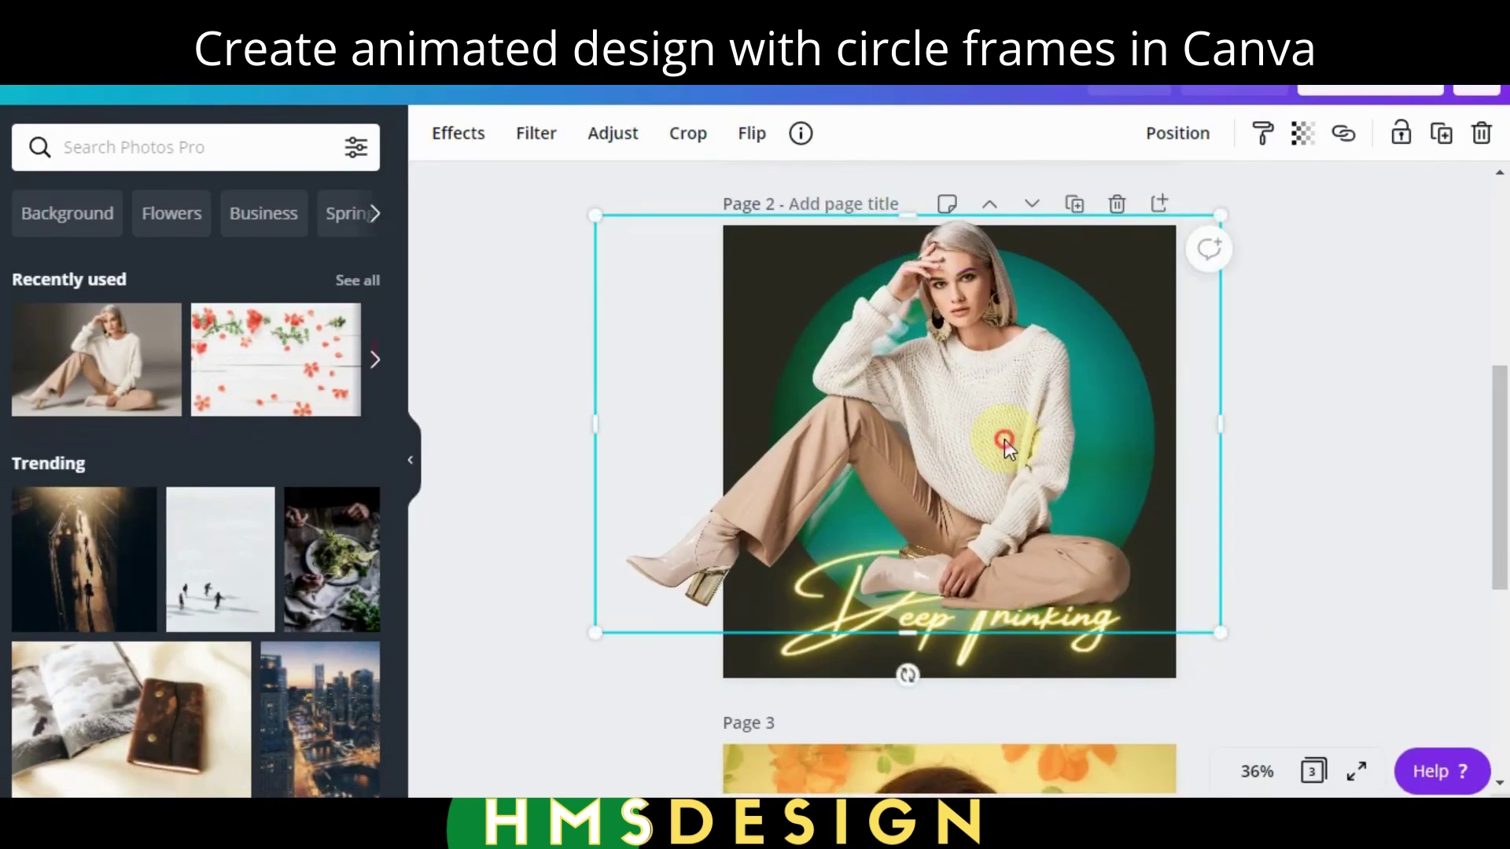
pyautogui.moveTo(1003, 441)
pyautogui.mouseDown()
pyautogui.moveTo(1011, 472)
pyautogui.moveTo(1004, 461)
pyautogui.mouseUp()
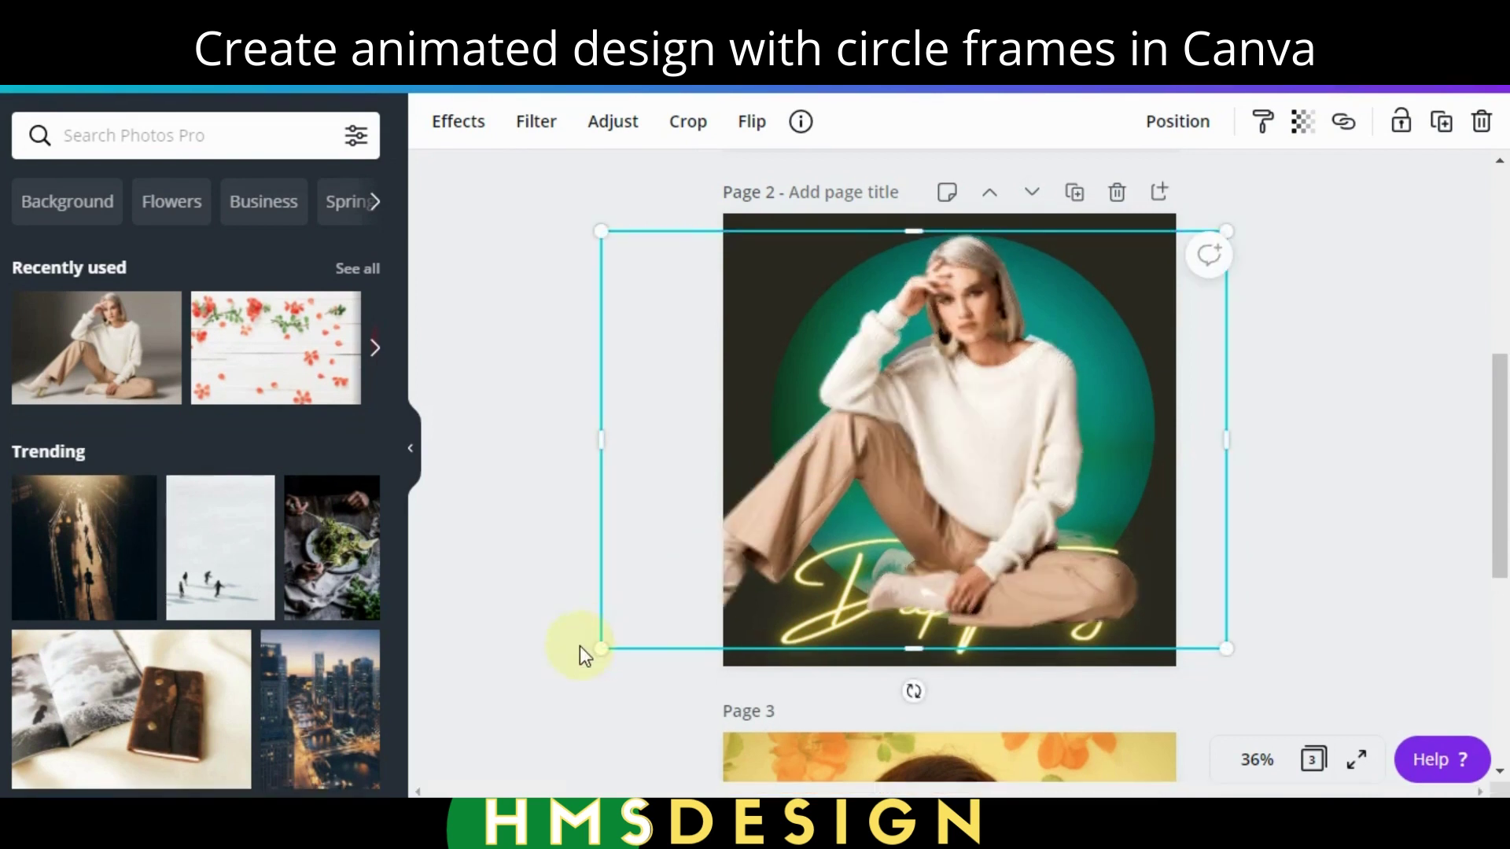
pyautogui.moveTo(612, 639); pyautogui.dragTo(618, 632)
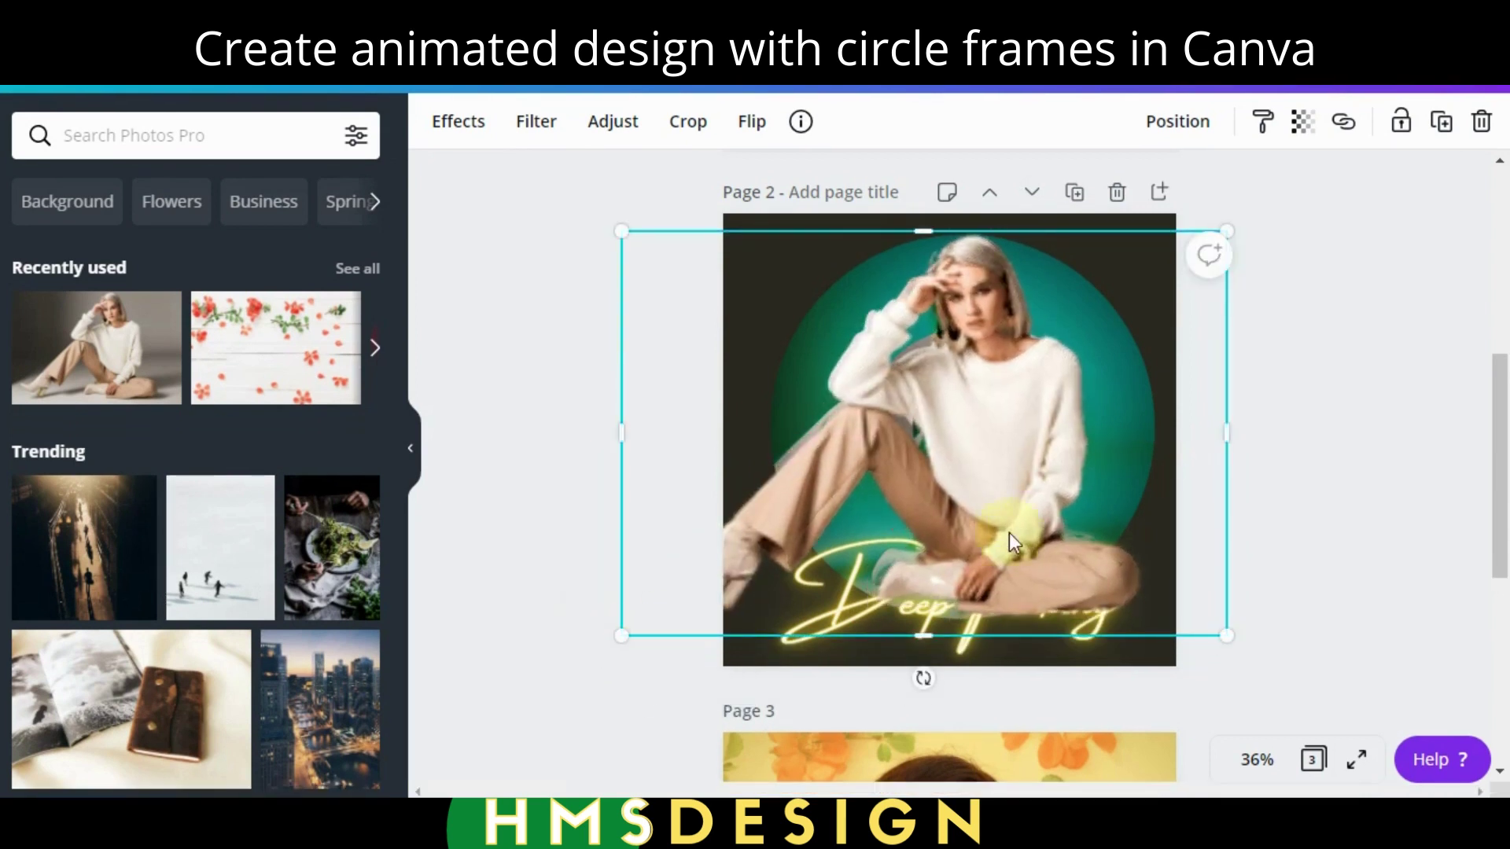
pyautogui.moveTo(1017, 515)
pyautogui.mouseDown()
pyautogui.moveTo(1000, 511)
pyautogui.moveTo(1021, 522)
pyautogui.mouseUp()
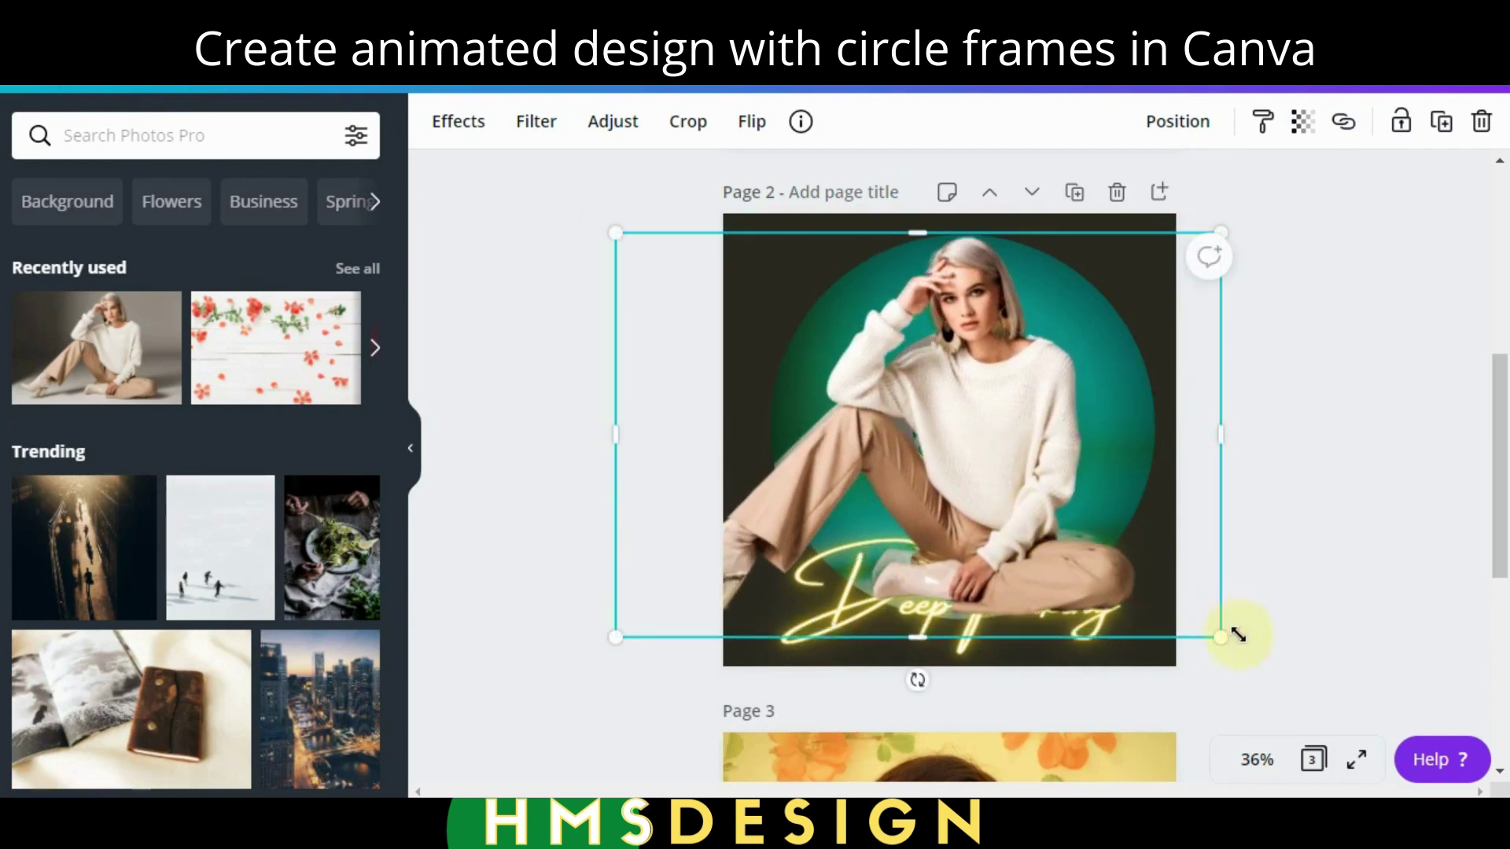
pyautogui.moveTo(1221, 637); pyautogui.dragTo(1196, 610)
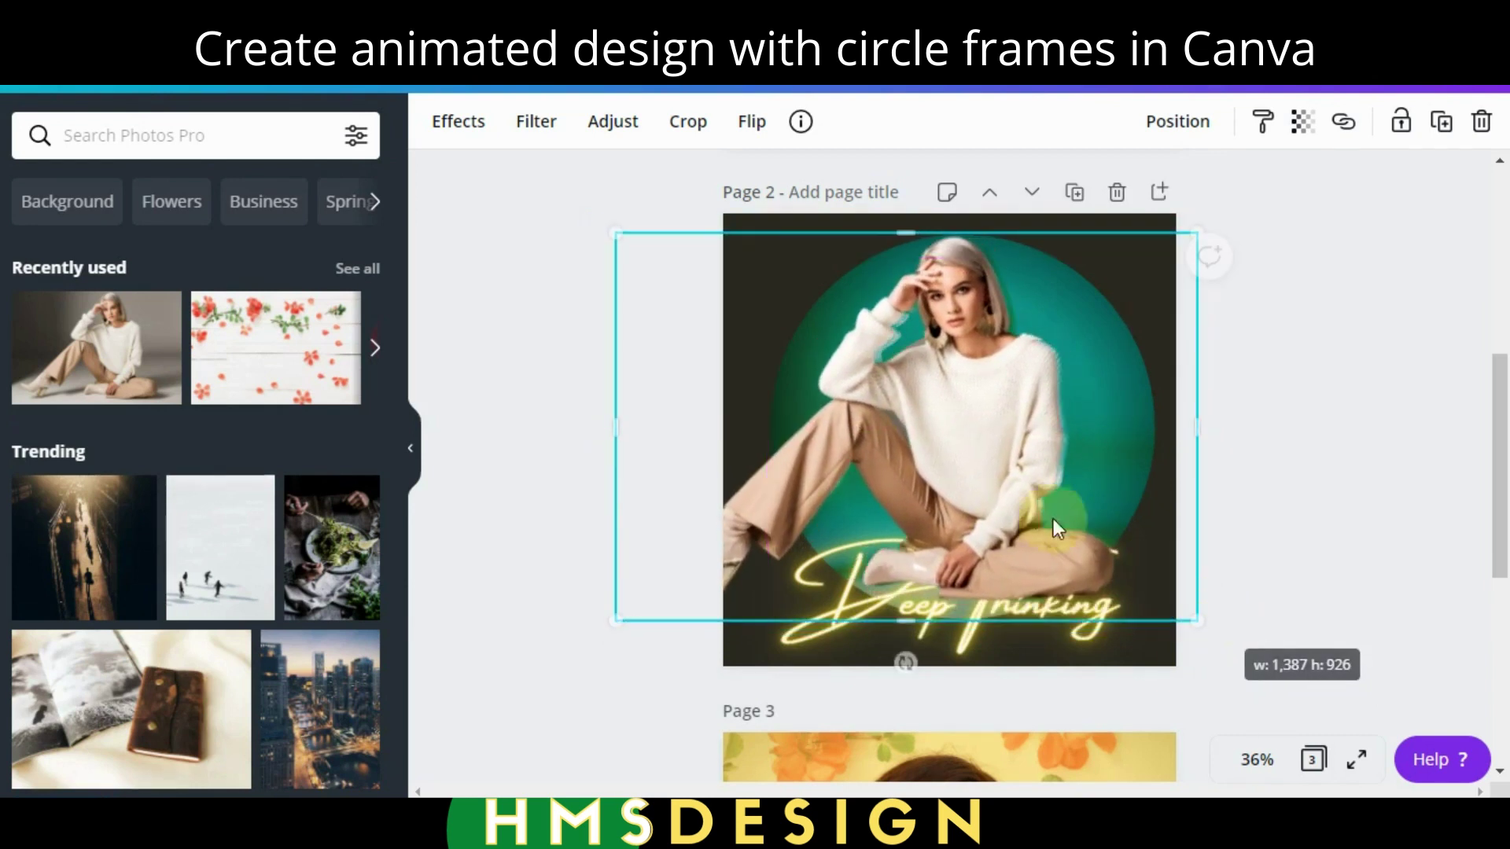
# Move the cutout out of the way and lock the group of rings and text in place.
pyautogui.moveTo(972, 472); pyautogui.dragTo(1221, 522)
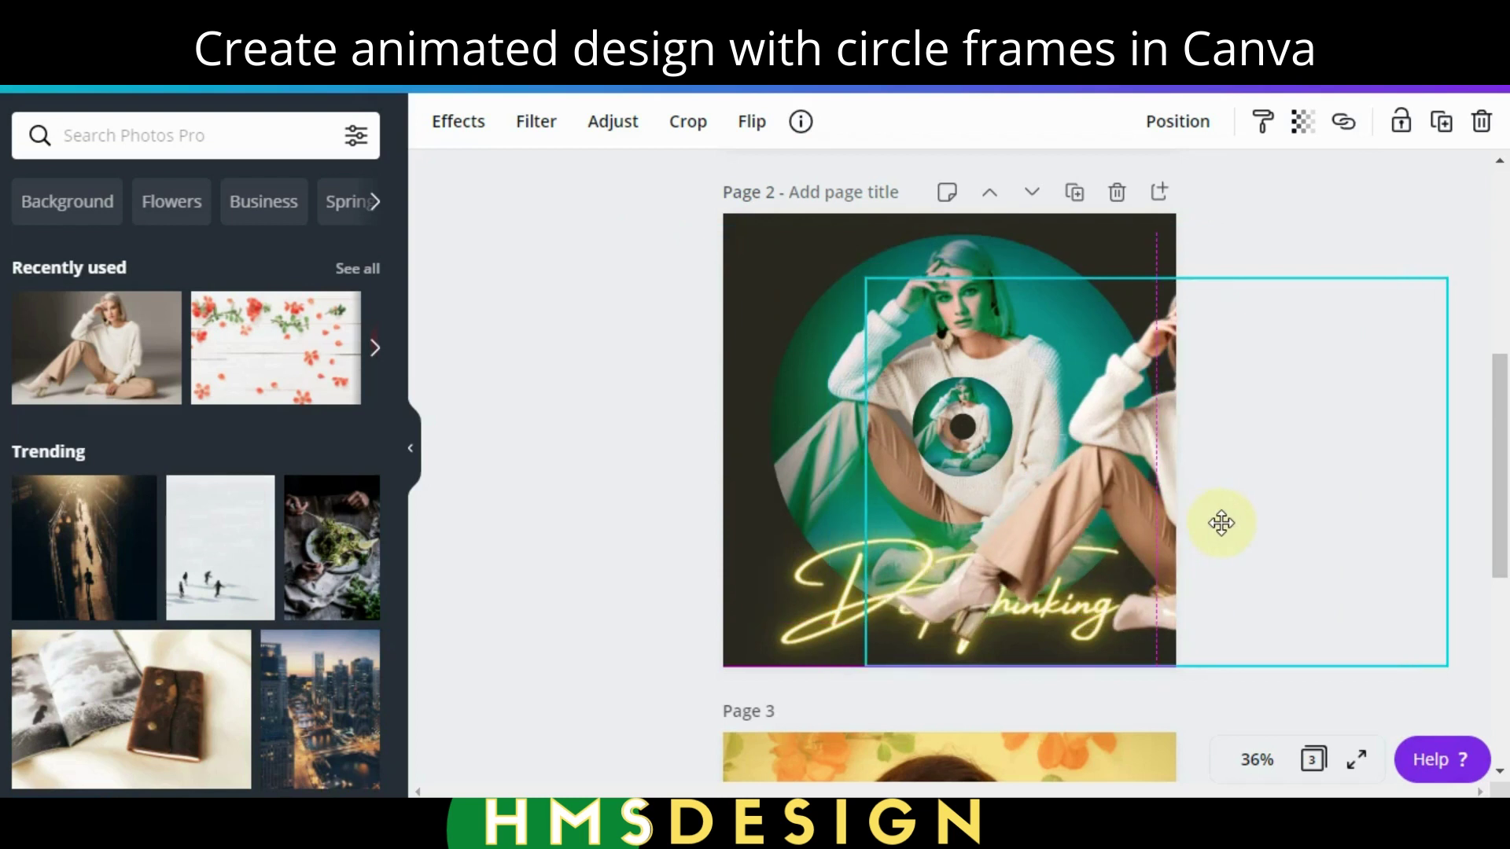
pyautogui.moveTo(1207, 419); pyautogui.dragTo(1145, 243)
pyautogui.click(935, 454)
pyautogui.click(951, 451)
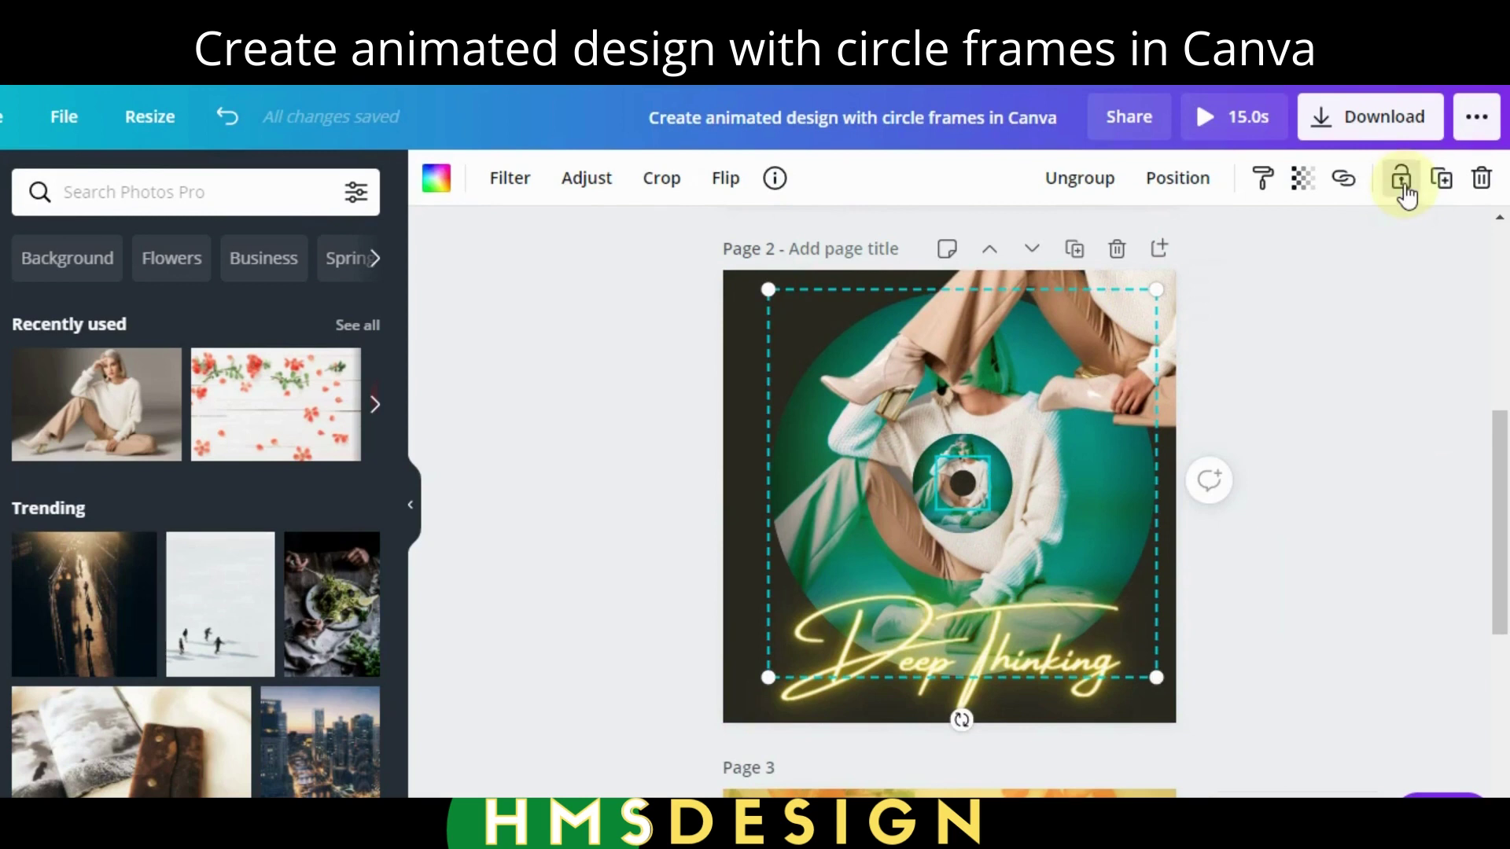
pyautogui.click(1402, 182)
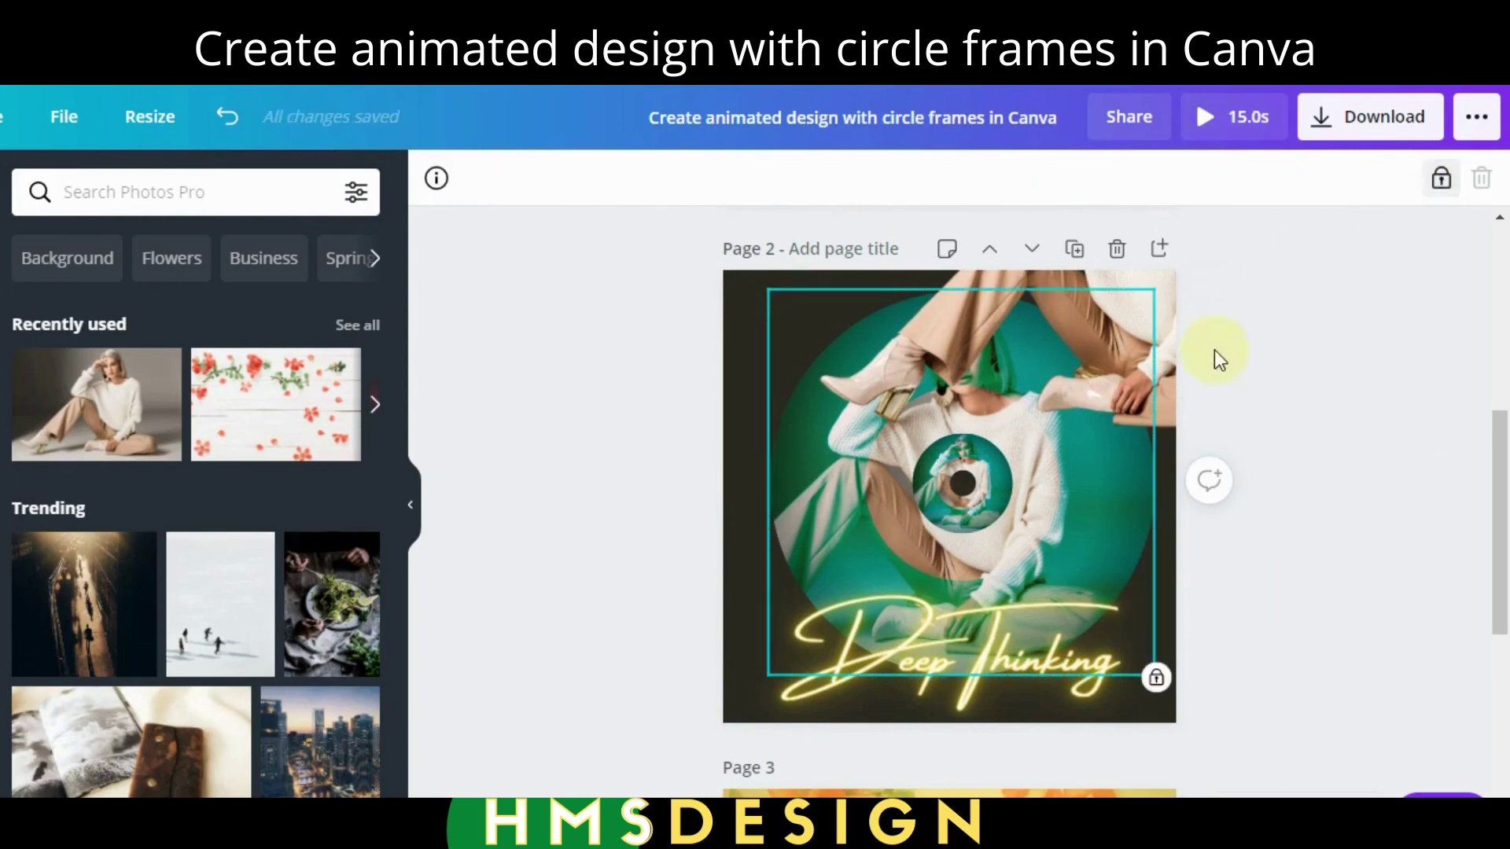
# Move the cutout back into line with the woman in the rings and send it backward behind the locked group.
pyautogui.click(1102, 433)
pyautogui.moveTo(1102, 433); pyautogui.dragTo(997, 616)
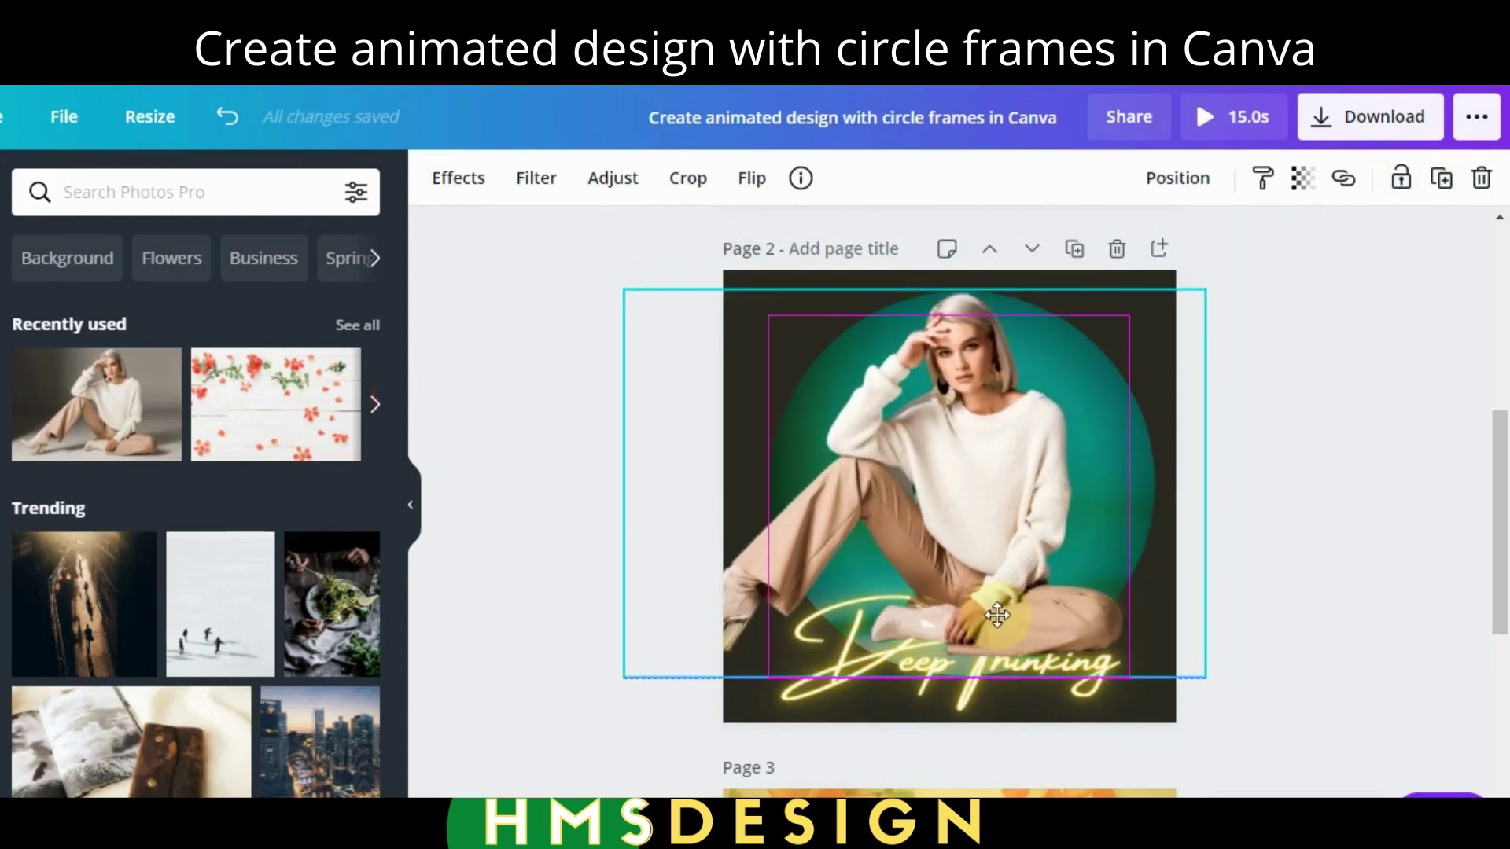
pyautogui.moveTo(996, 615); pyautogui.dragTo(997, 614)
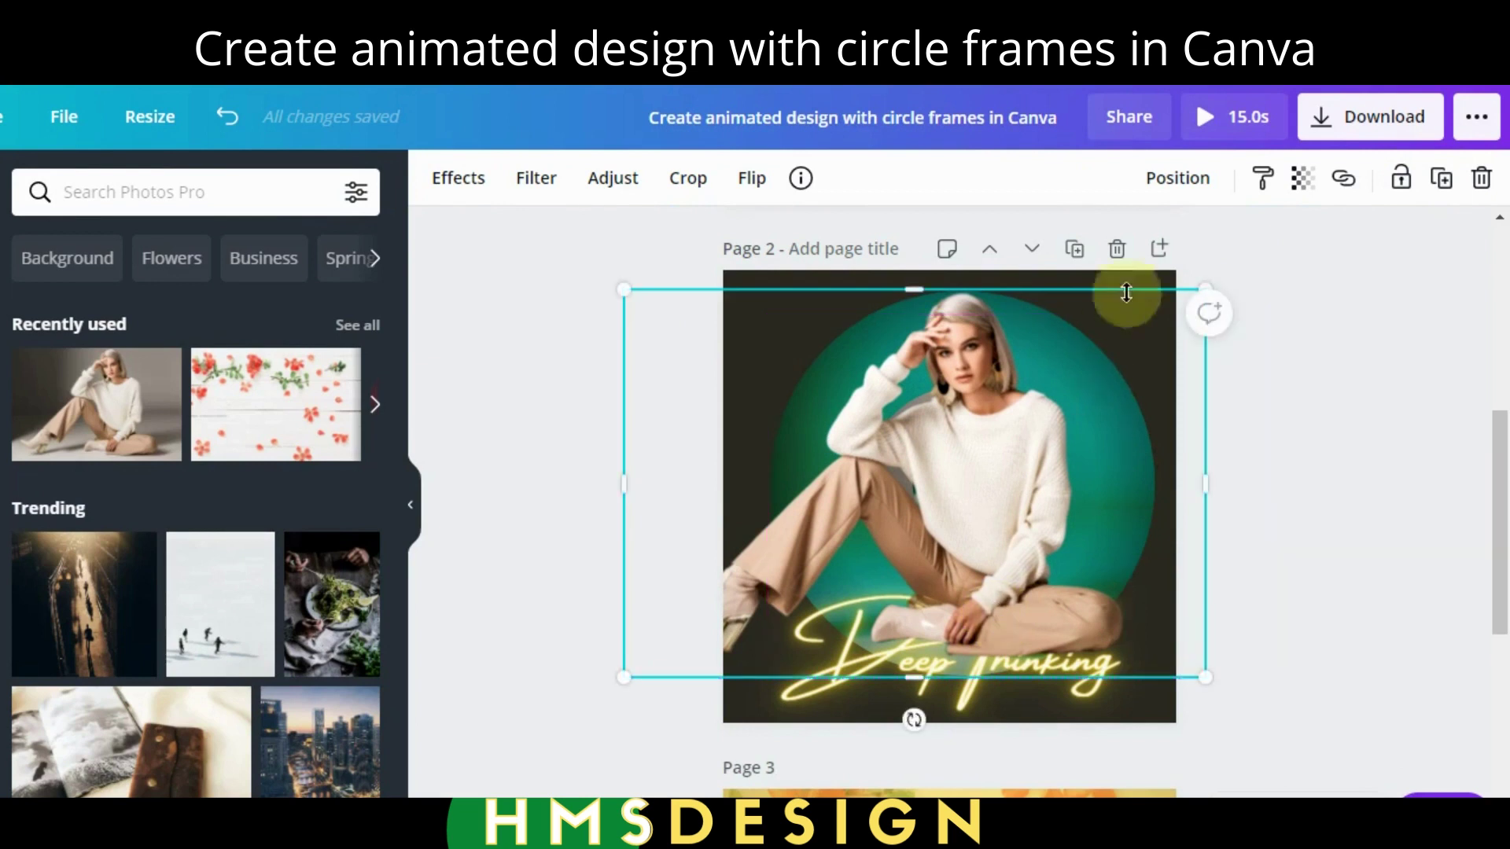
pyautogui.click(1177, 177)
pyautogui.click(1087, 252)
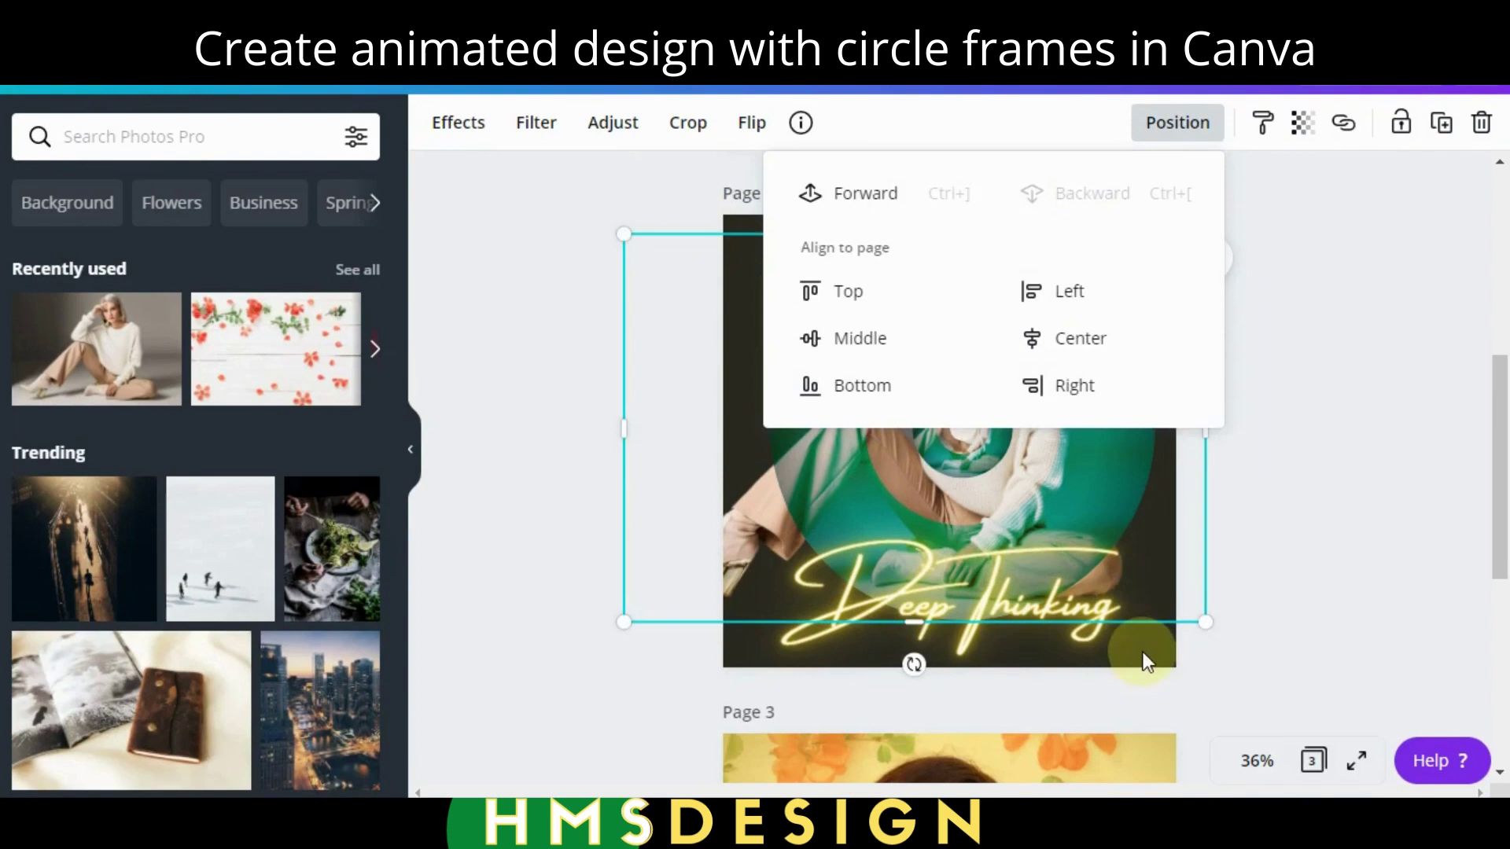
pyautogui.click(1144, 717)
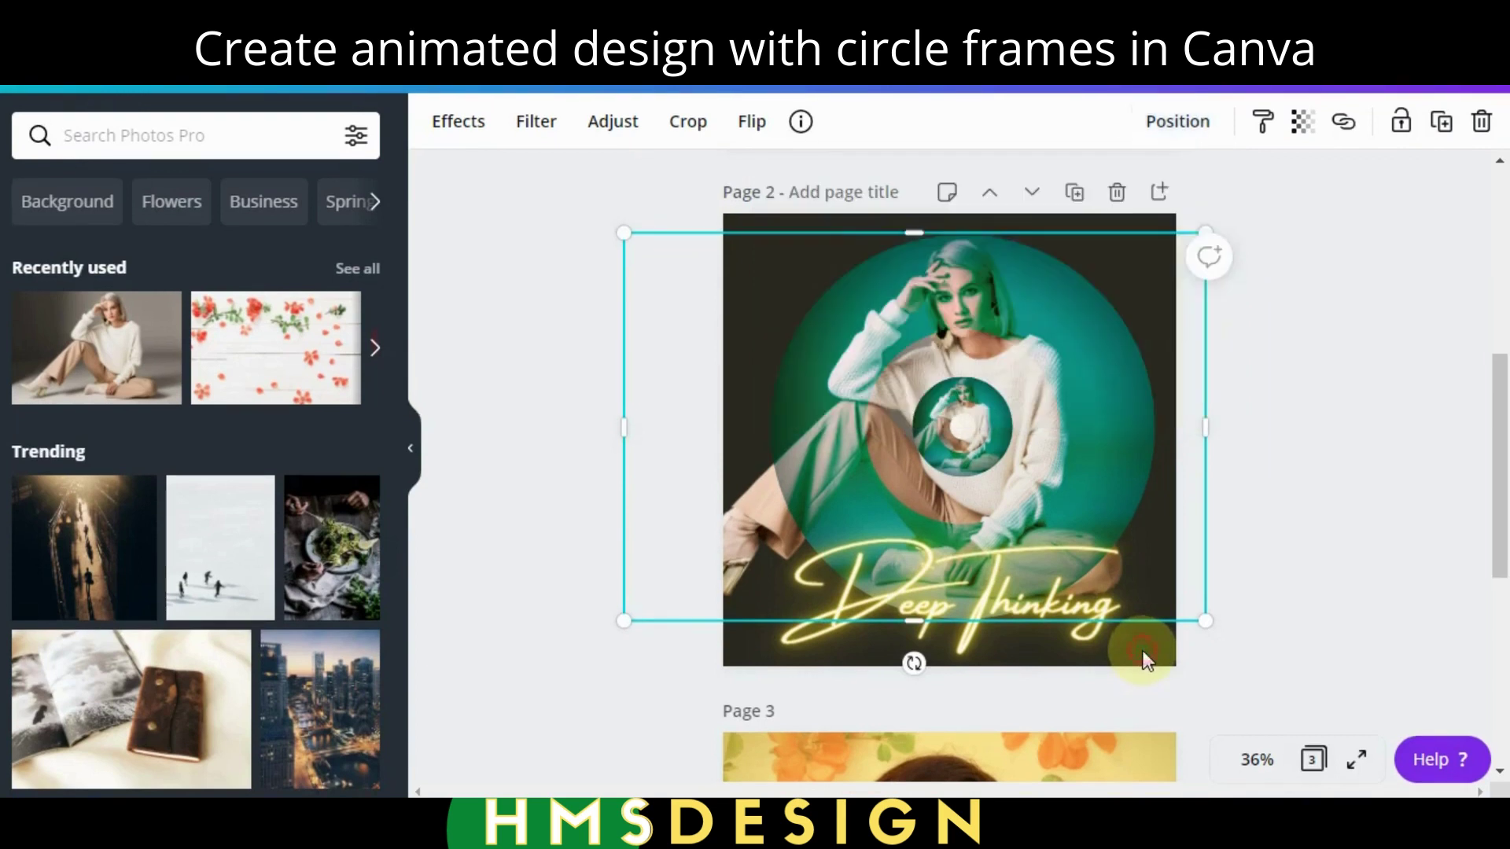
# Lower the transparency value of the cutout behind the rings to make it faint against the dark background.
pyautogui.click(733, 583)
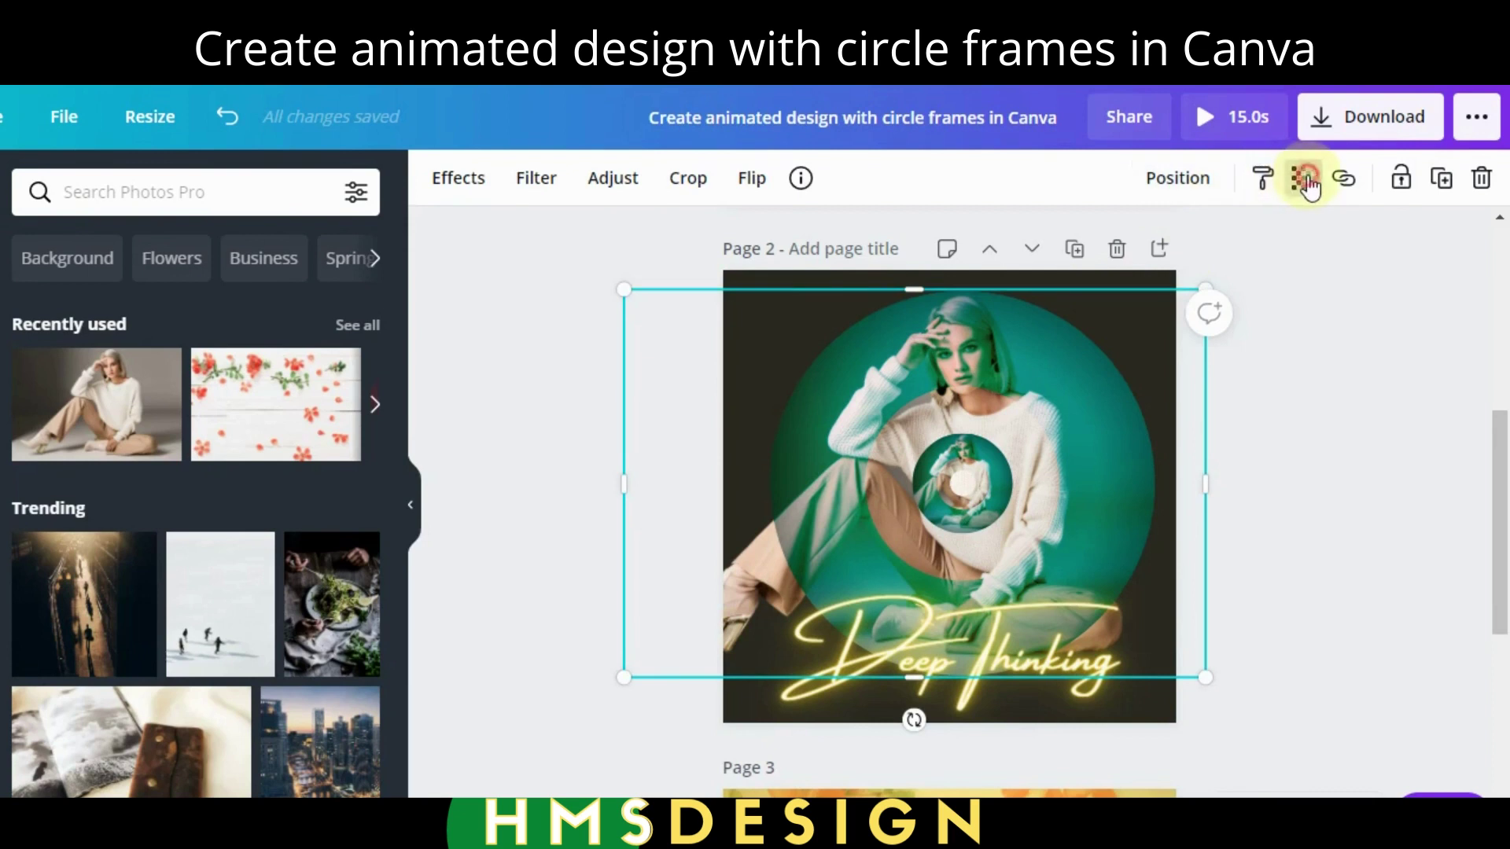
pyautogui.click(1307, 186)
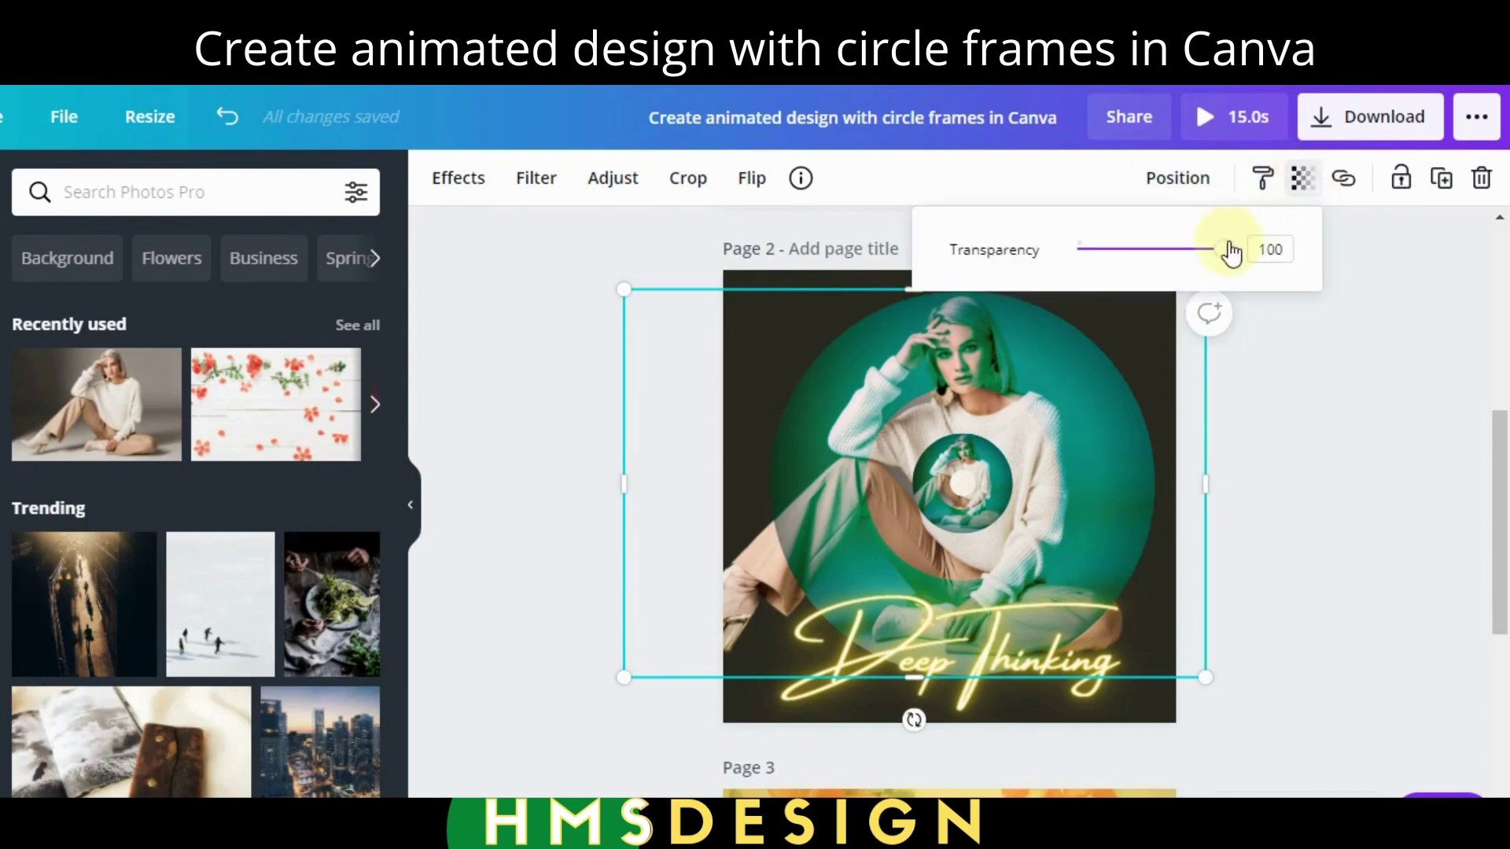
pyautogui.moveTo(1220, 249); pyautogui.dragTo(1122, 249)
pyautogui.click(1361, 518)
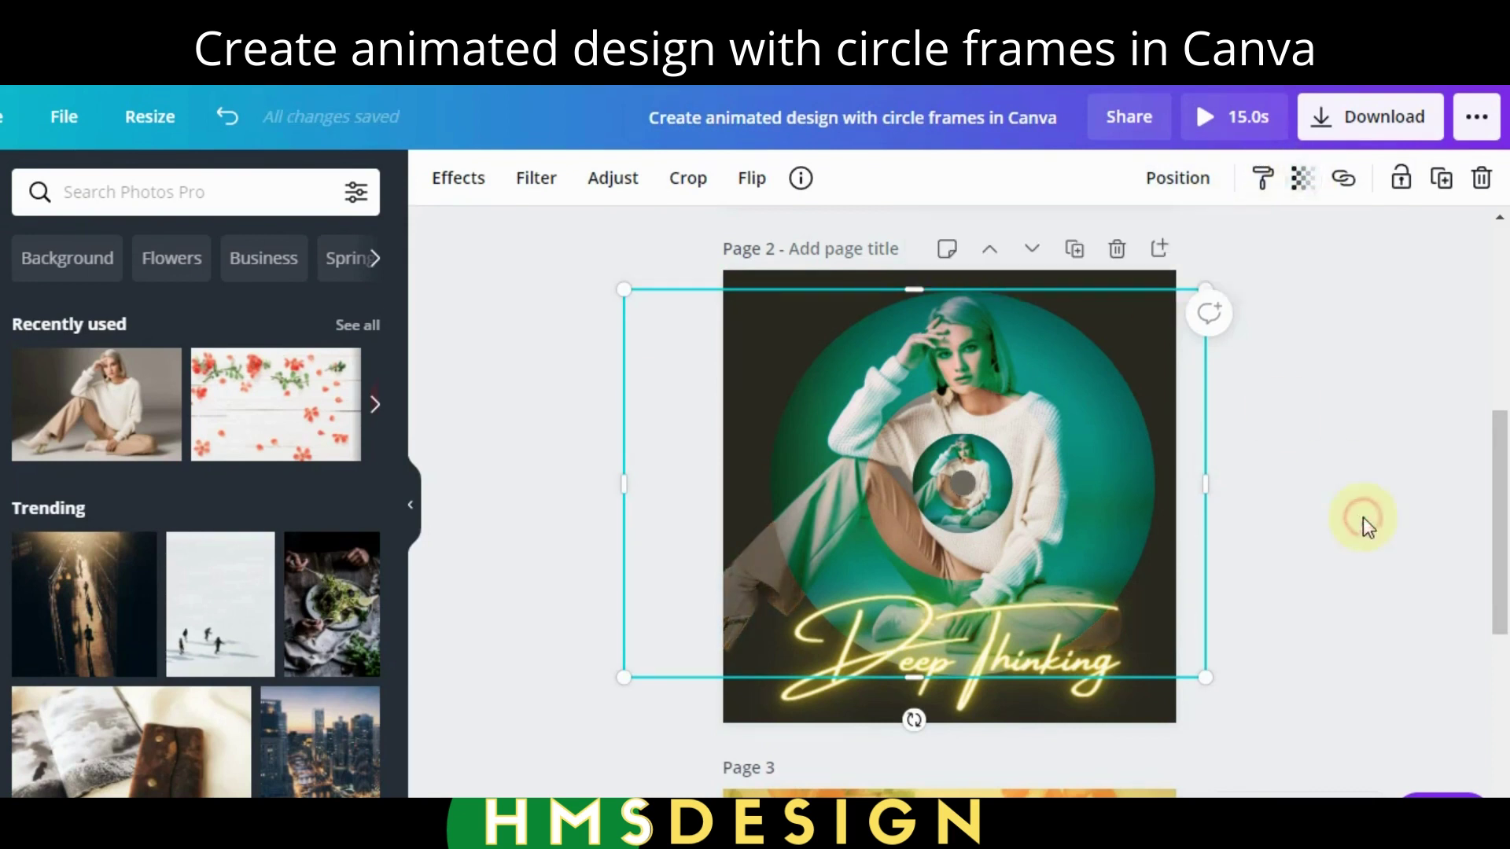
# Ungroup the rings, text and cutout on page 2, then open the page animation choices.
pyautogui.click(501, 179)
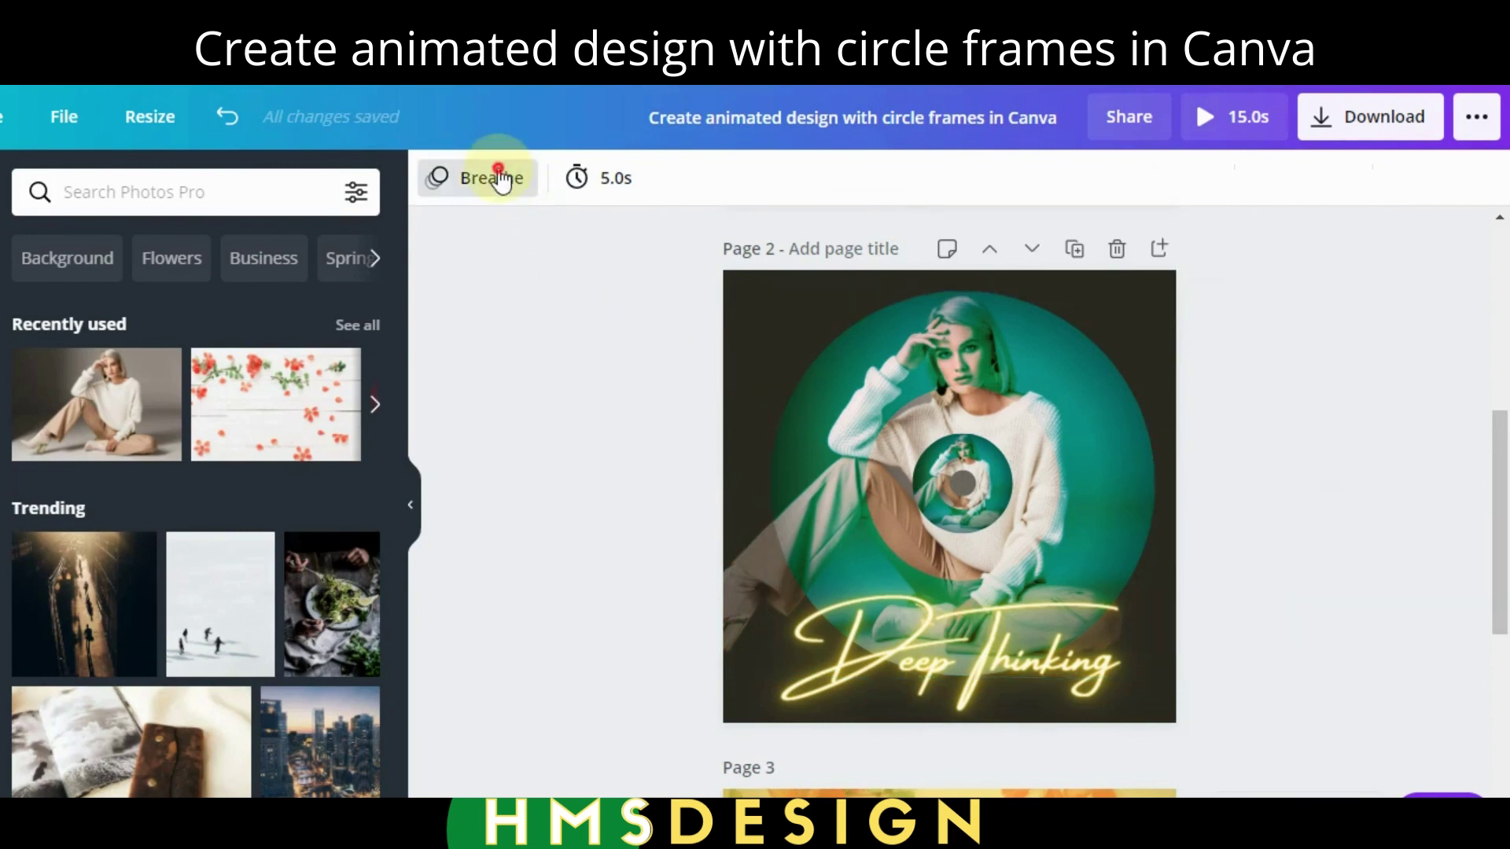
pyautogui.scroll(1, 970, 385)
pyautogui.click(870, 414)
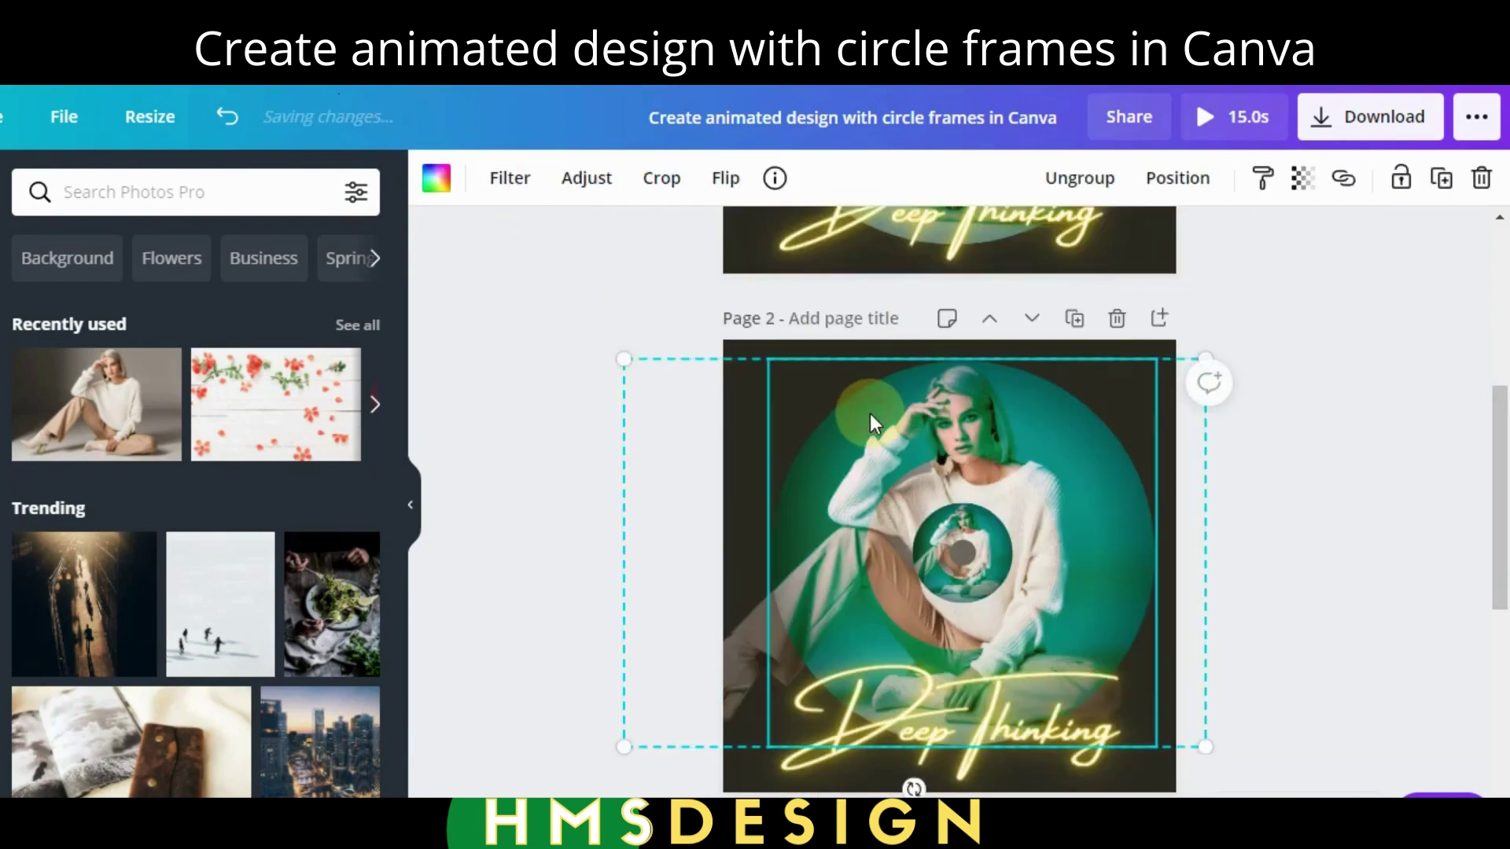
pyautogui.click(1068, 178)
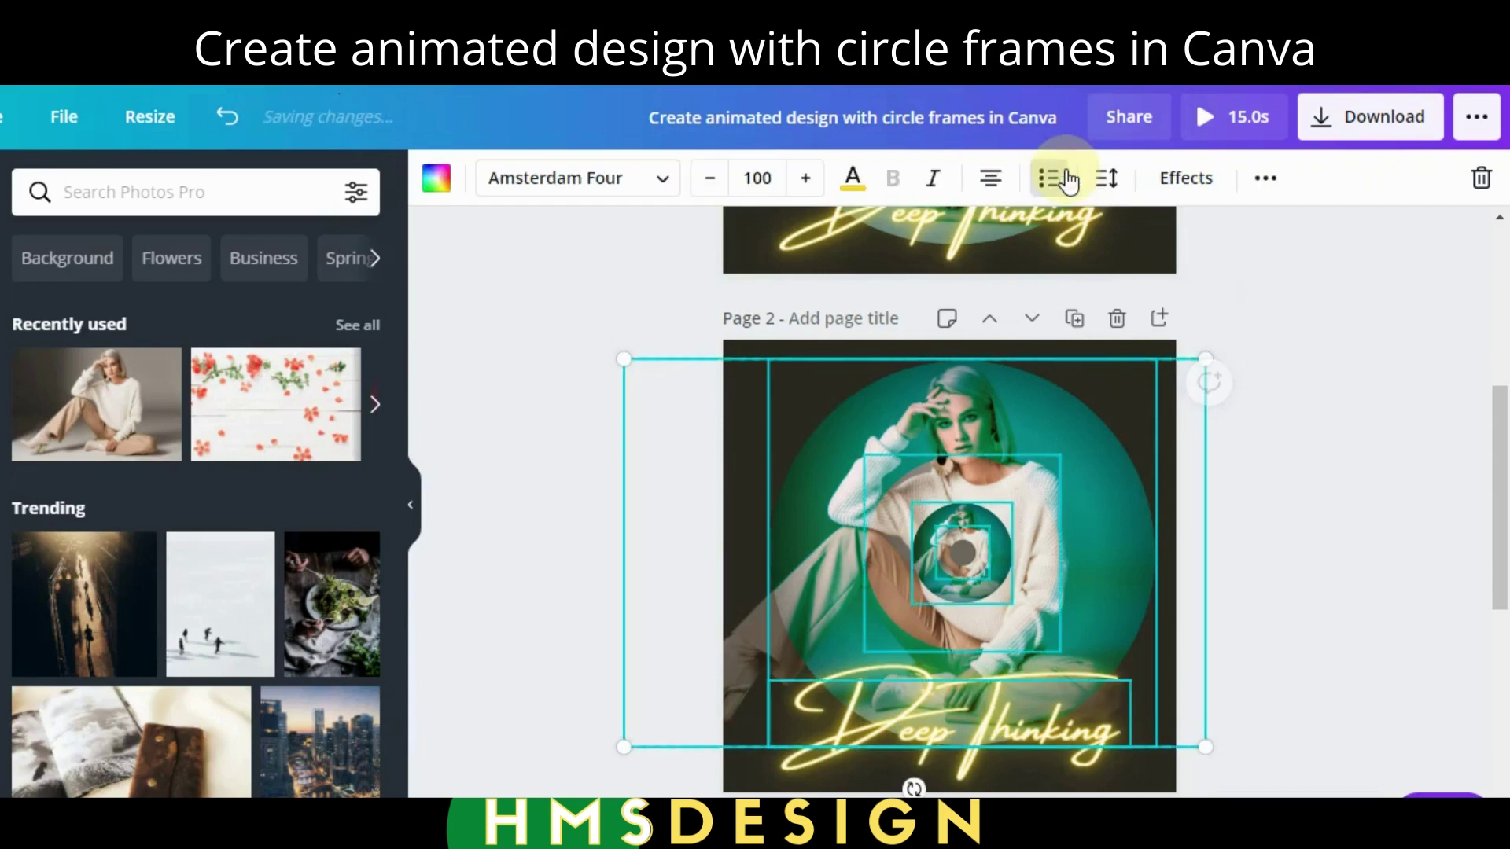
pyautogui.click(1337, 442)
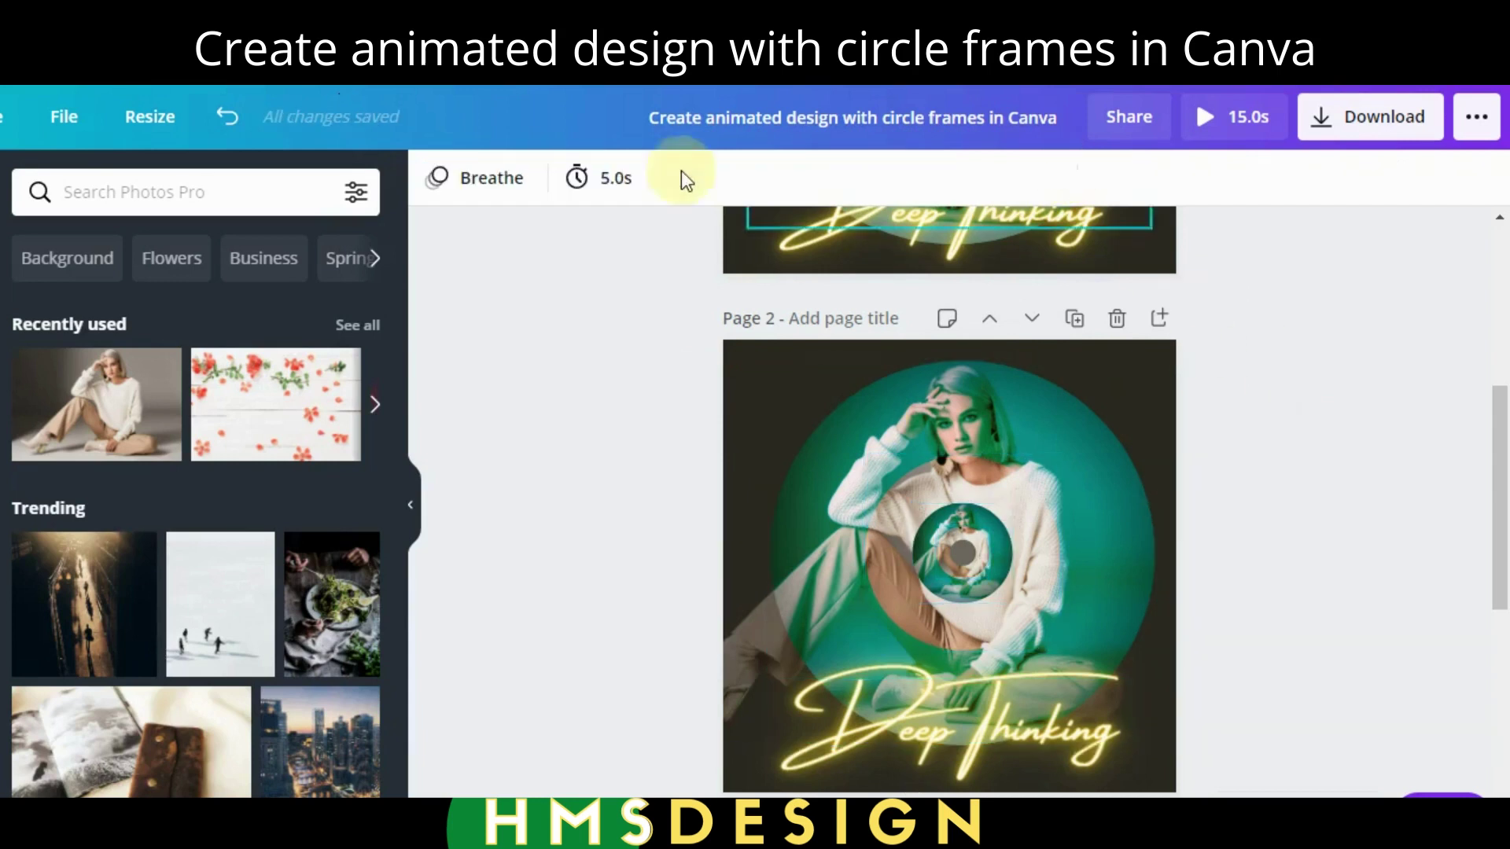
pyautogui.click(479, 179)
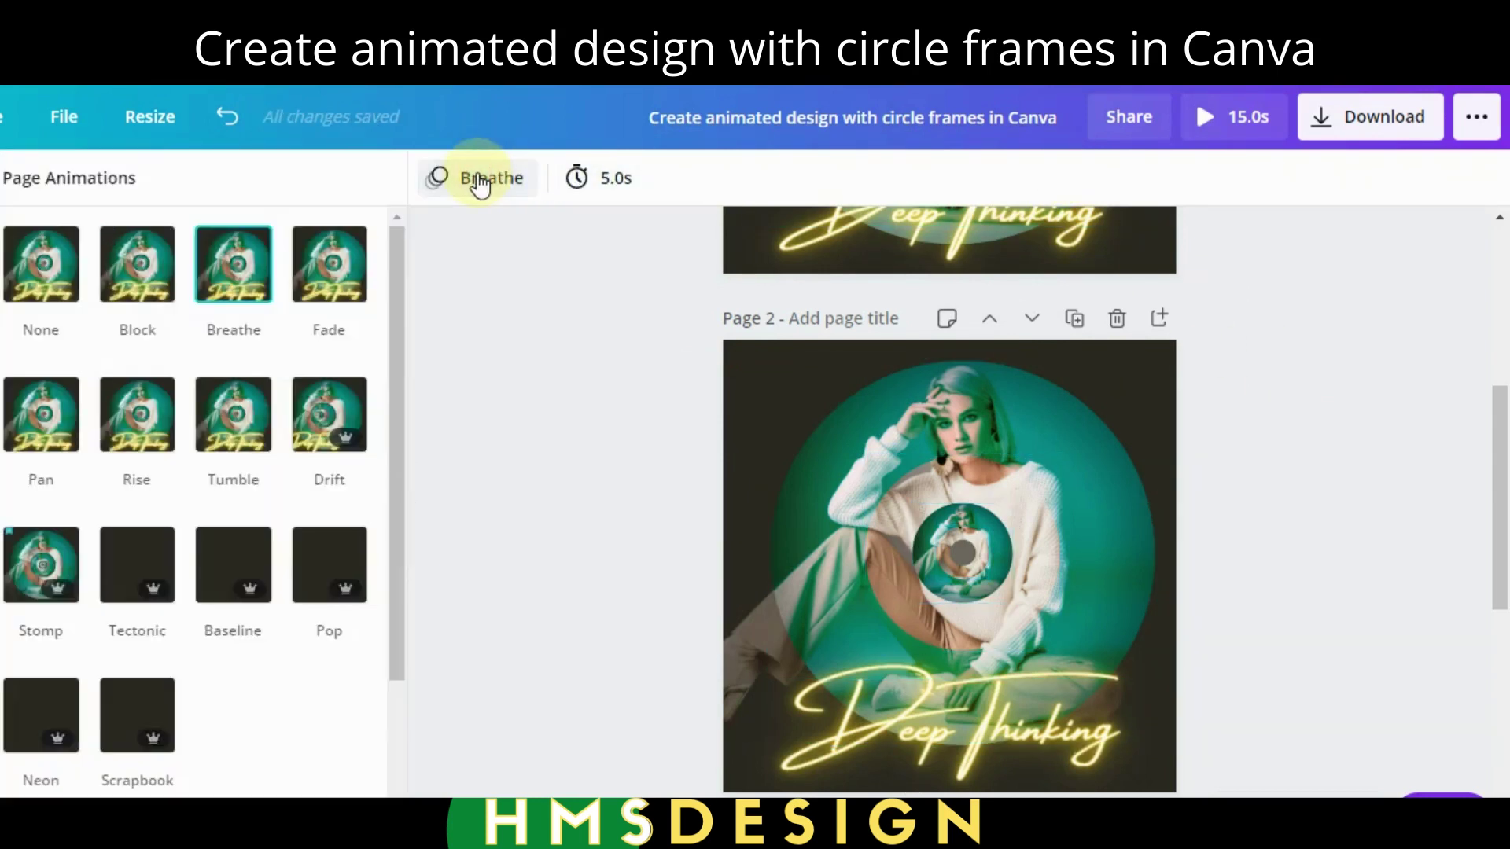